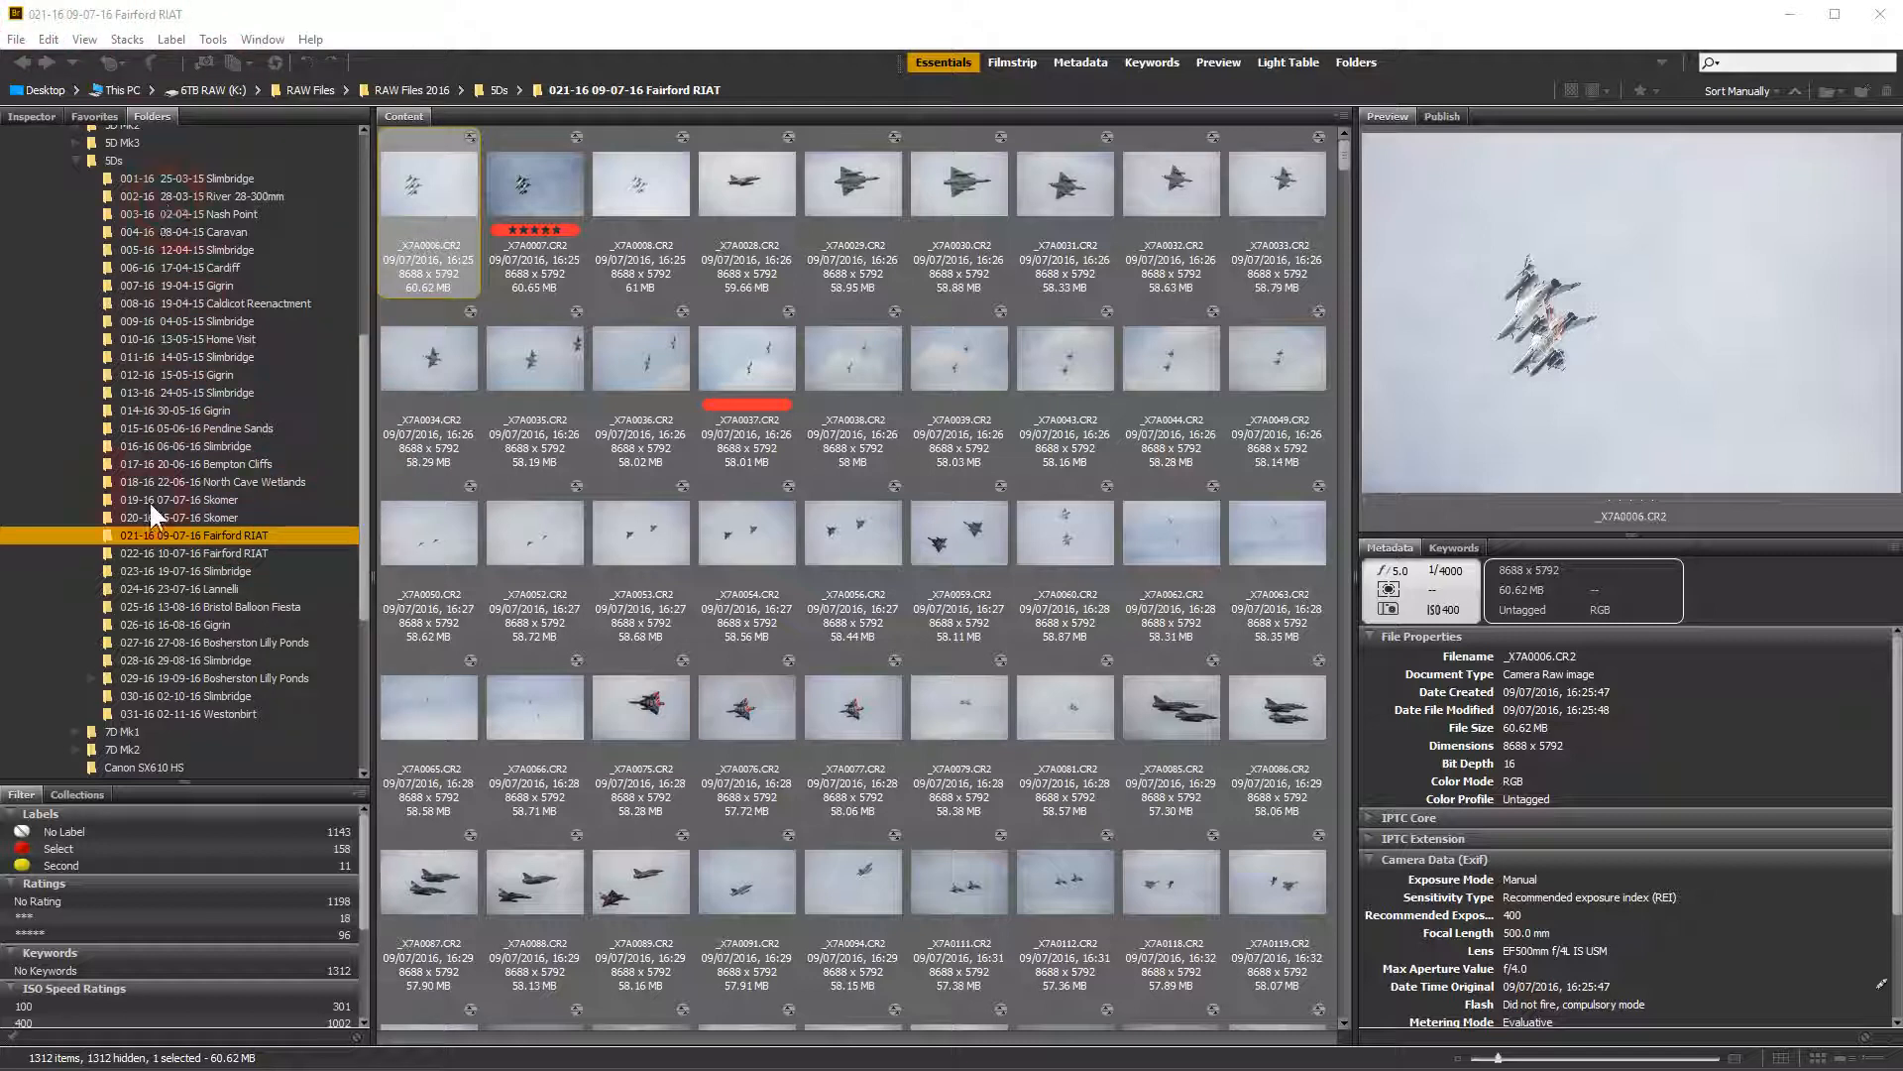
pyautogui.click(426, 375)
pyautogui.click(232, 555)
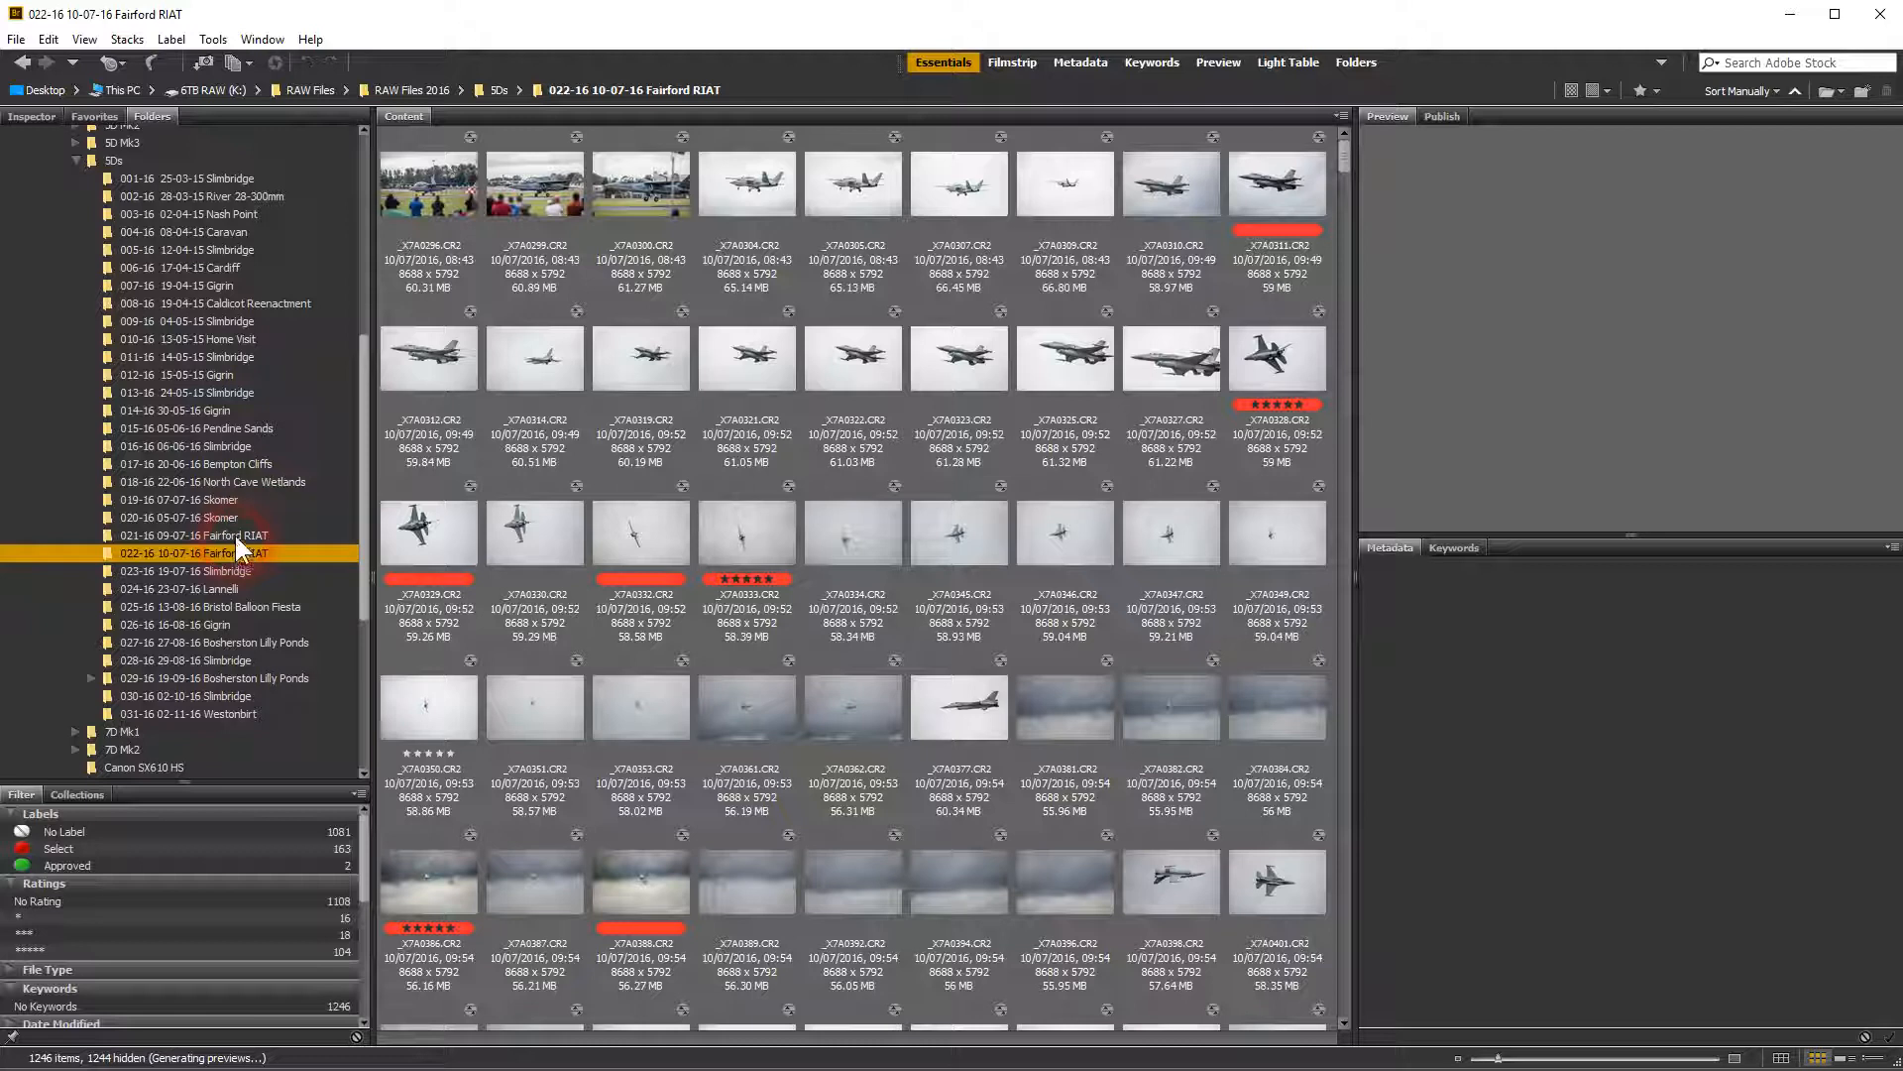
pyautogui.click(235, 536)
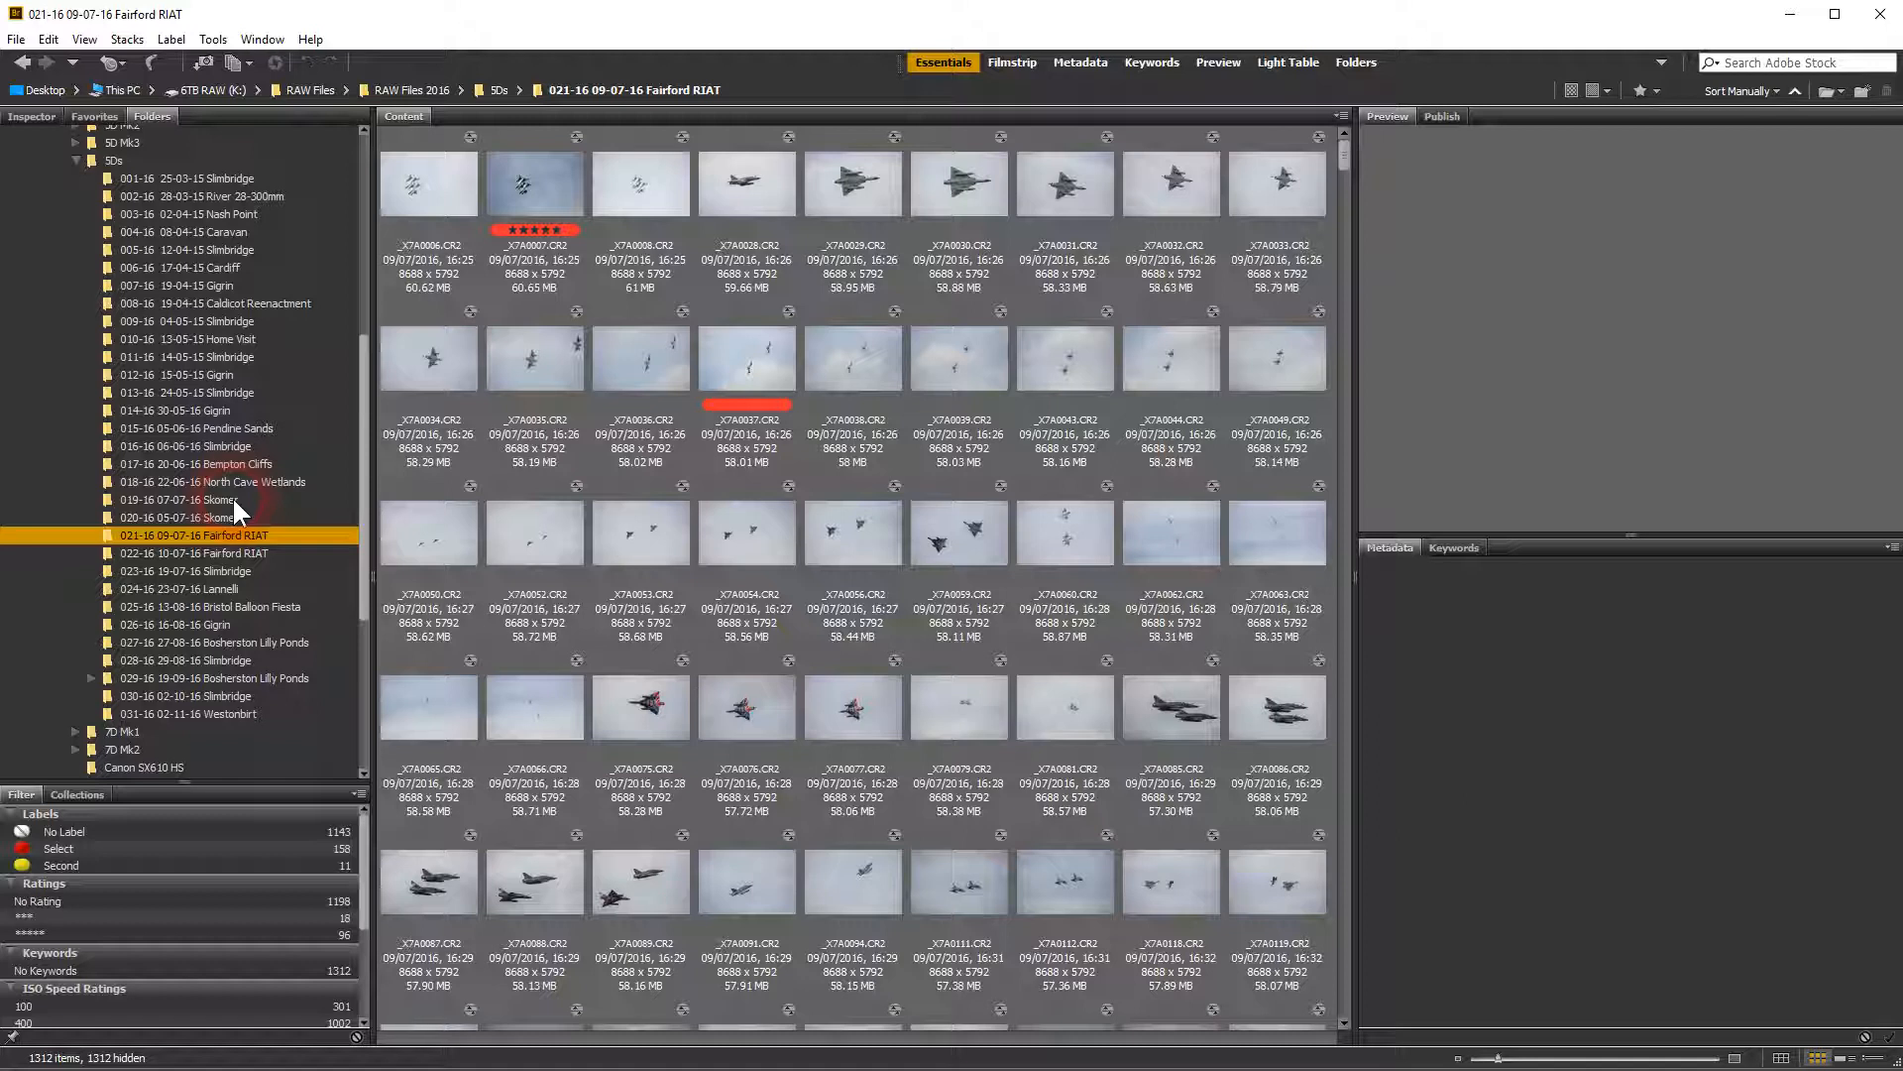
pyautogui.moveTo(359, 540); pyautogui.dragTo(360, 325)
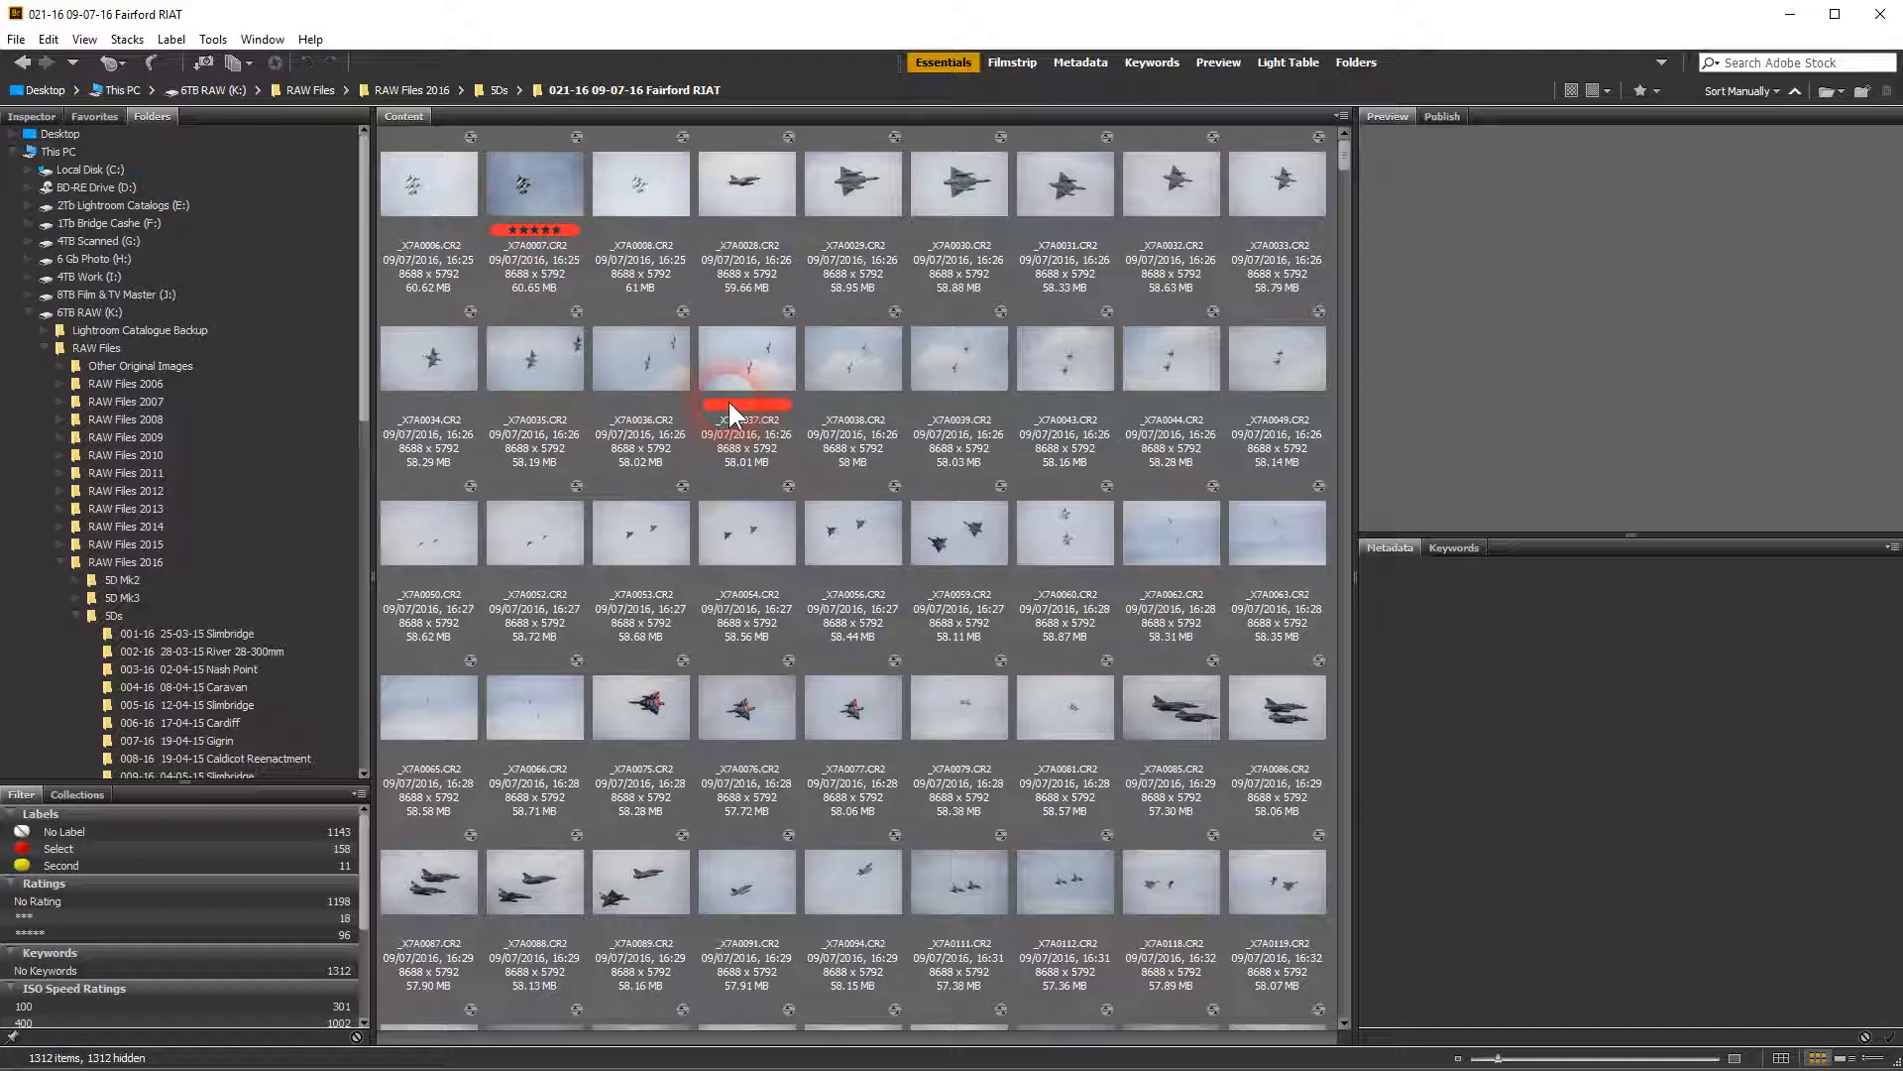
pyautogui.click(743, 359)
pyautogui.moveTo(359, 404); pyautogui.dragTo(379, 575)
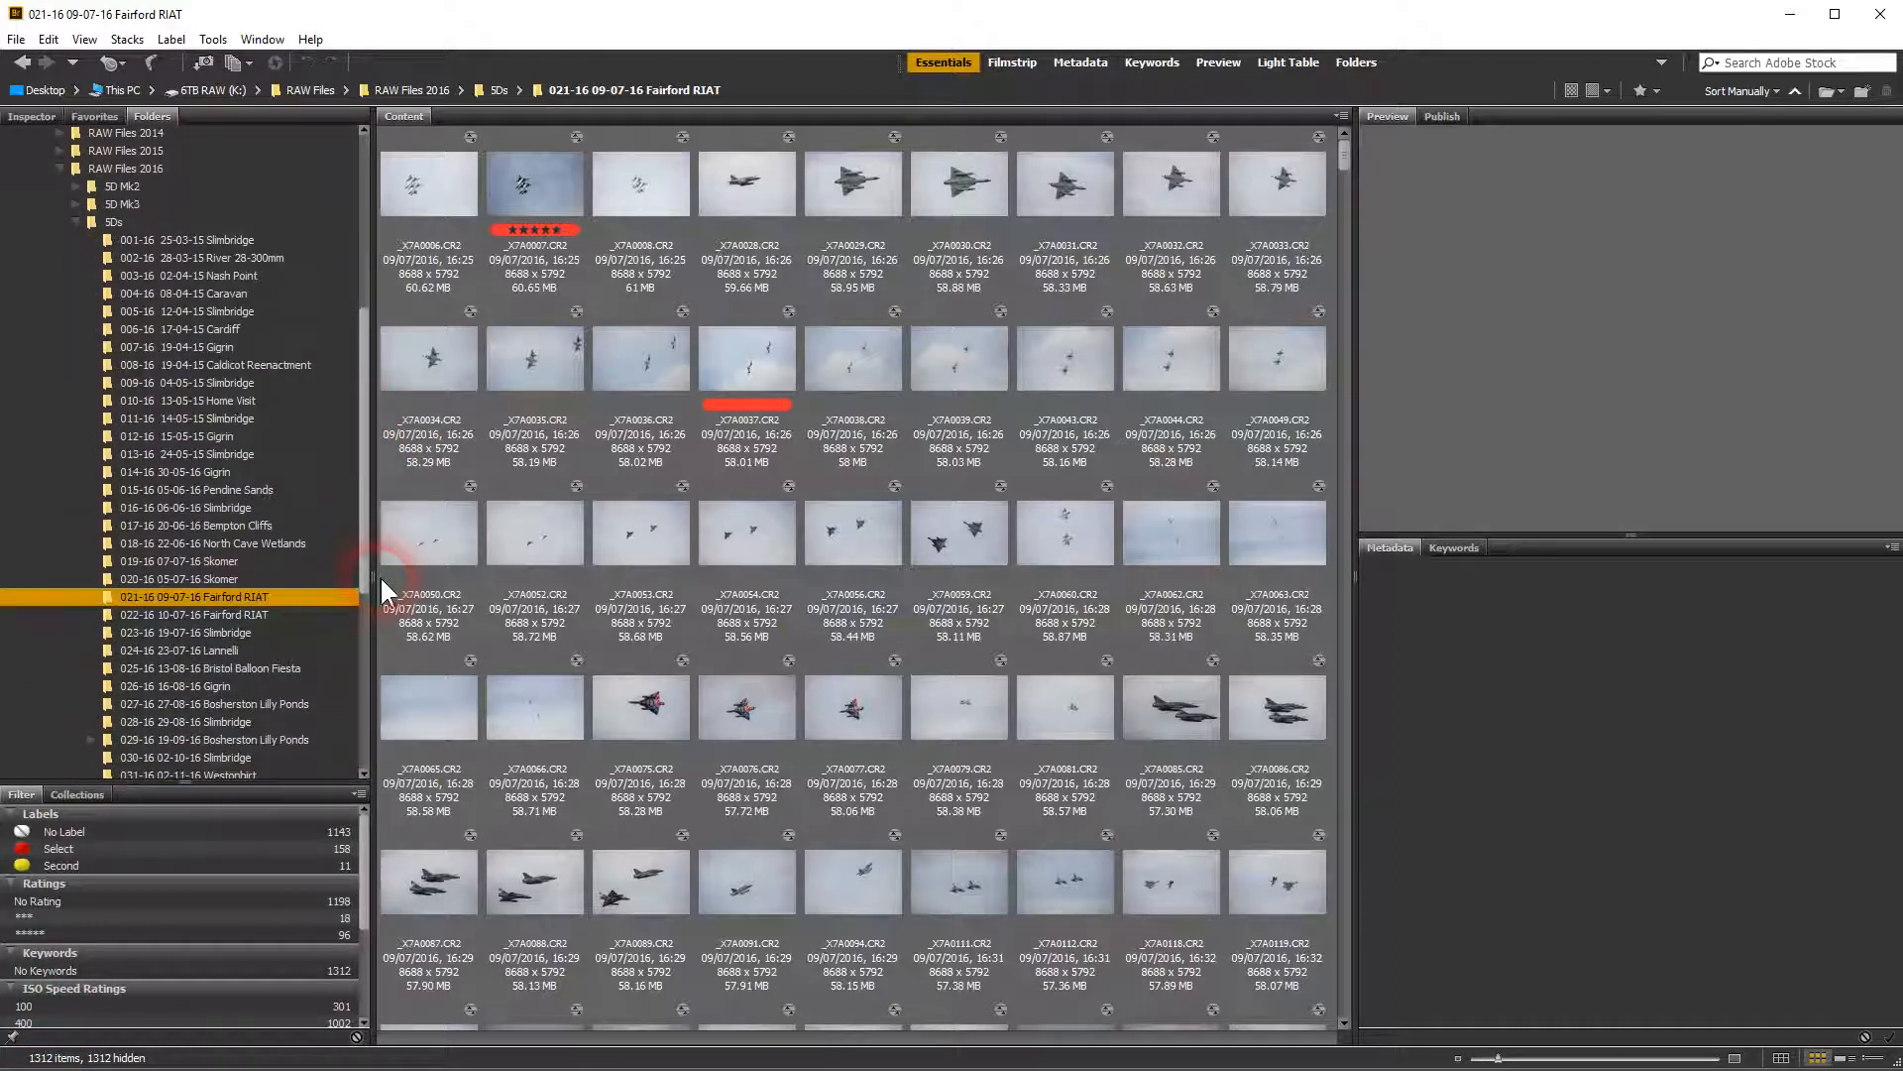
pyautogui.click(232, 593)
pyautogui.click(12, 851)
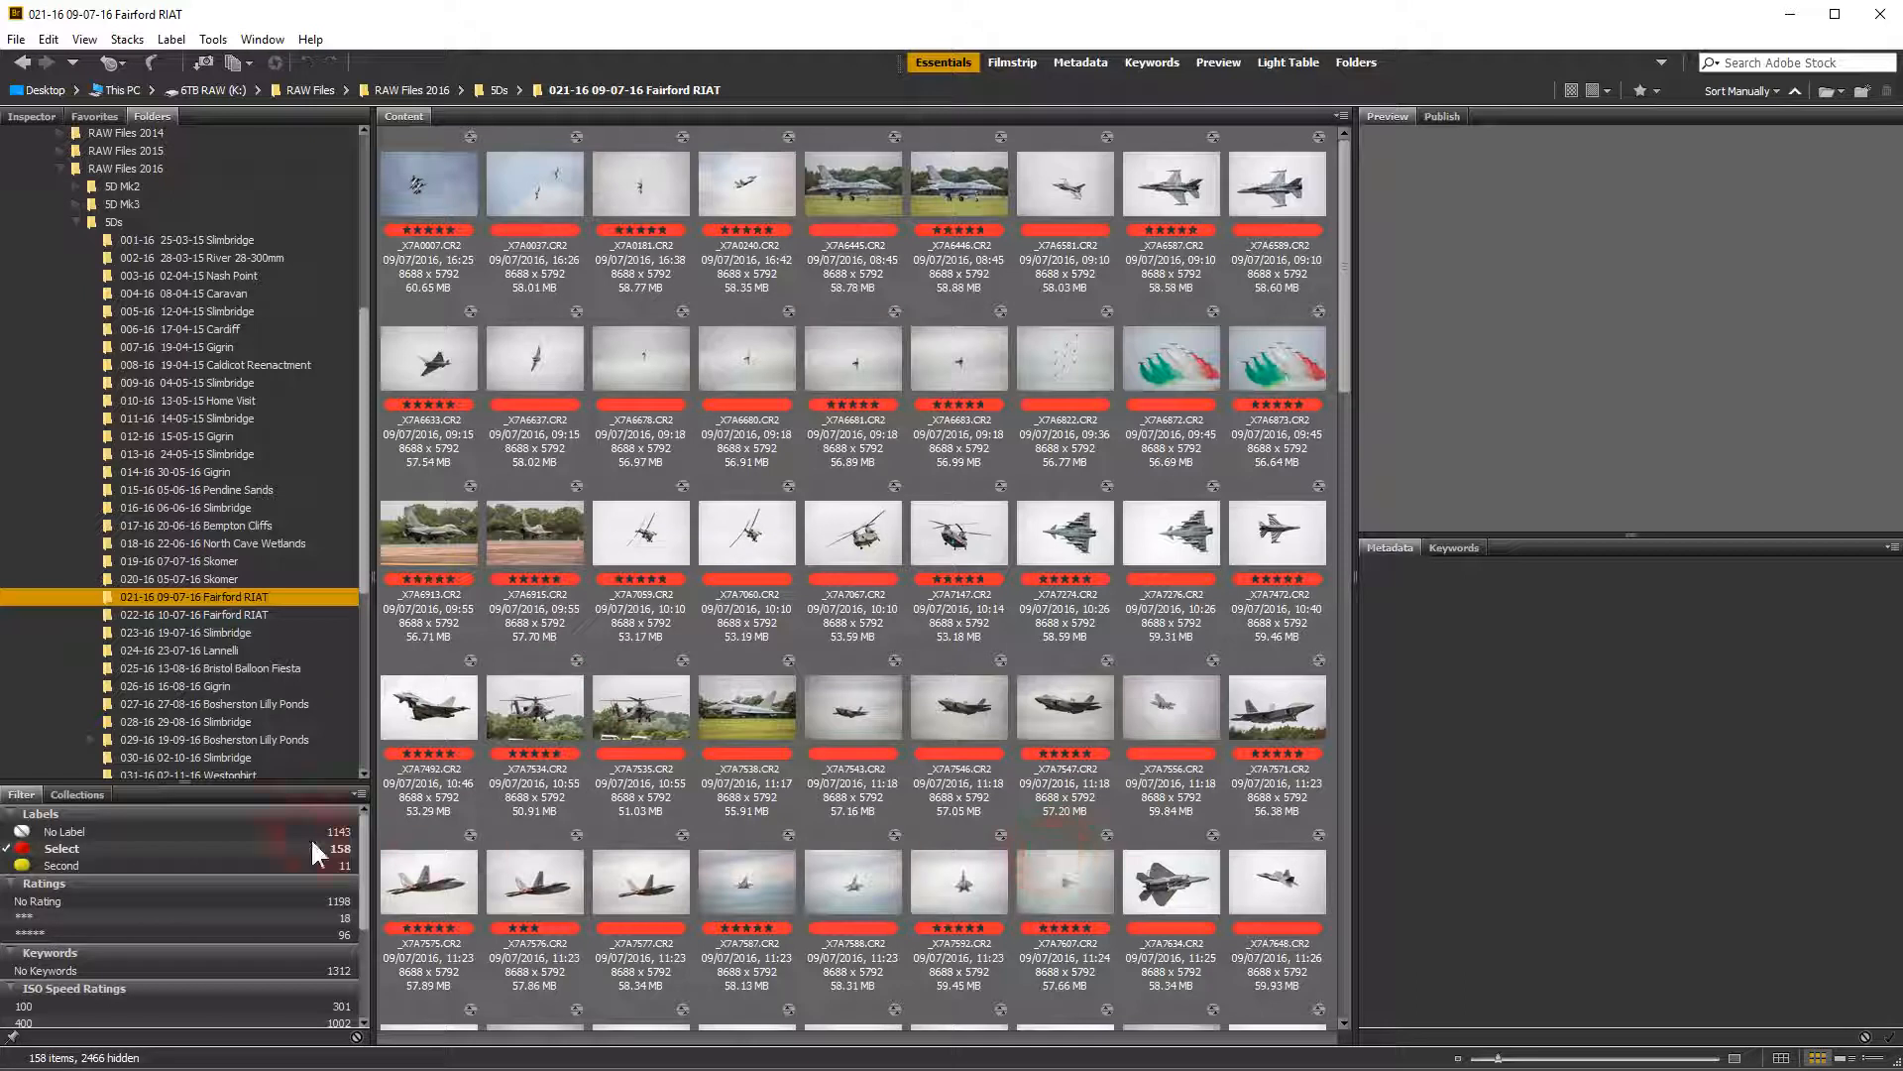
pyautogui.click(9, 866)
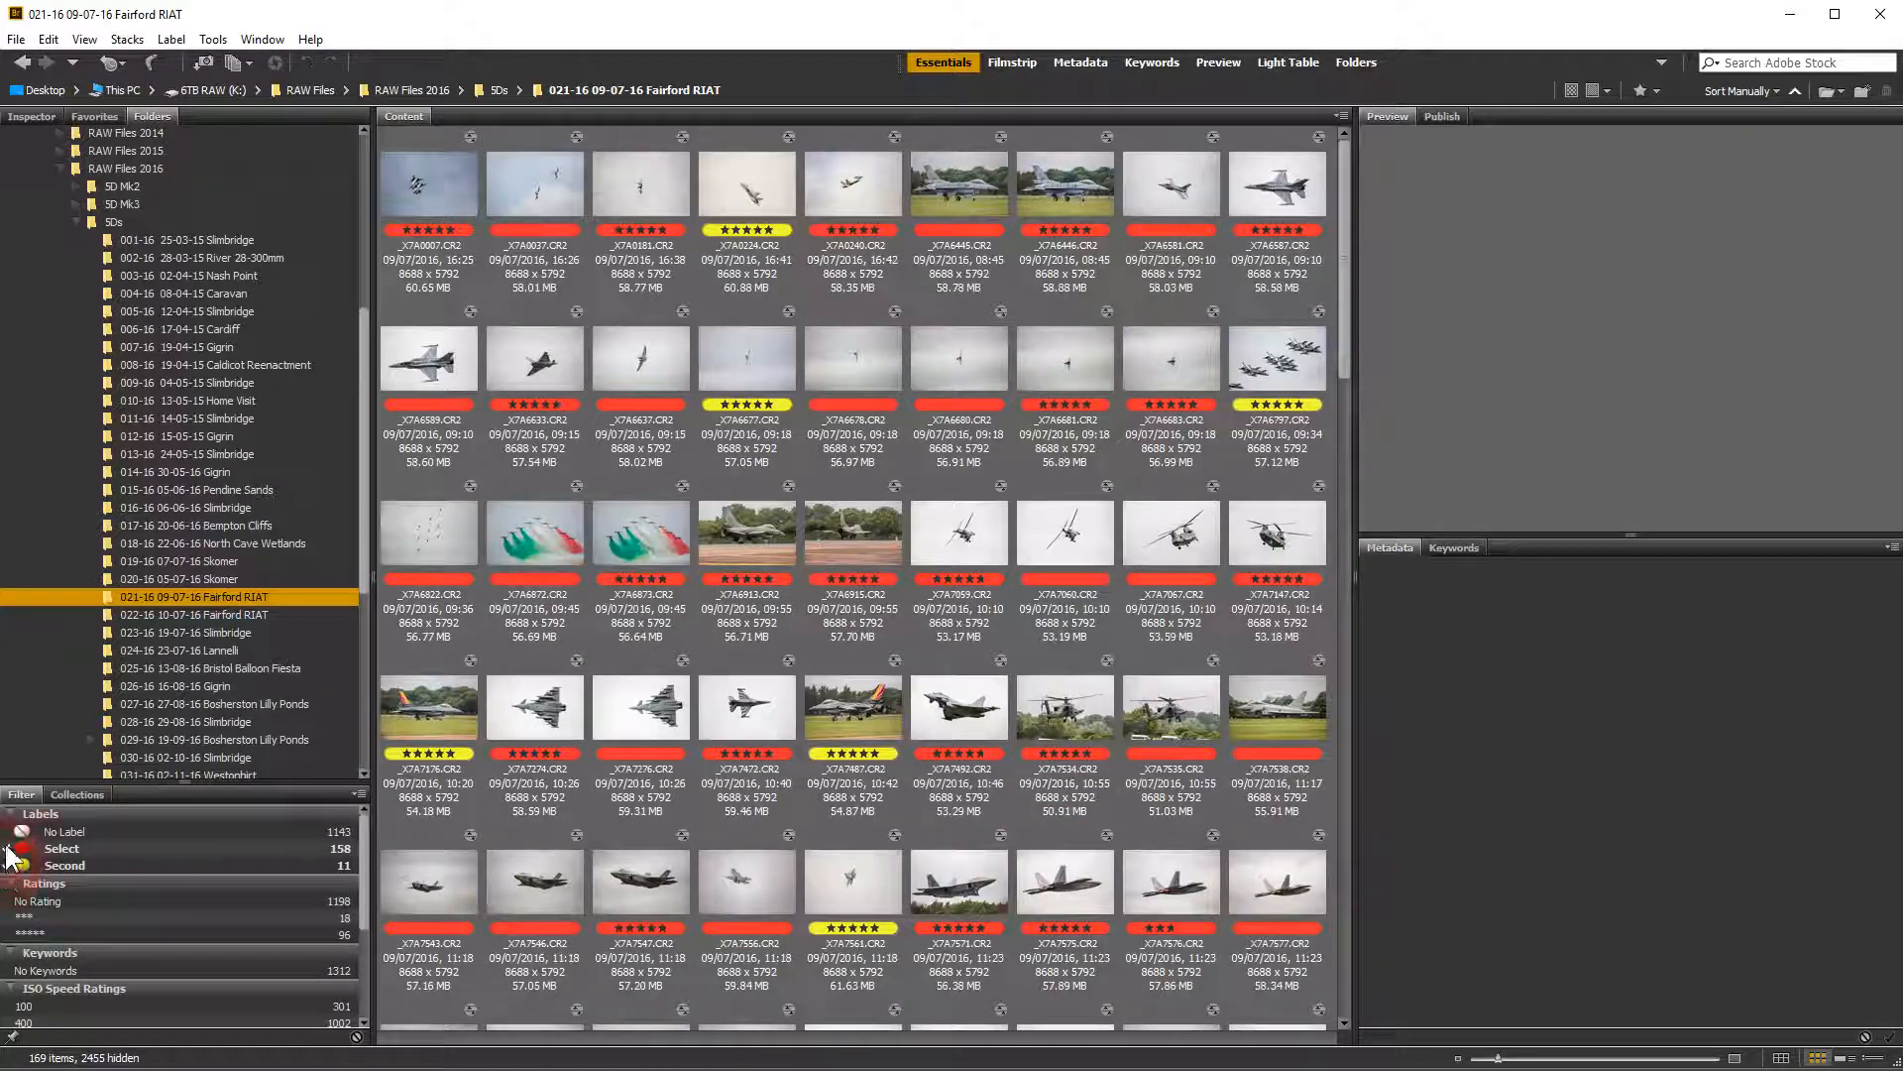
pyautogui.click(9, 850)
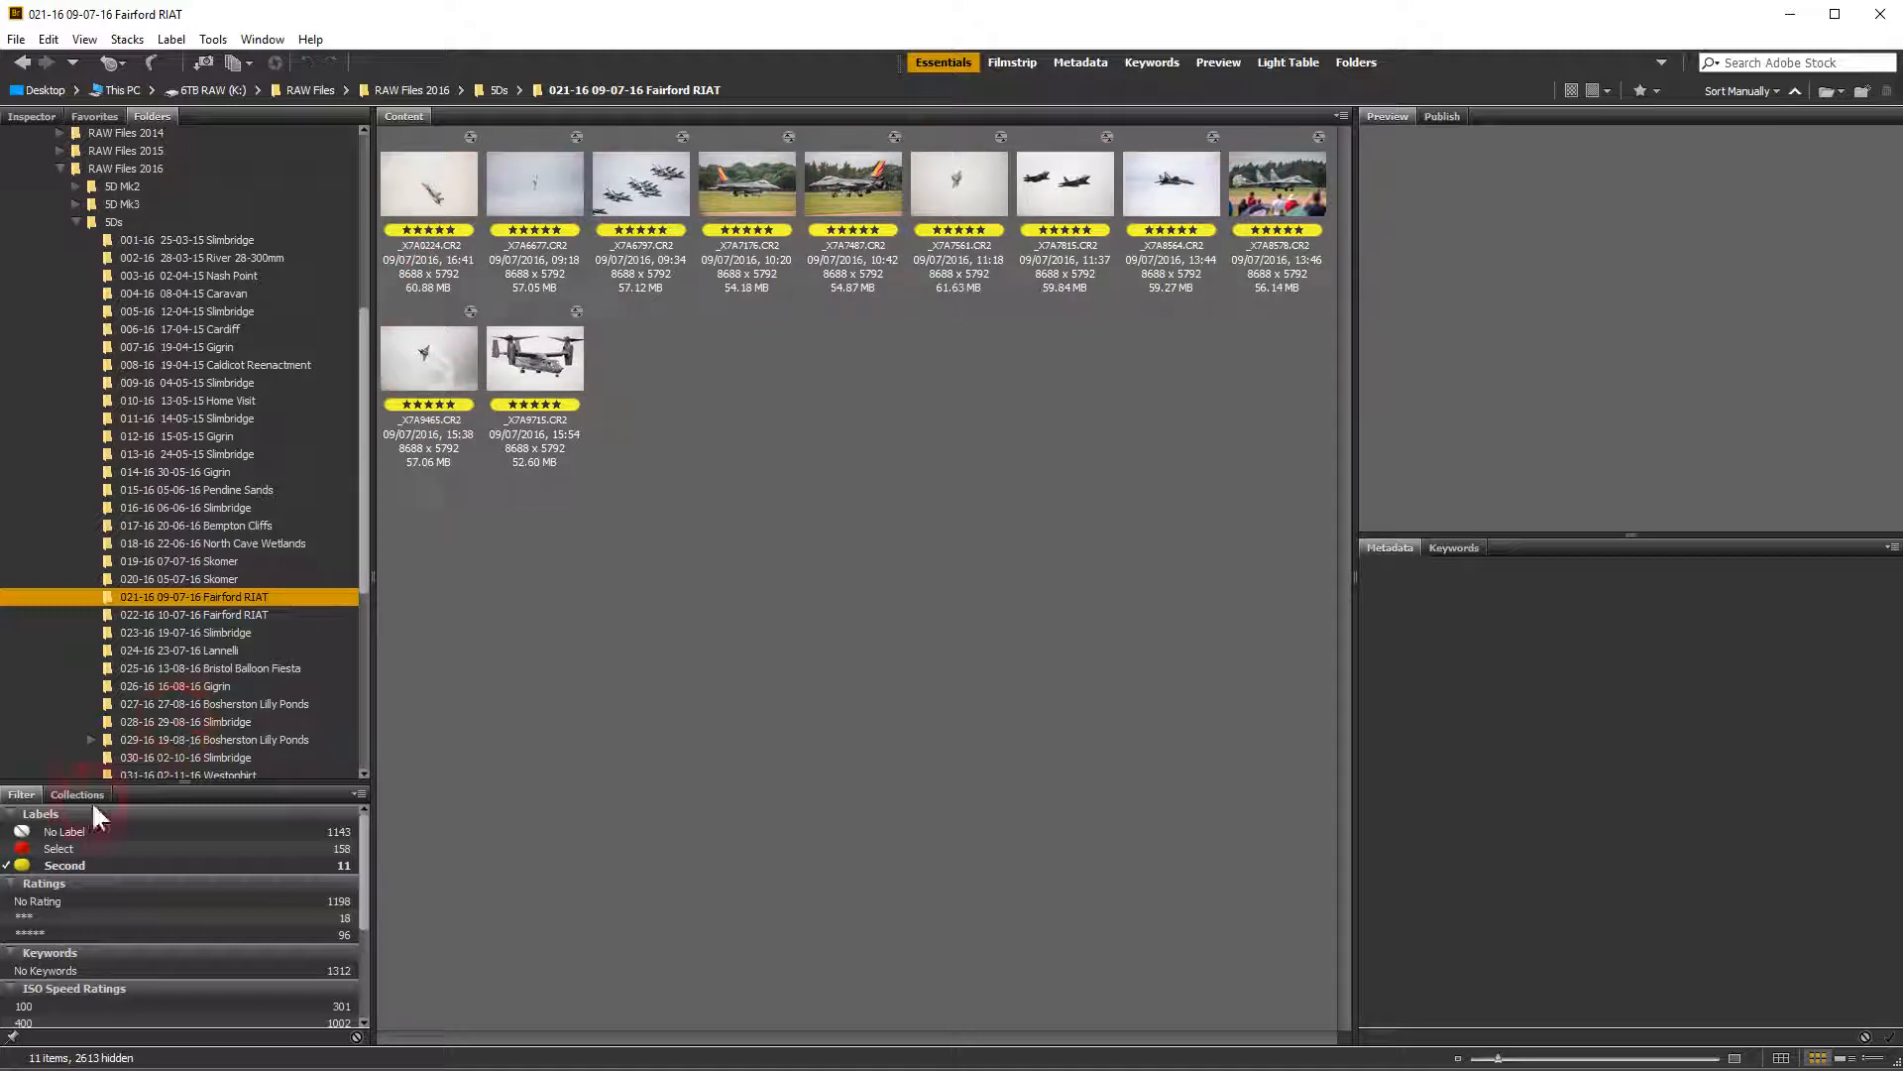
pyautogui.click(9, 865)
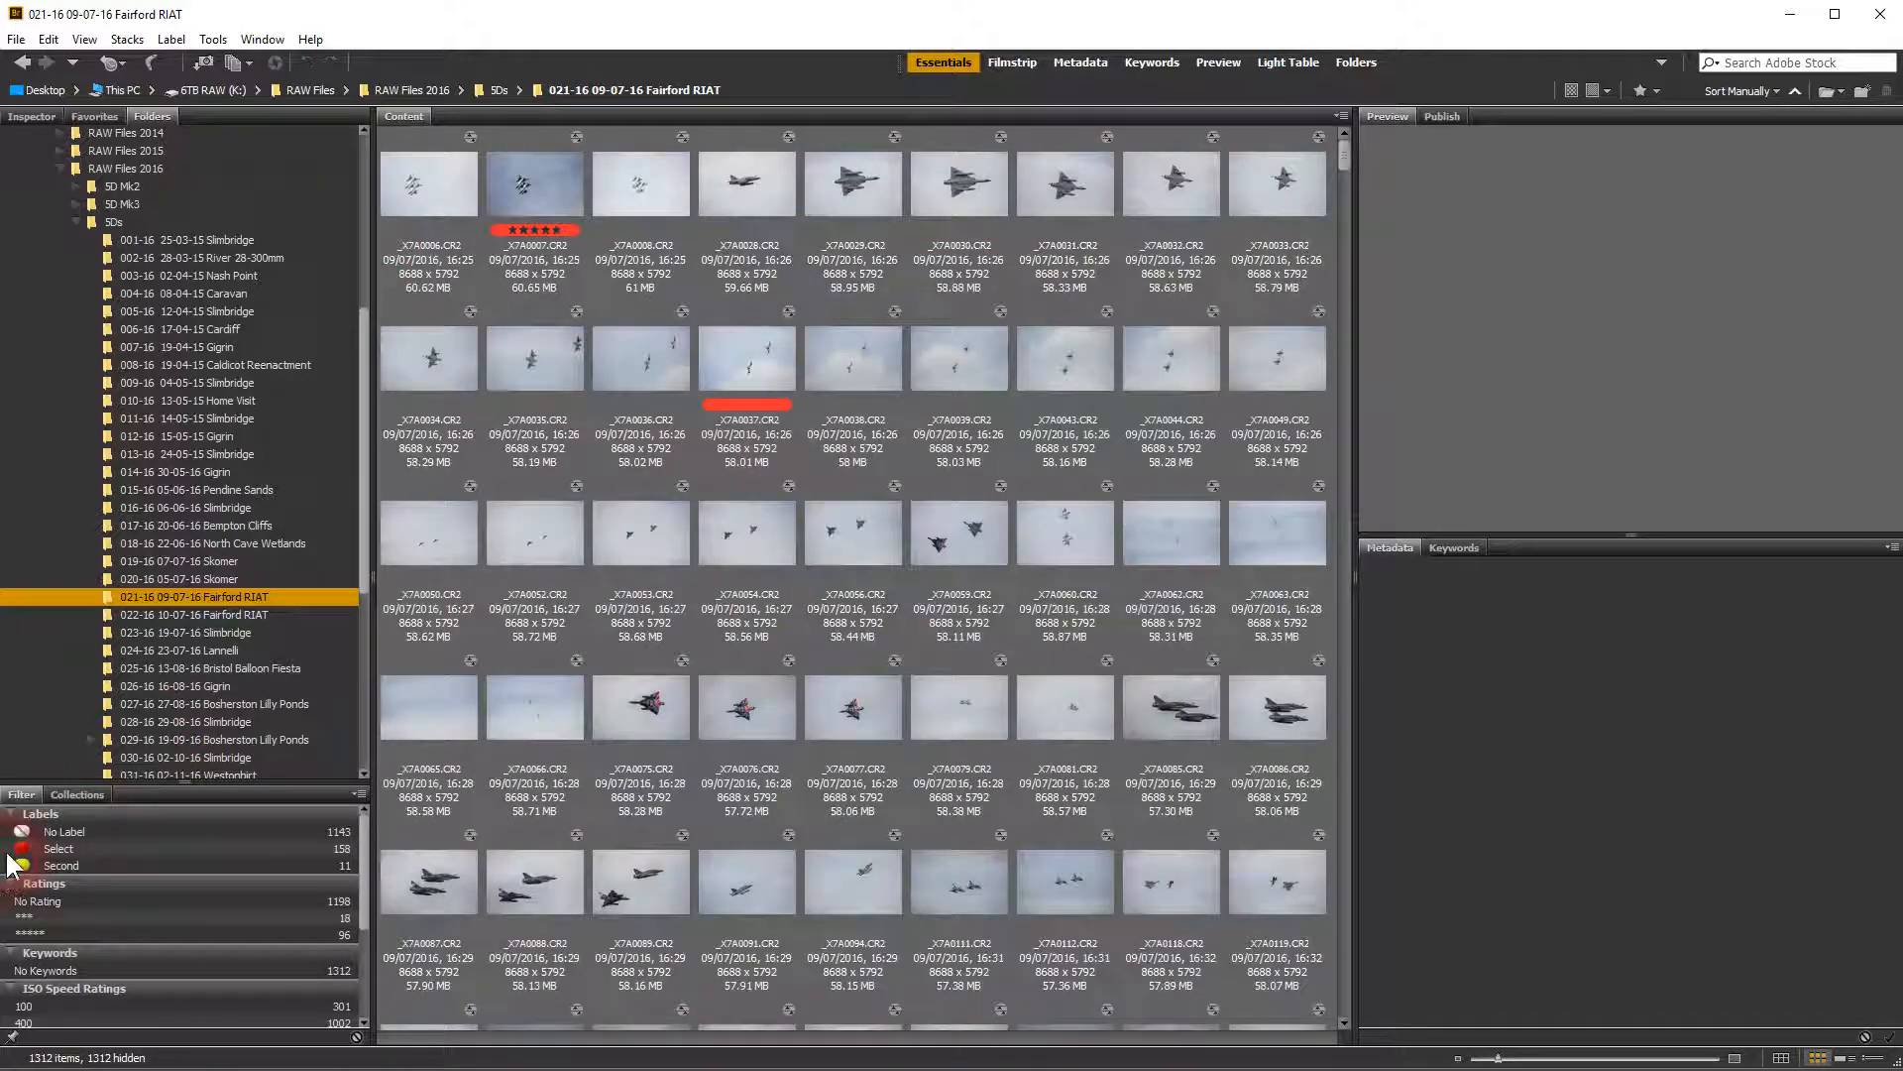
pyautogui.click(10, 849)
pyautogui.click(9, 849)
# Preview photo _X7A0008.CR2 and step back through the thumbnails to _X7A0006.CR2
pyautogui.click(657, 189)
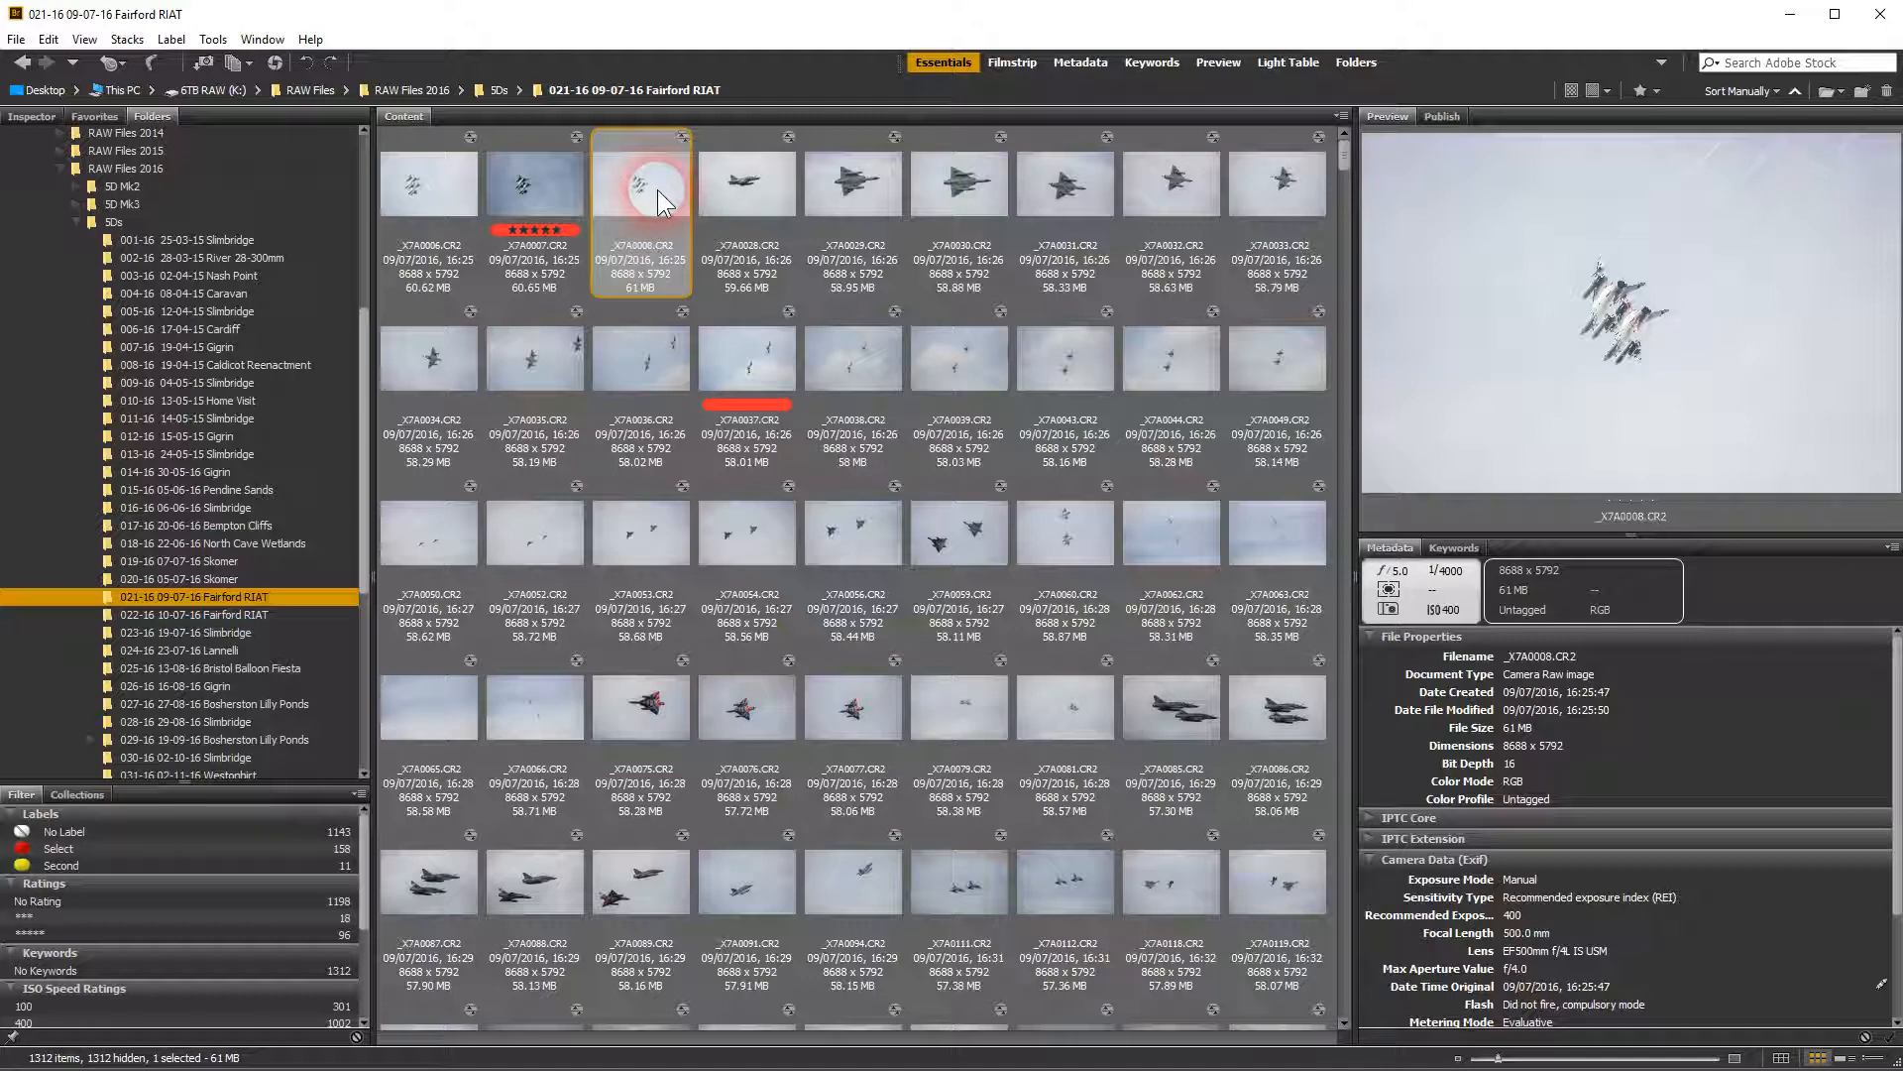
pyautogui.press('Left')
pyautogui.press('Left')
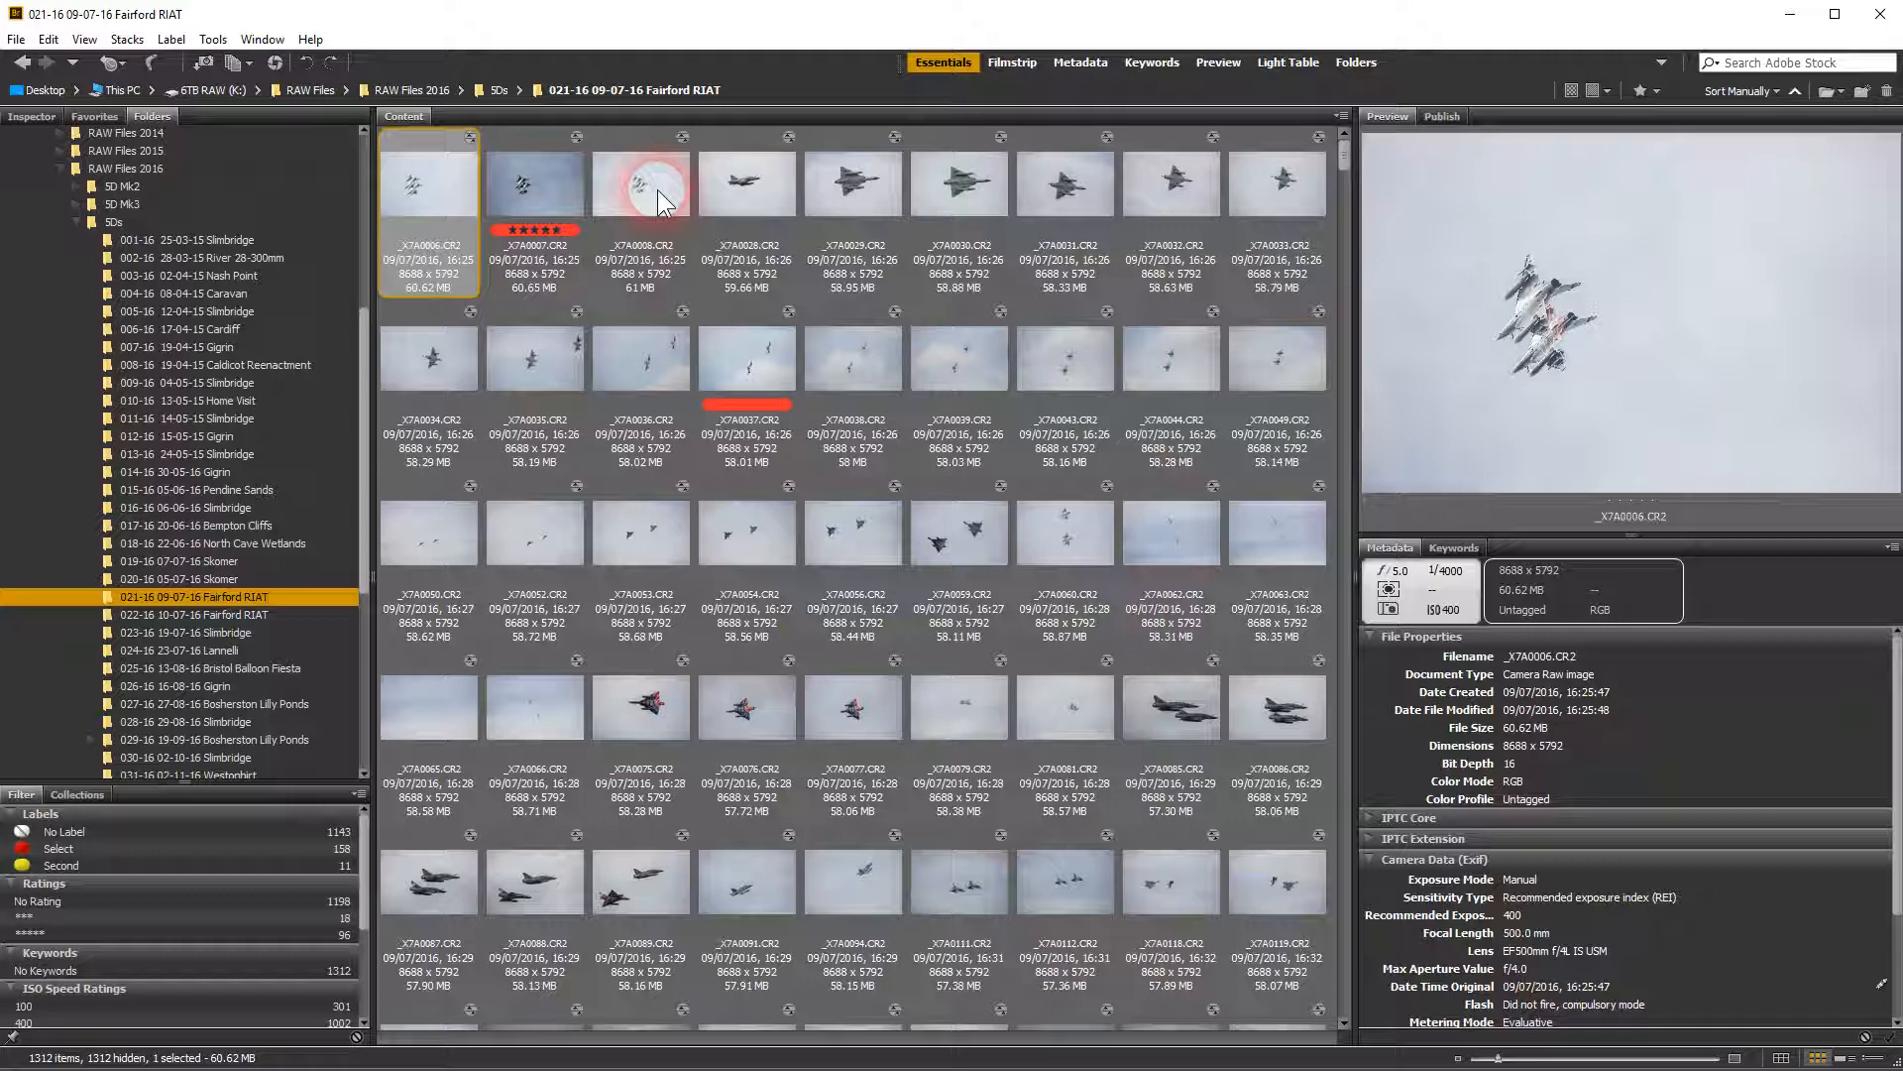
# Turn off the preference that requires the Control key to apply labels and ratings
pyautogui.click(48, 39)
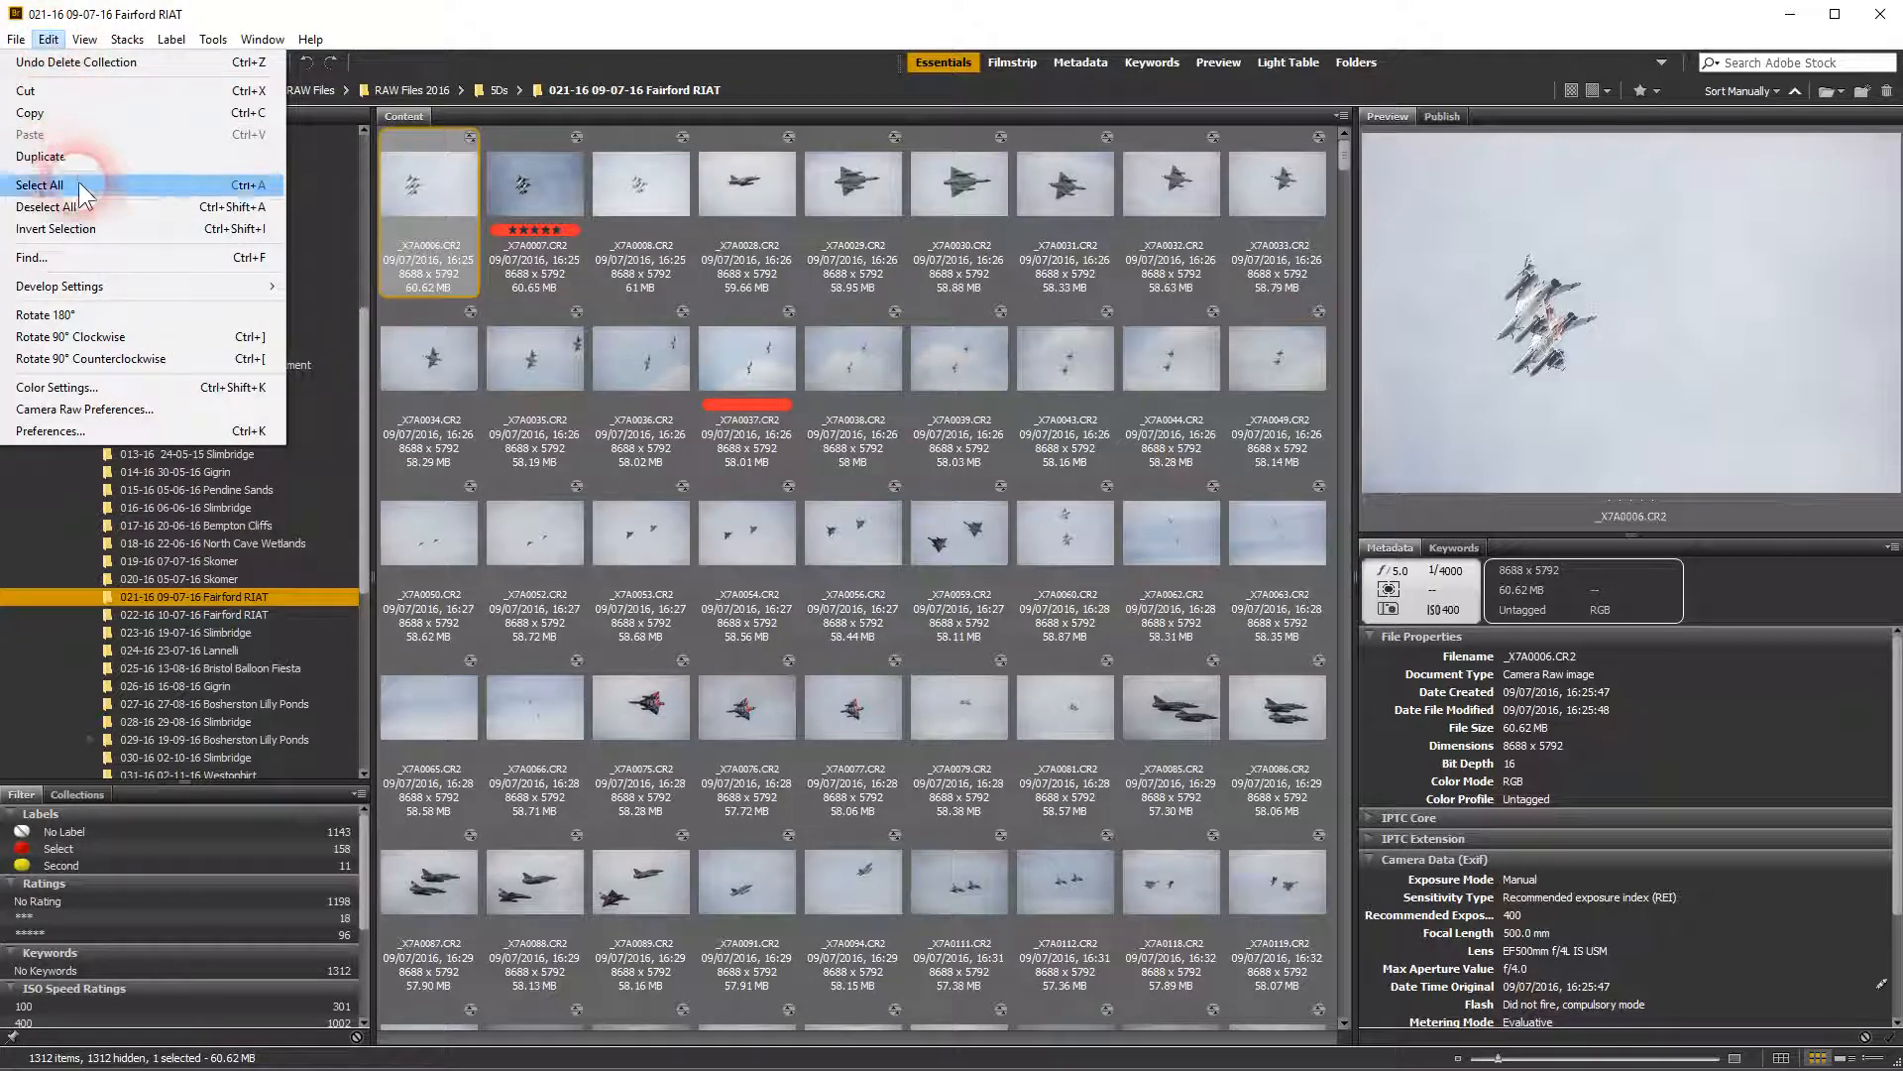
pyautogui.click(62, 430)
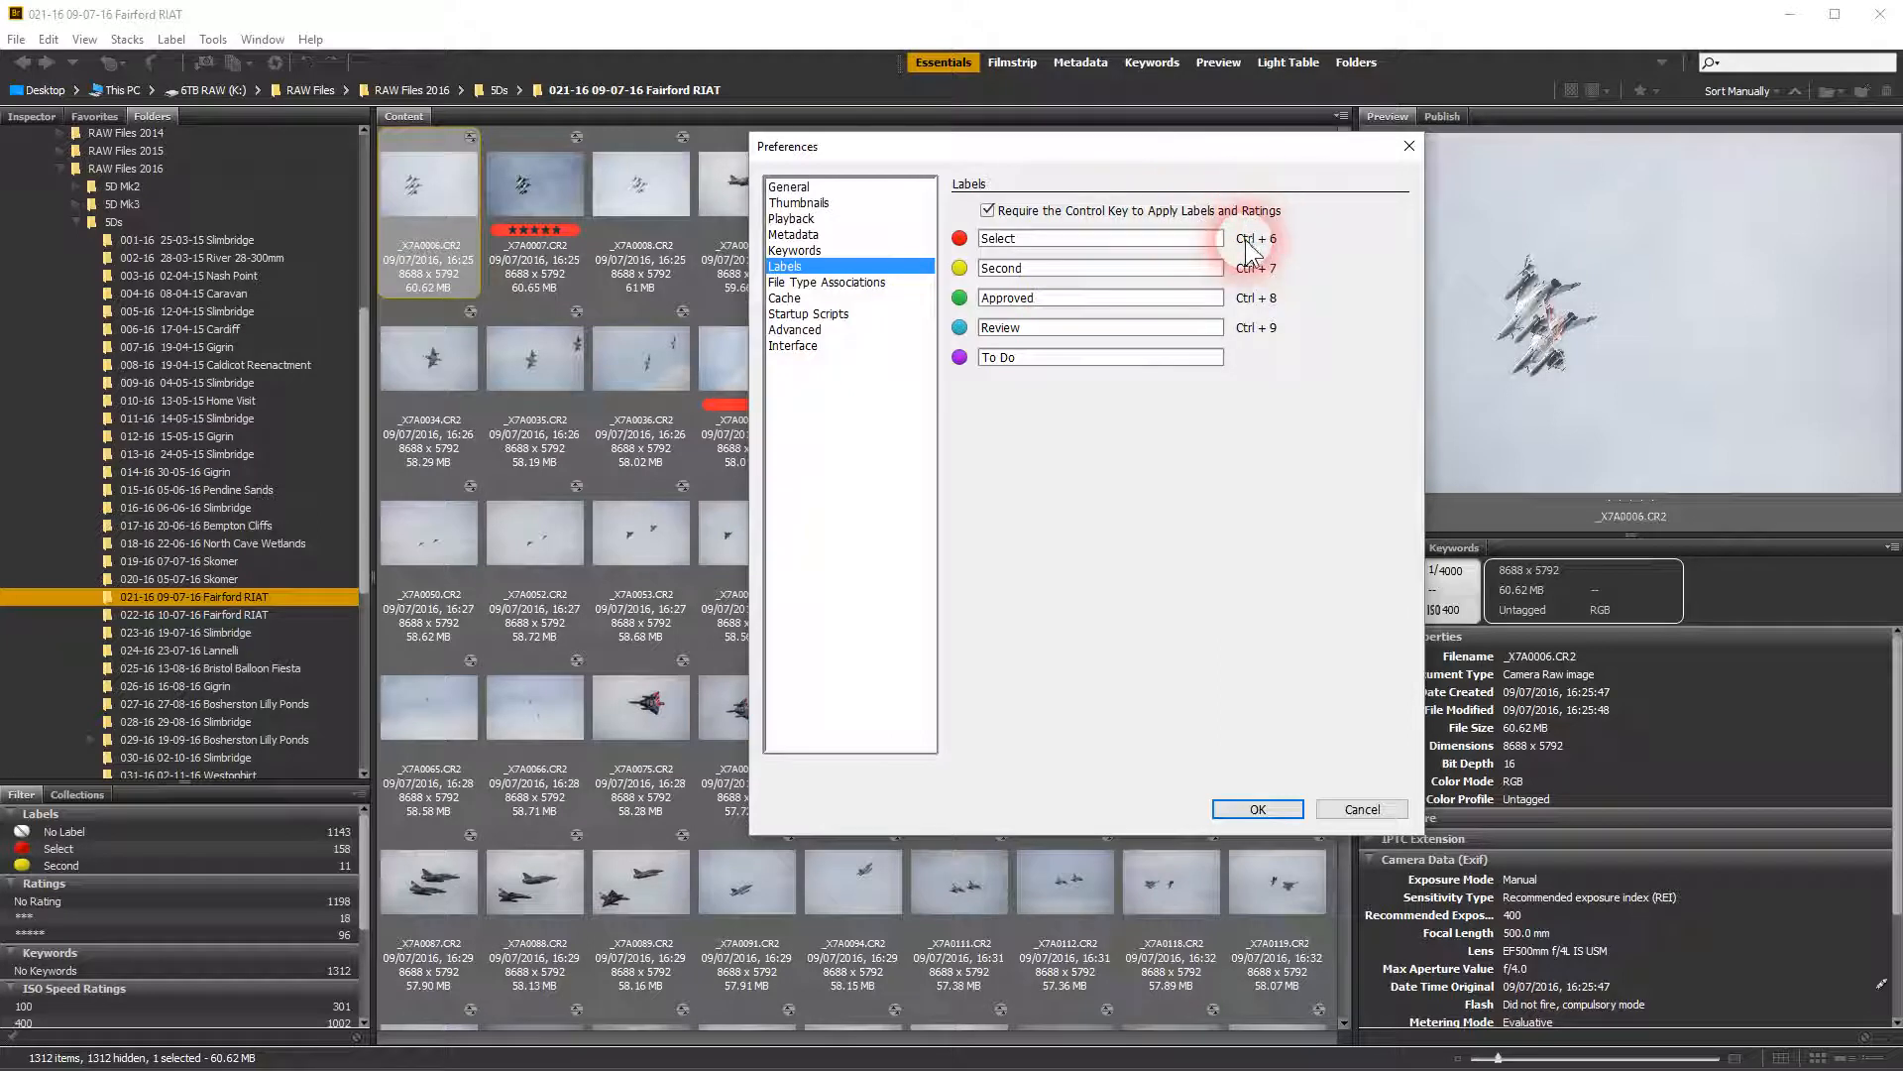
pyautogui.click(988, 210)
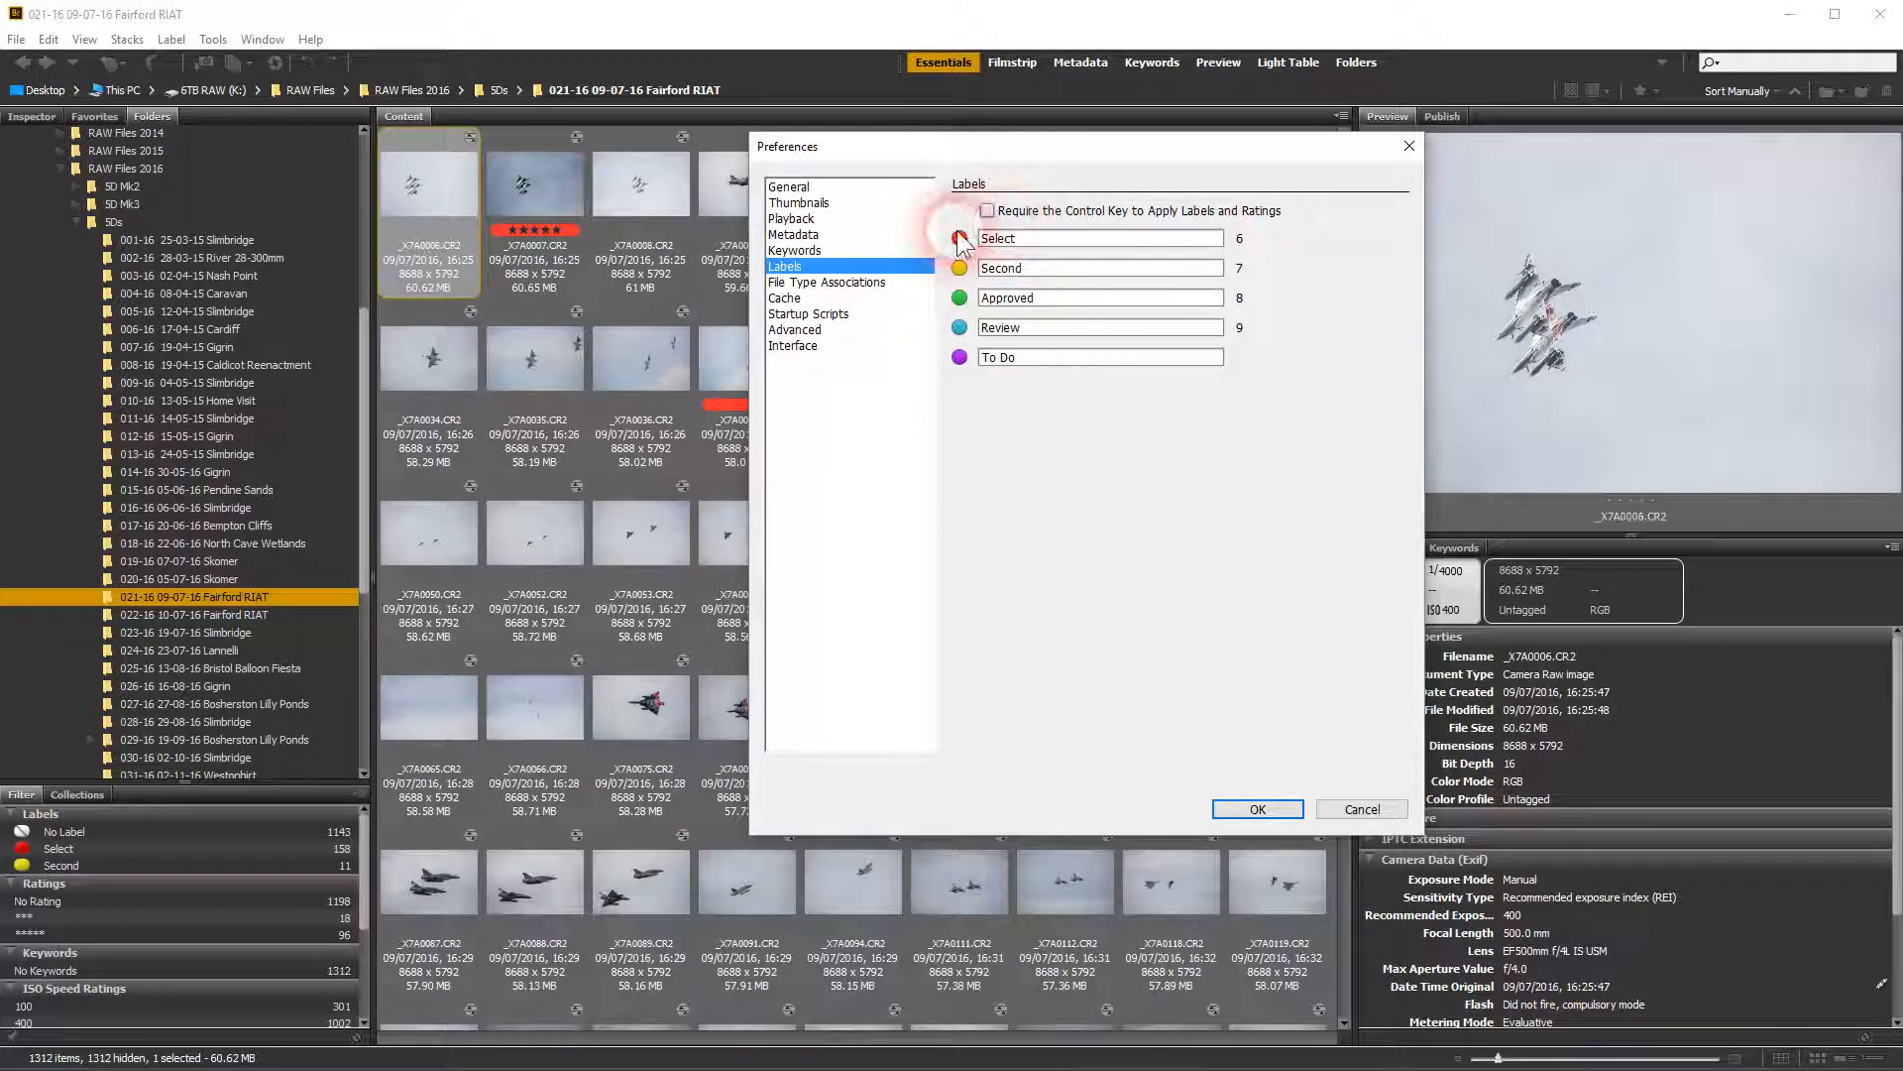
pyautogui.click(1258, 809)
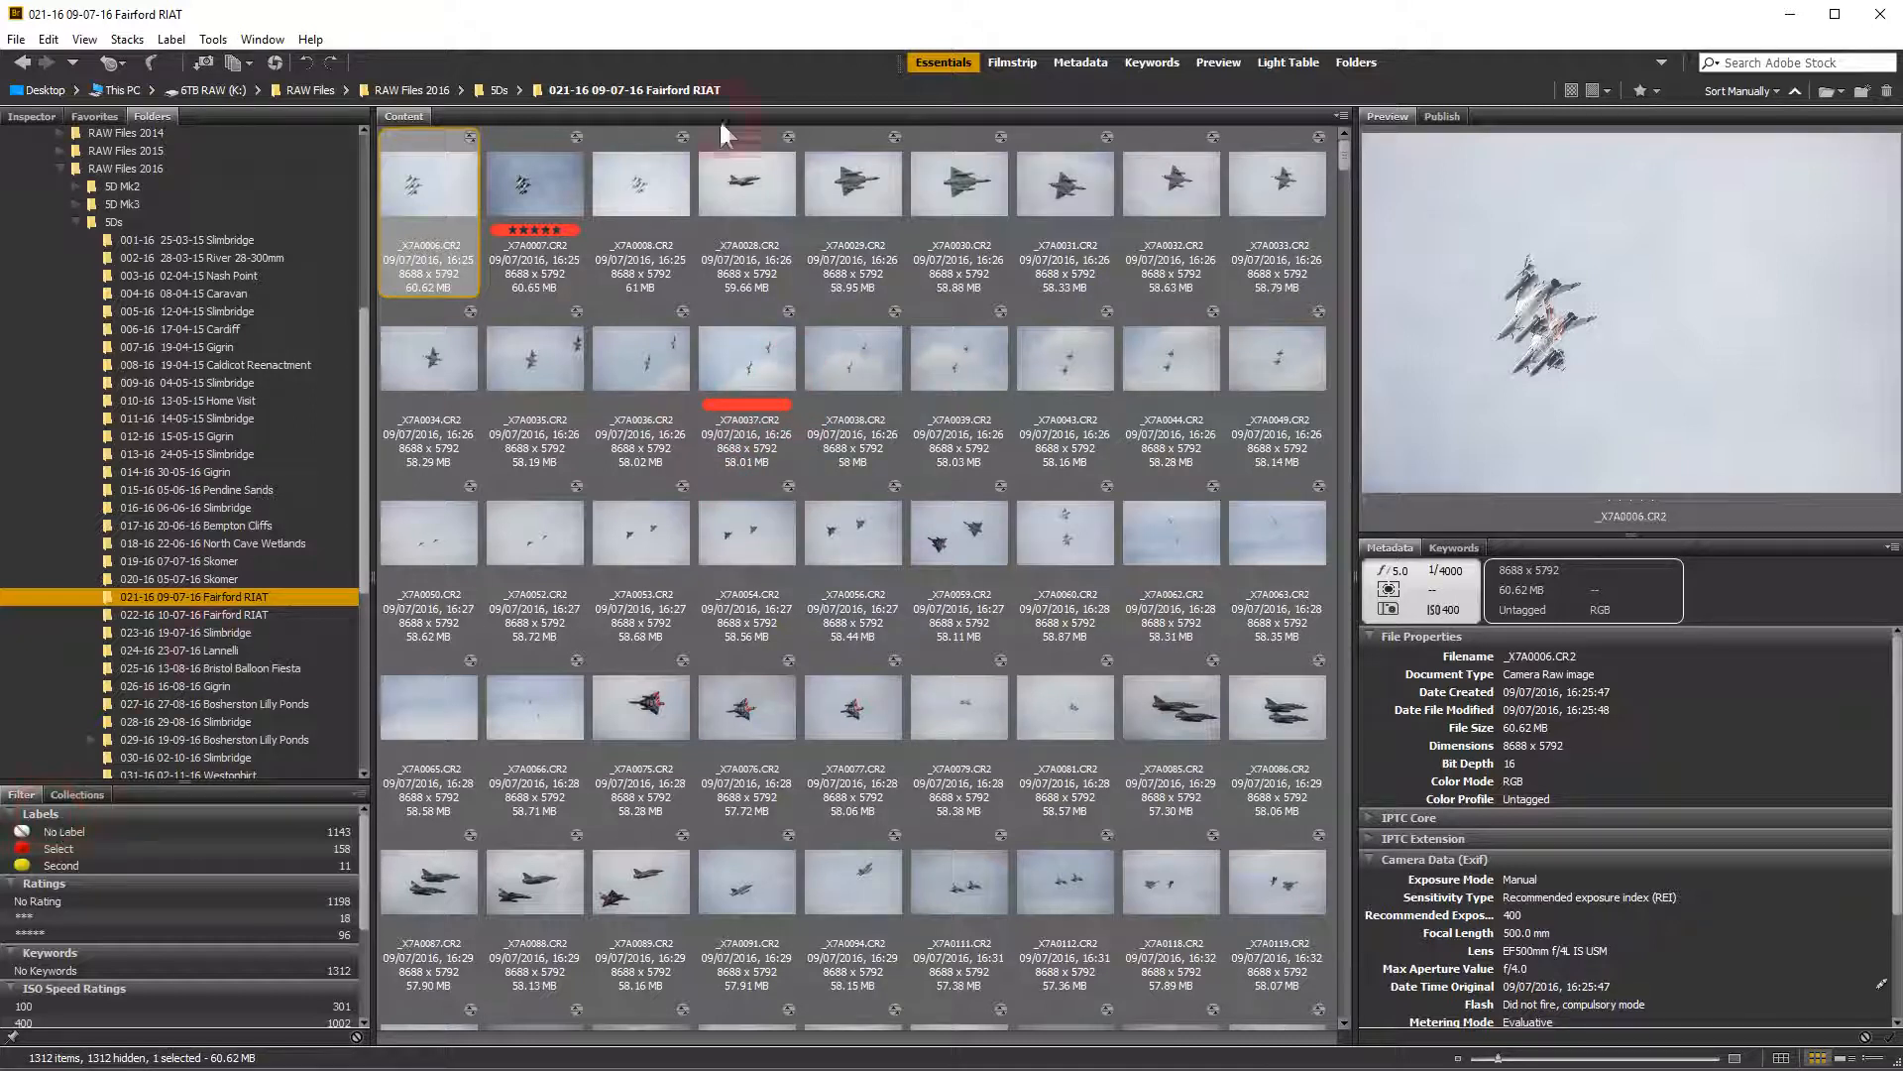
# View photo _X7A0029.CR2 full screen as a slideshow and return to the thumbnails
pyautogui.click(855, 197)
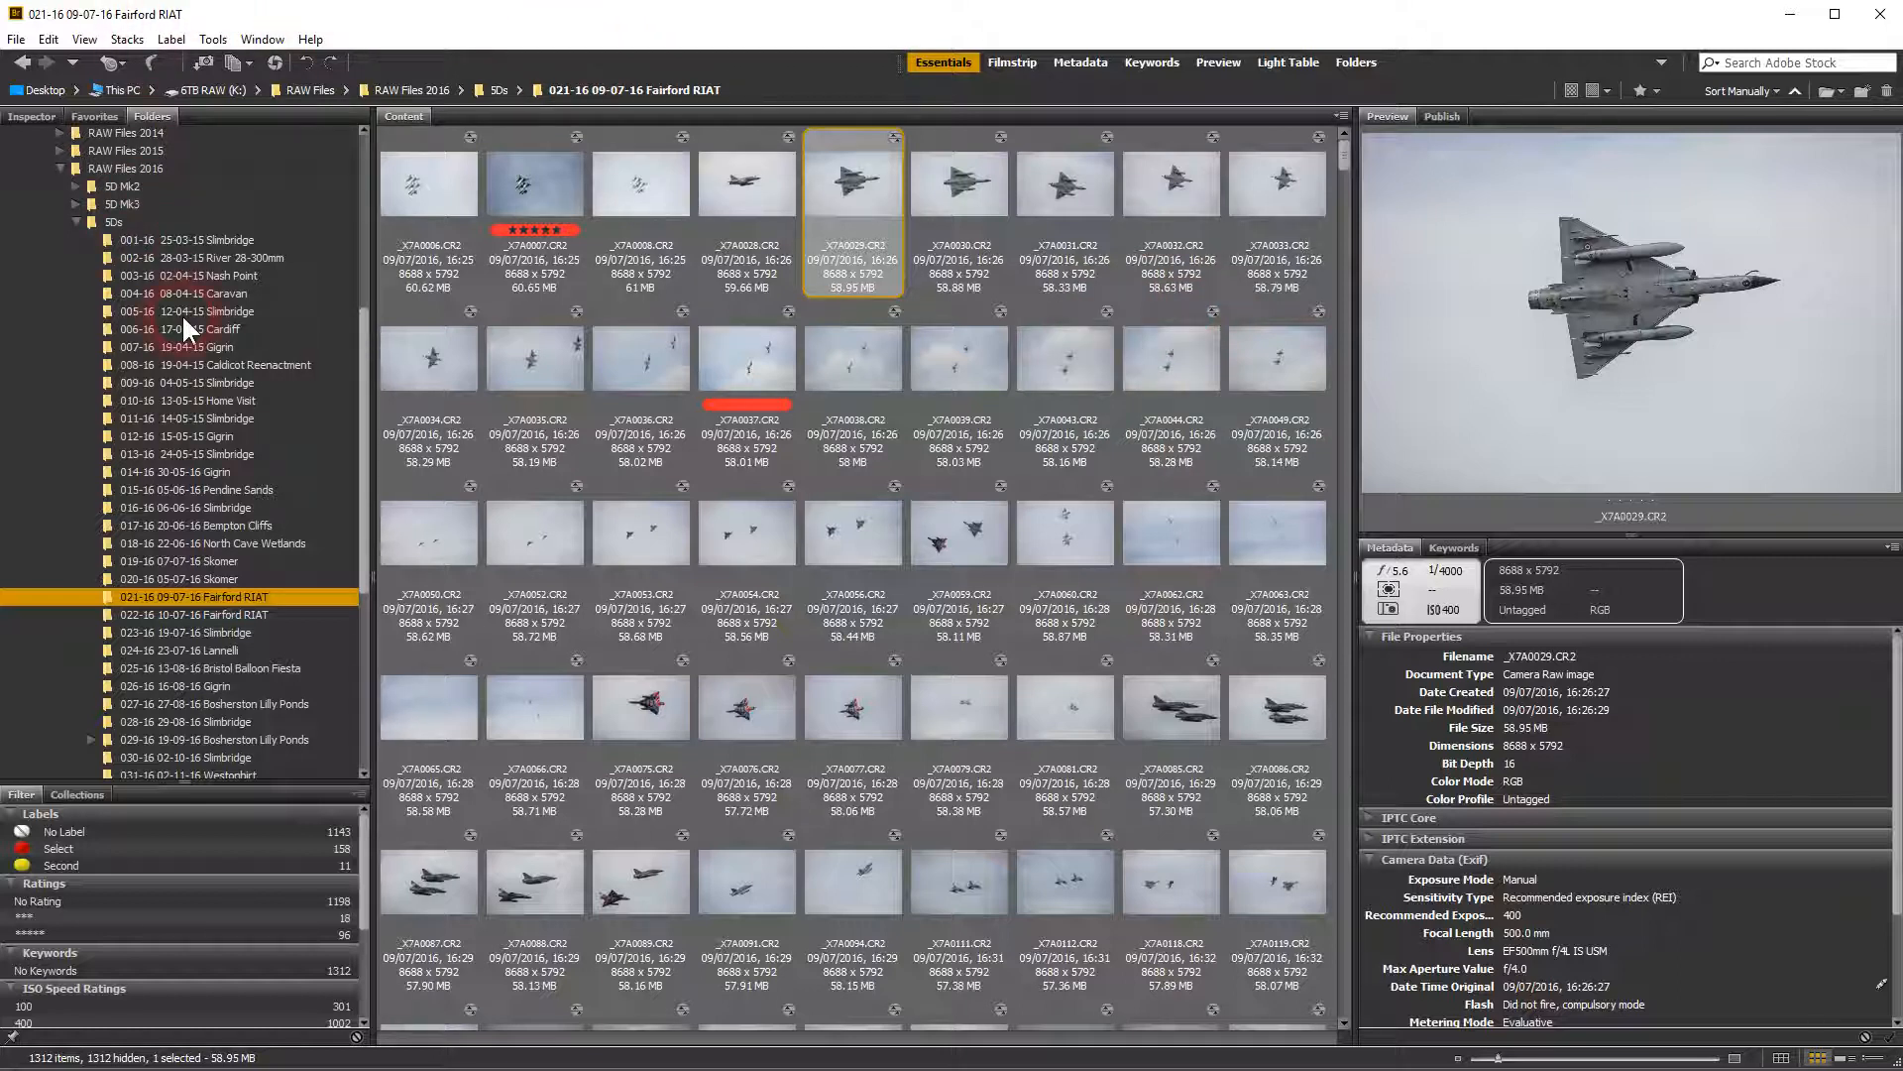
pyautogui.hotkey('ctrl', 'l')
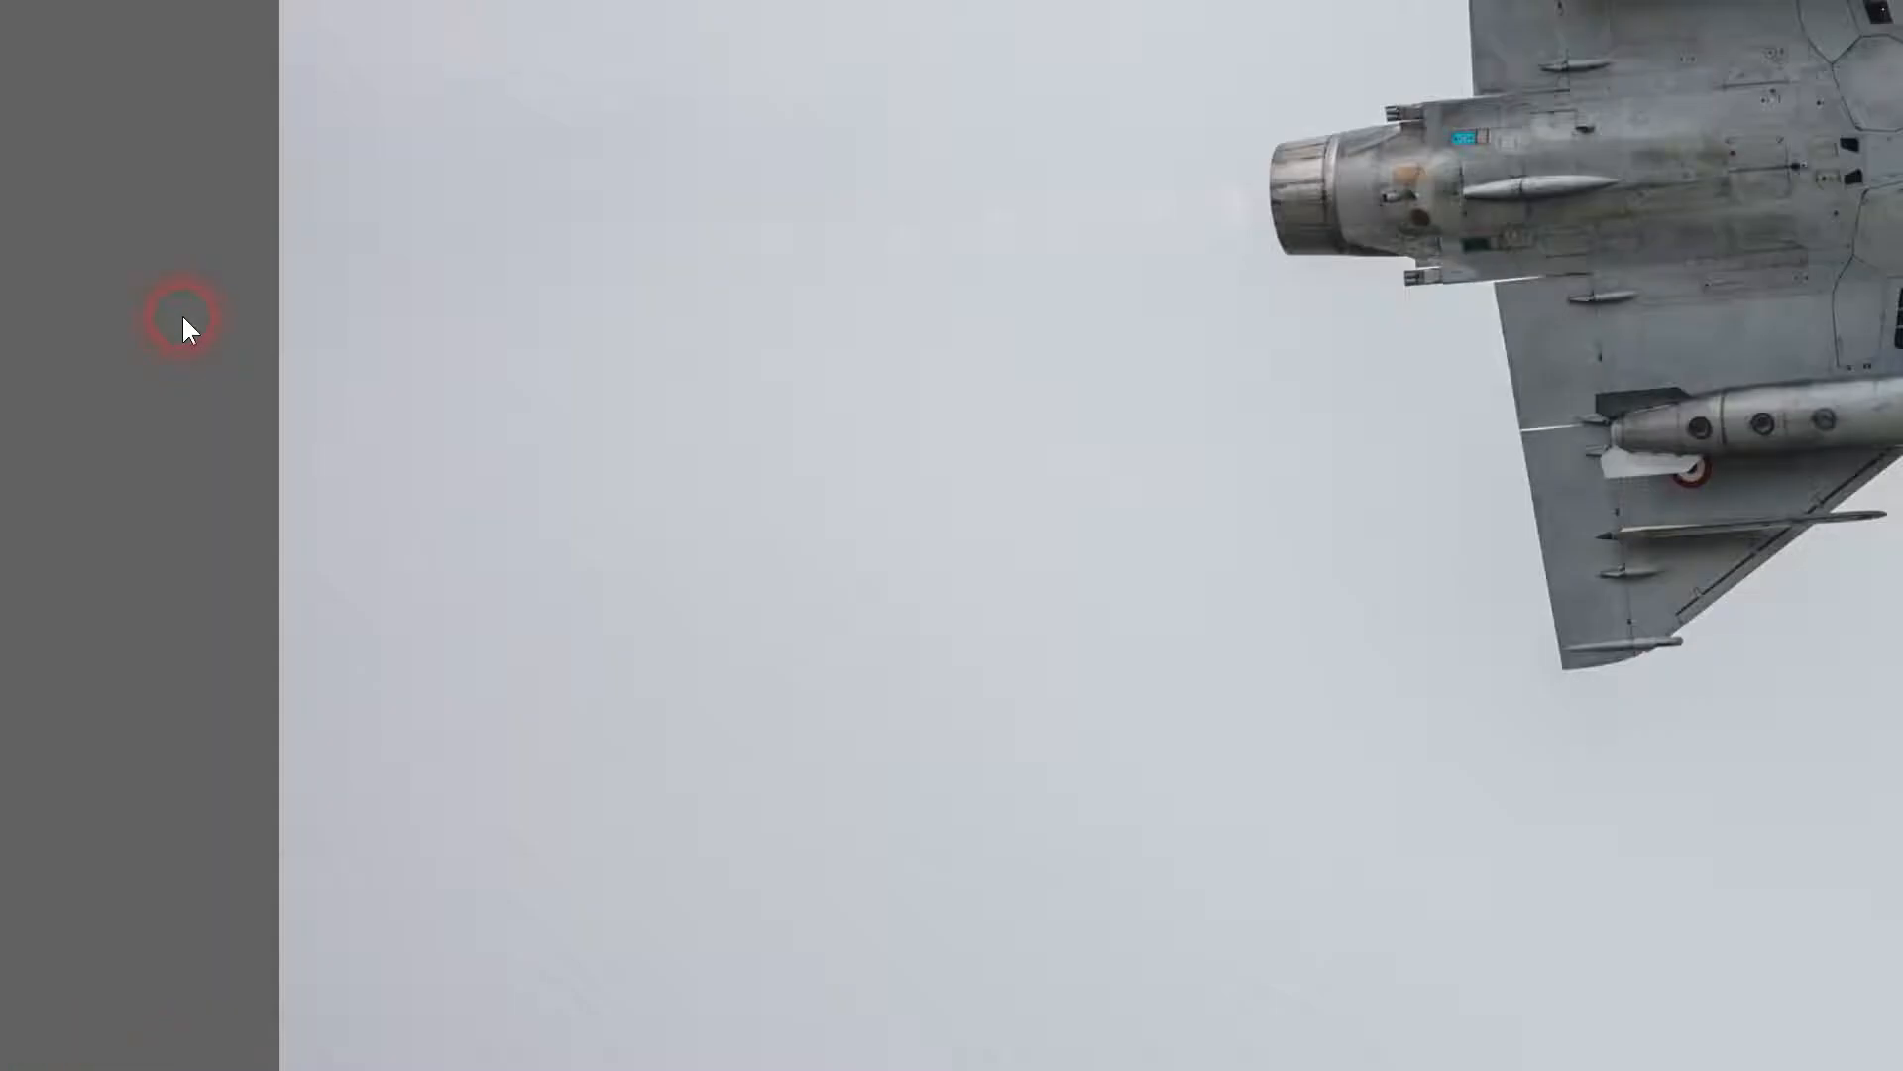
pyautogui.hotkey('ctrl', 'l')
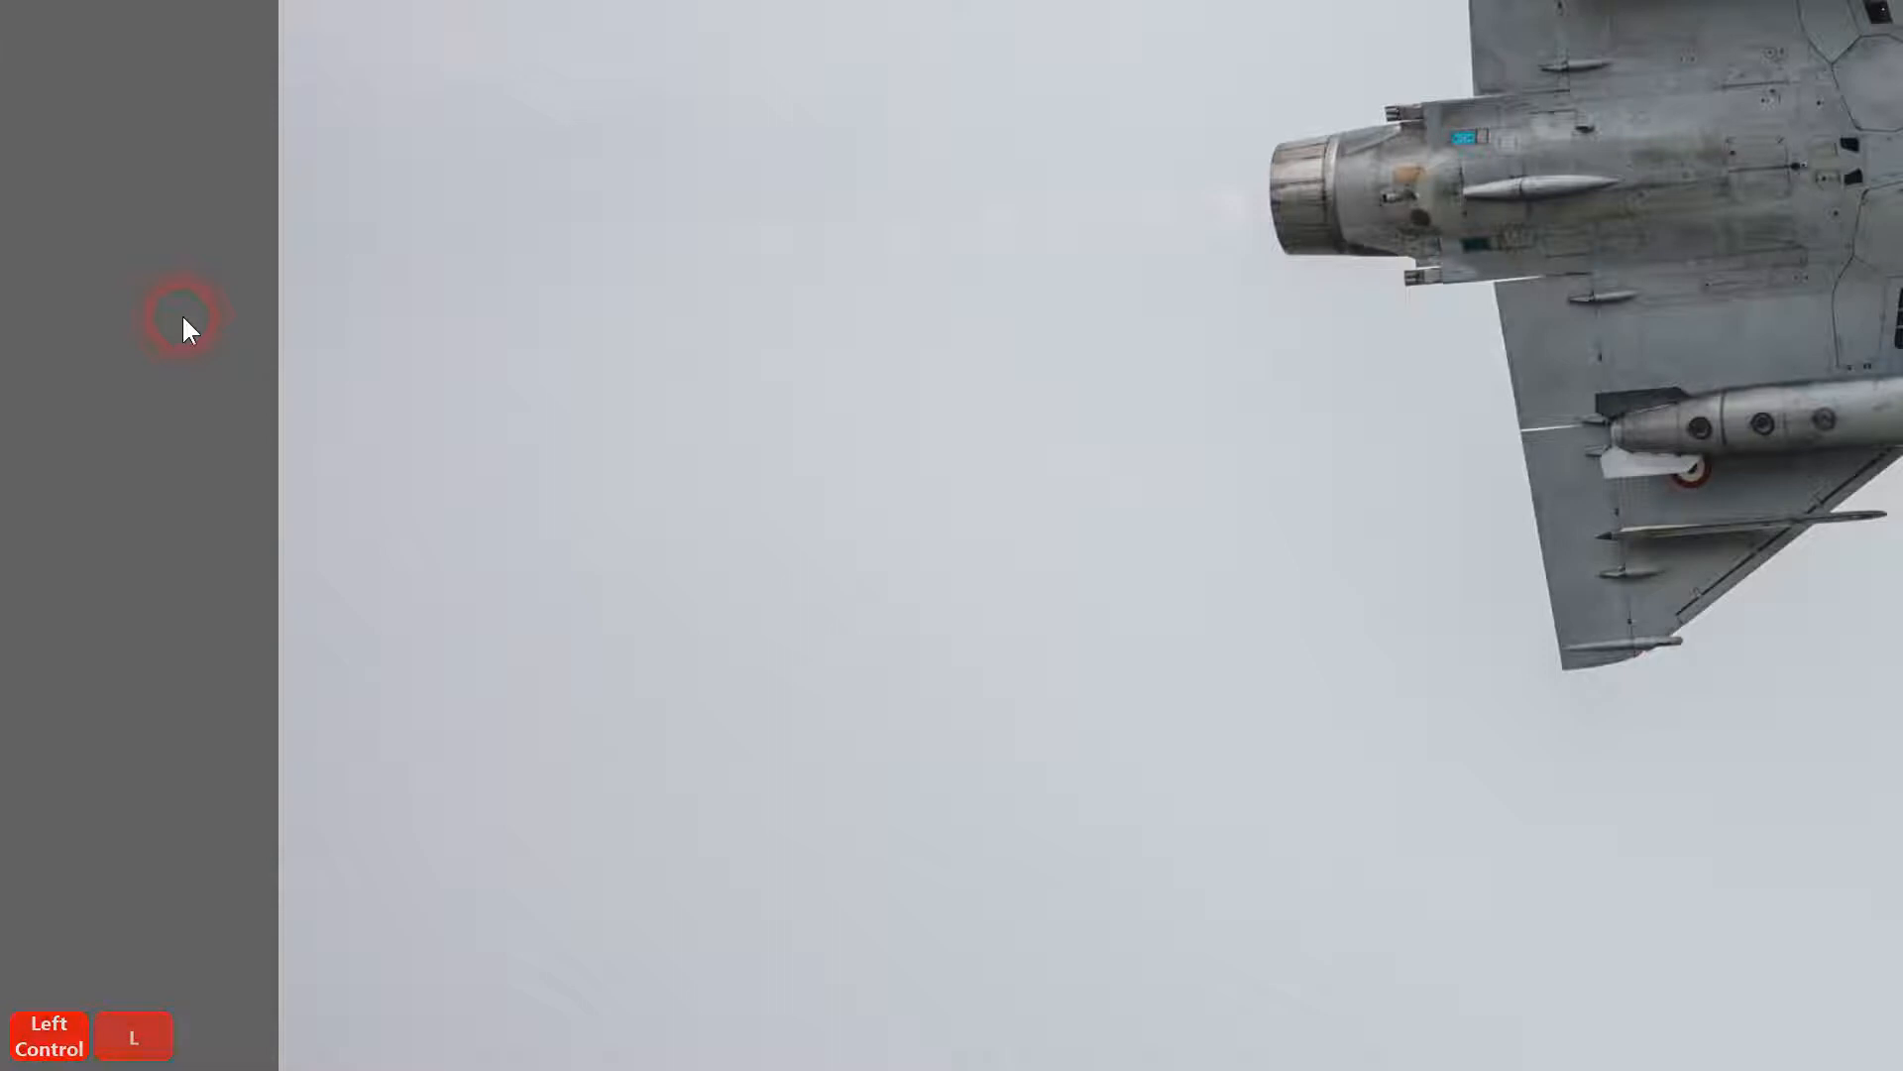
pyautogui.press('Escape')
pyautogui.click(1528, 252)
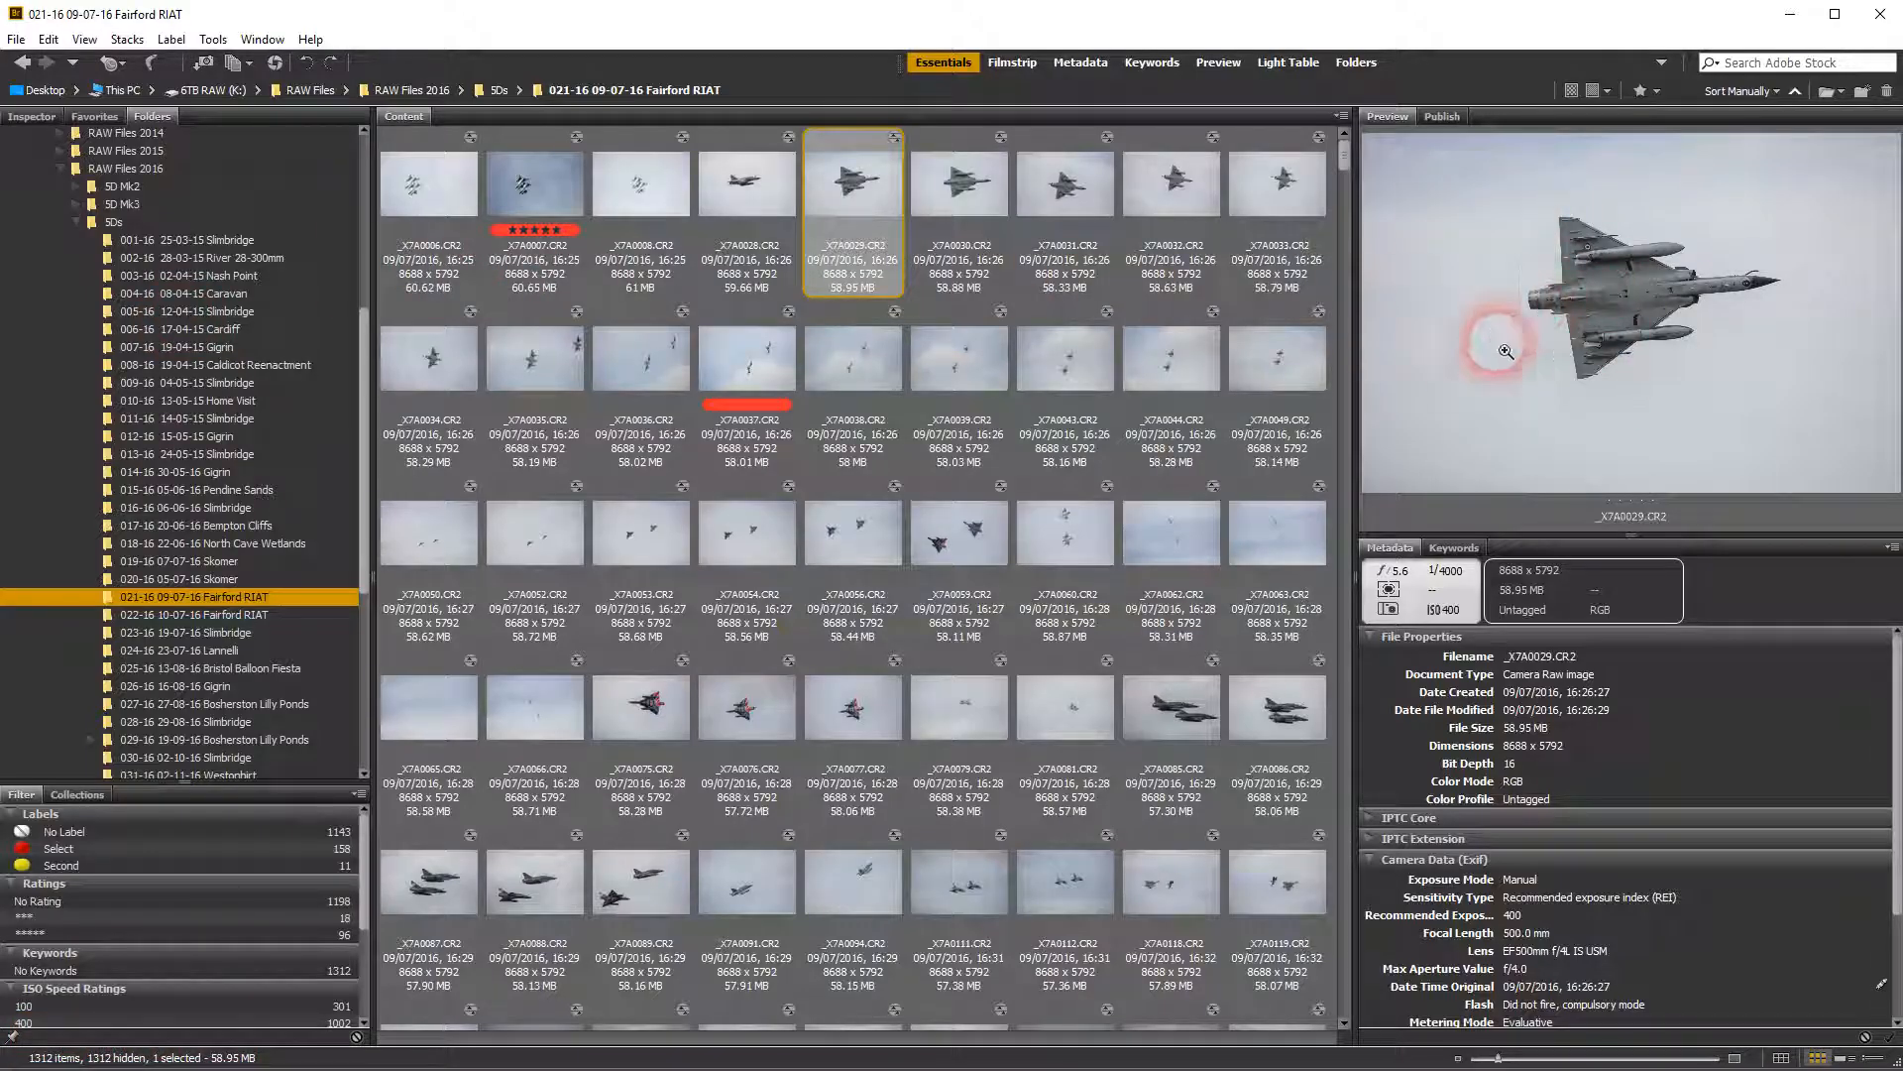
# Apply the red Select label to photo _X7A0030.CR2
pyautogui.click(978, 188)
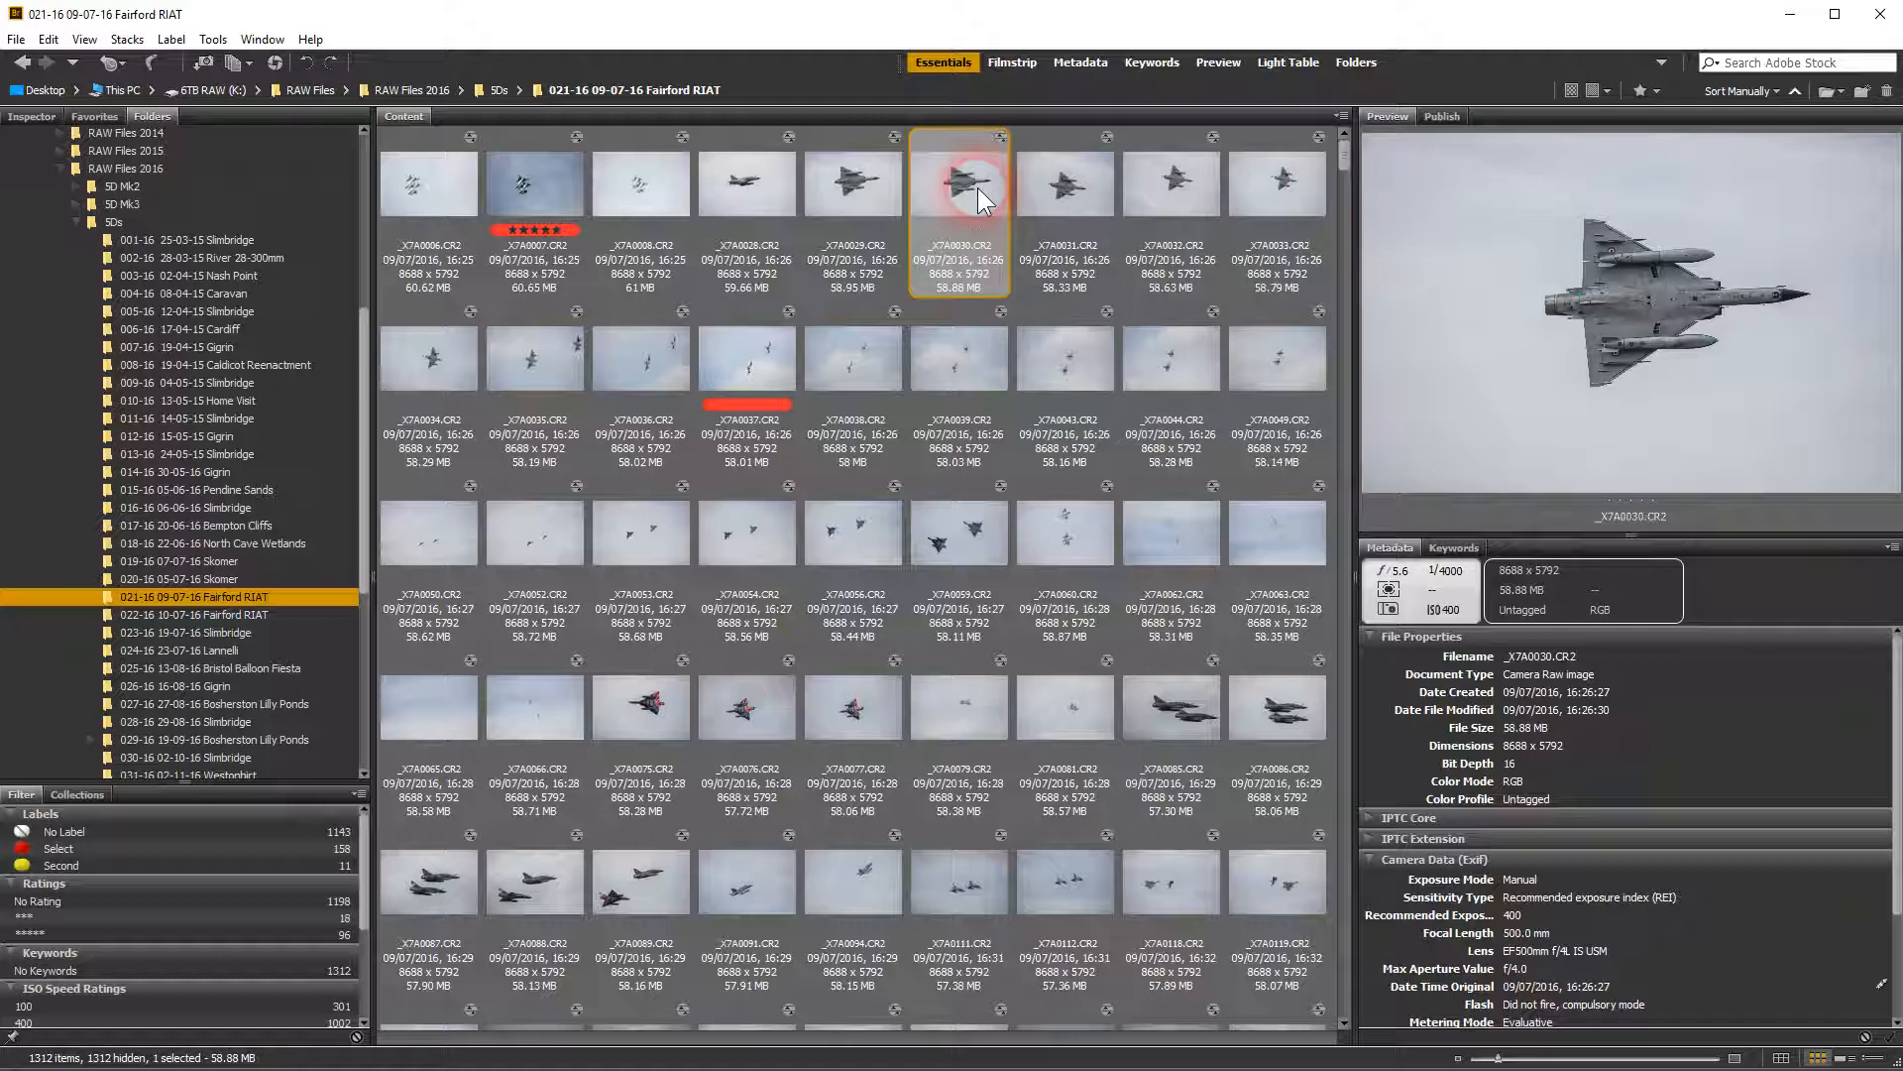
pyautogui.press('6')
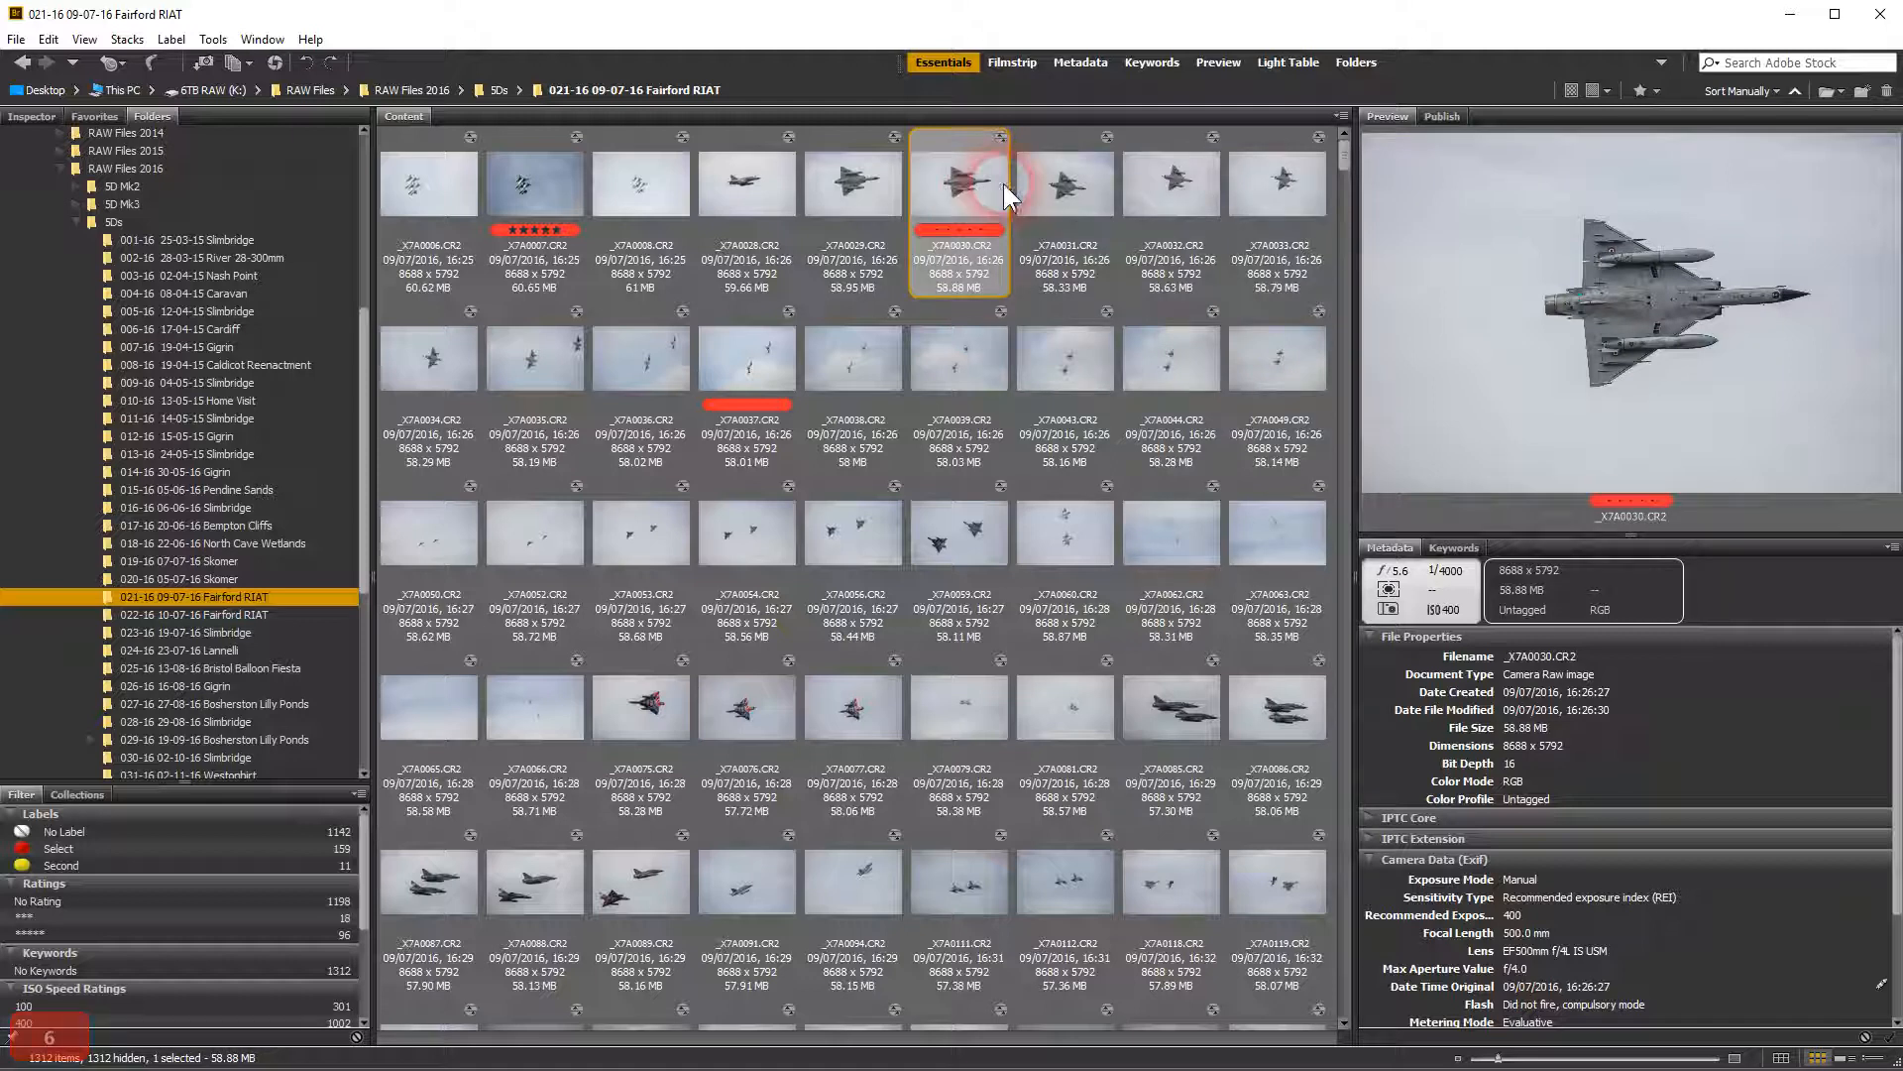
pyautogui.click(970, 232)
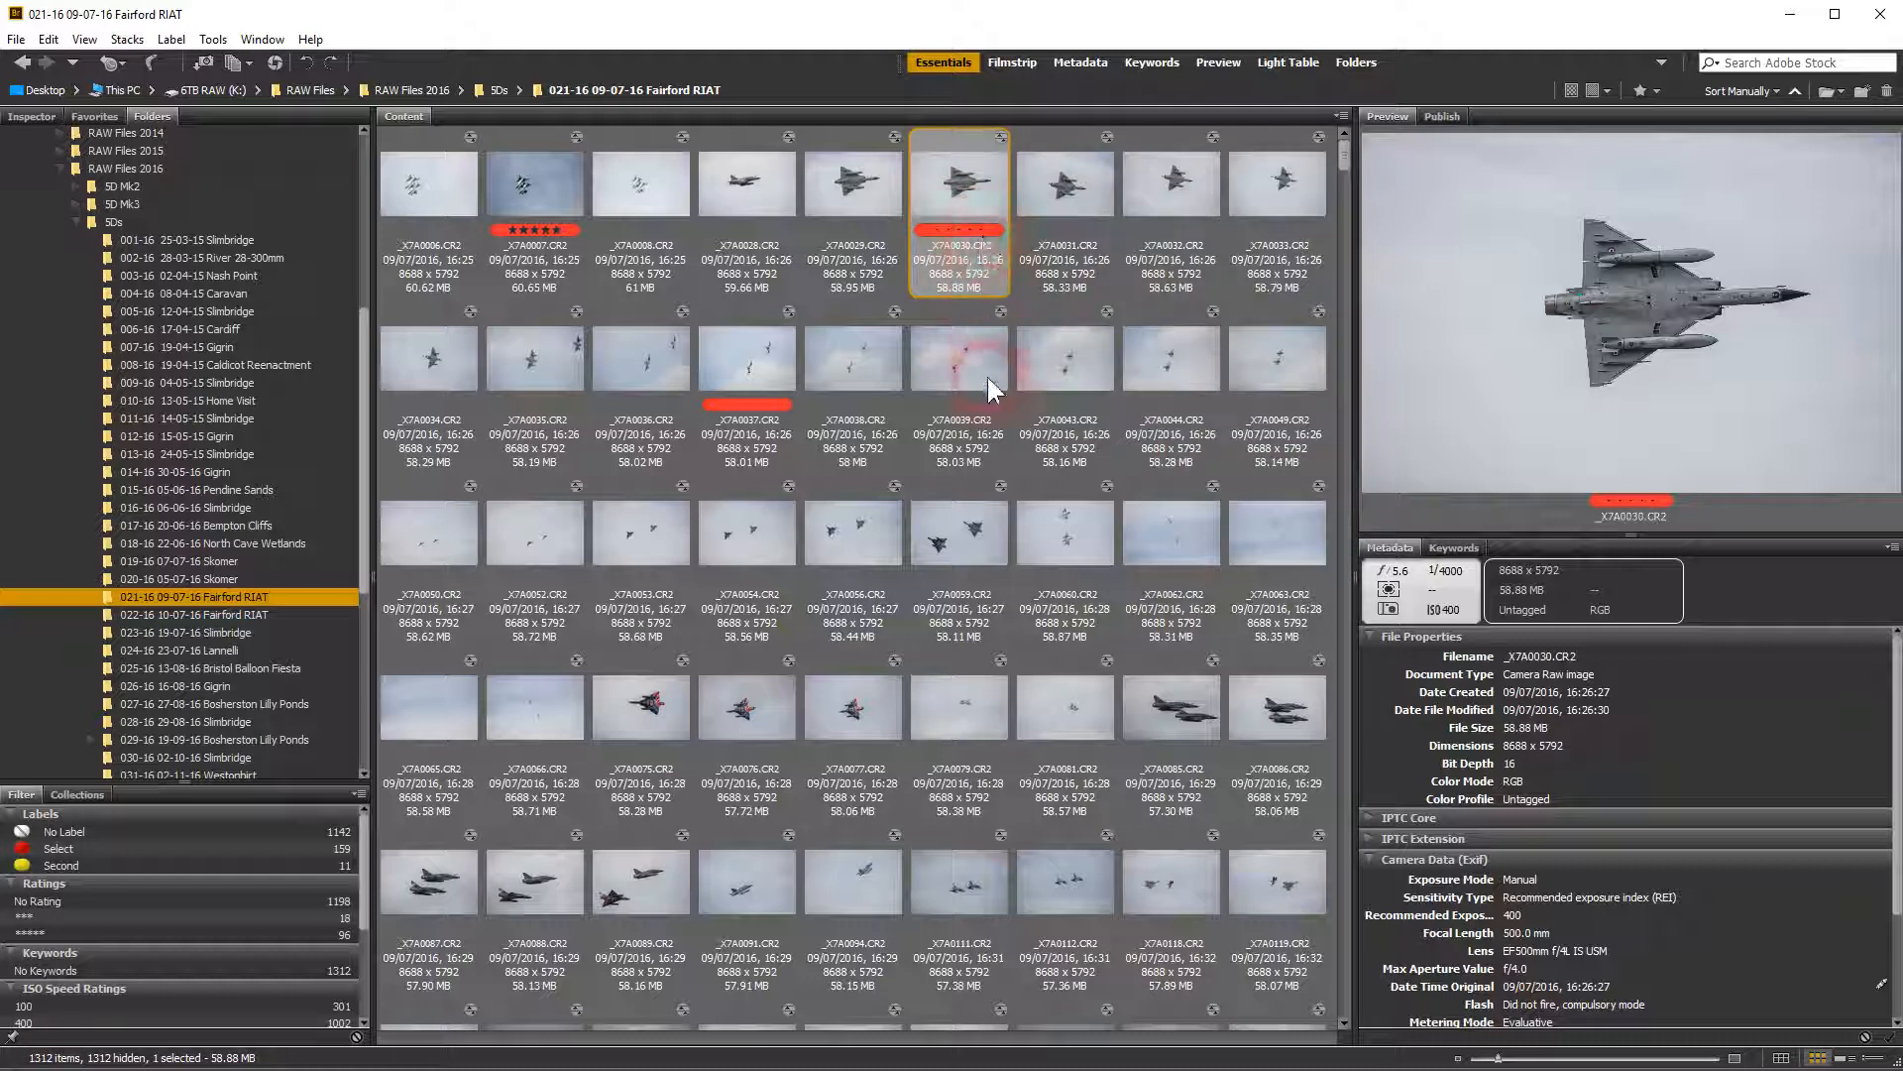
# Try the red Select label on photo _X7A0075.CR2 and remove it again
pyautogui.click(957, 526)
pyautogui.click(656, 700)
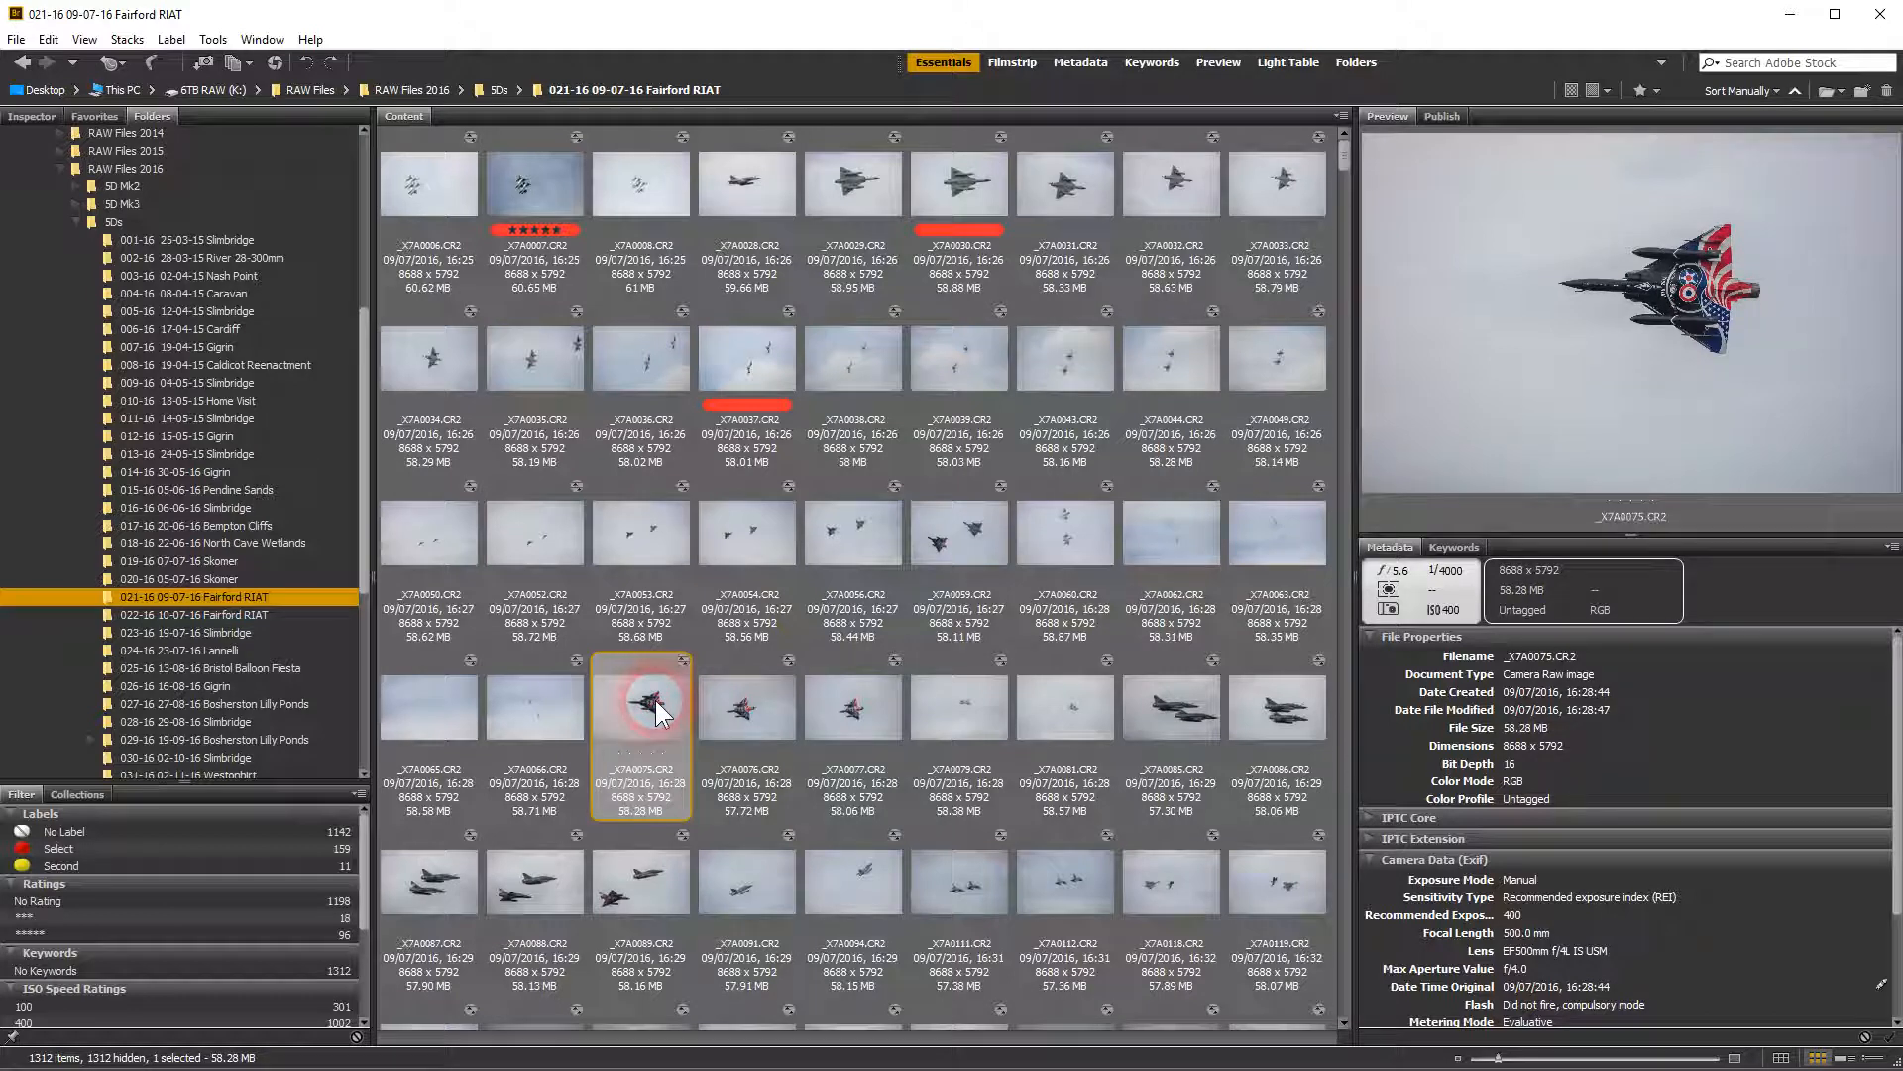
pyautogui.press('6')
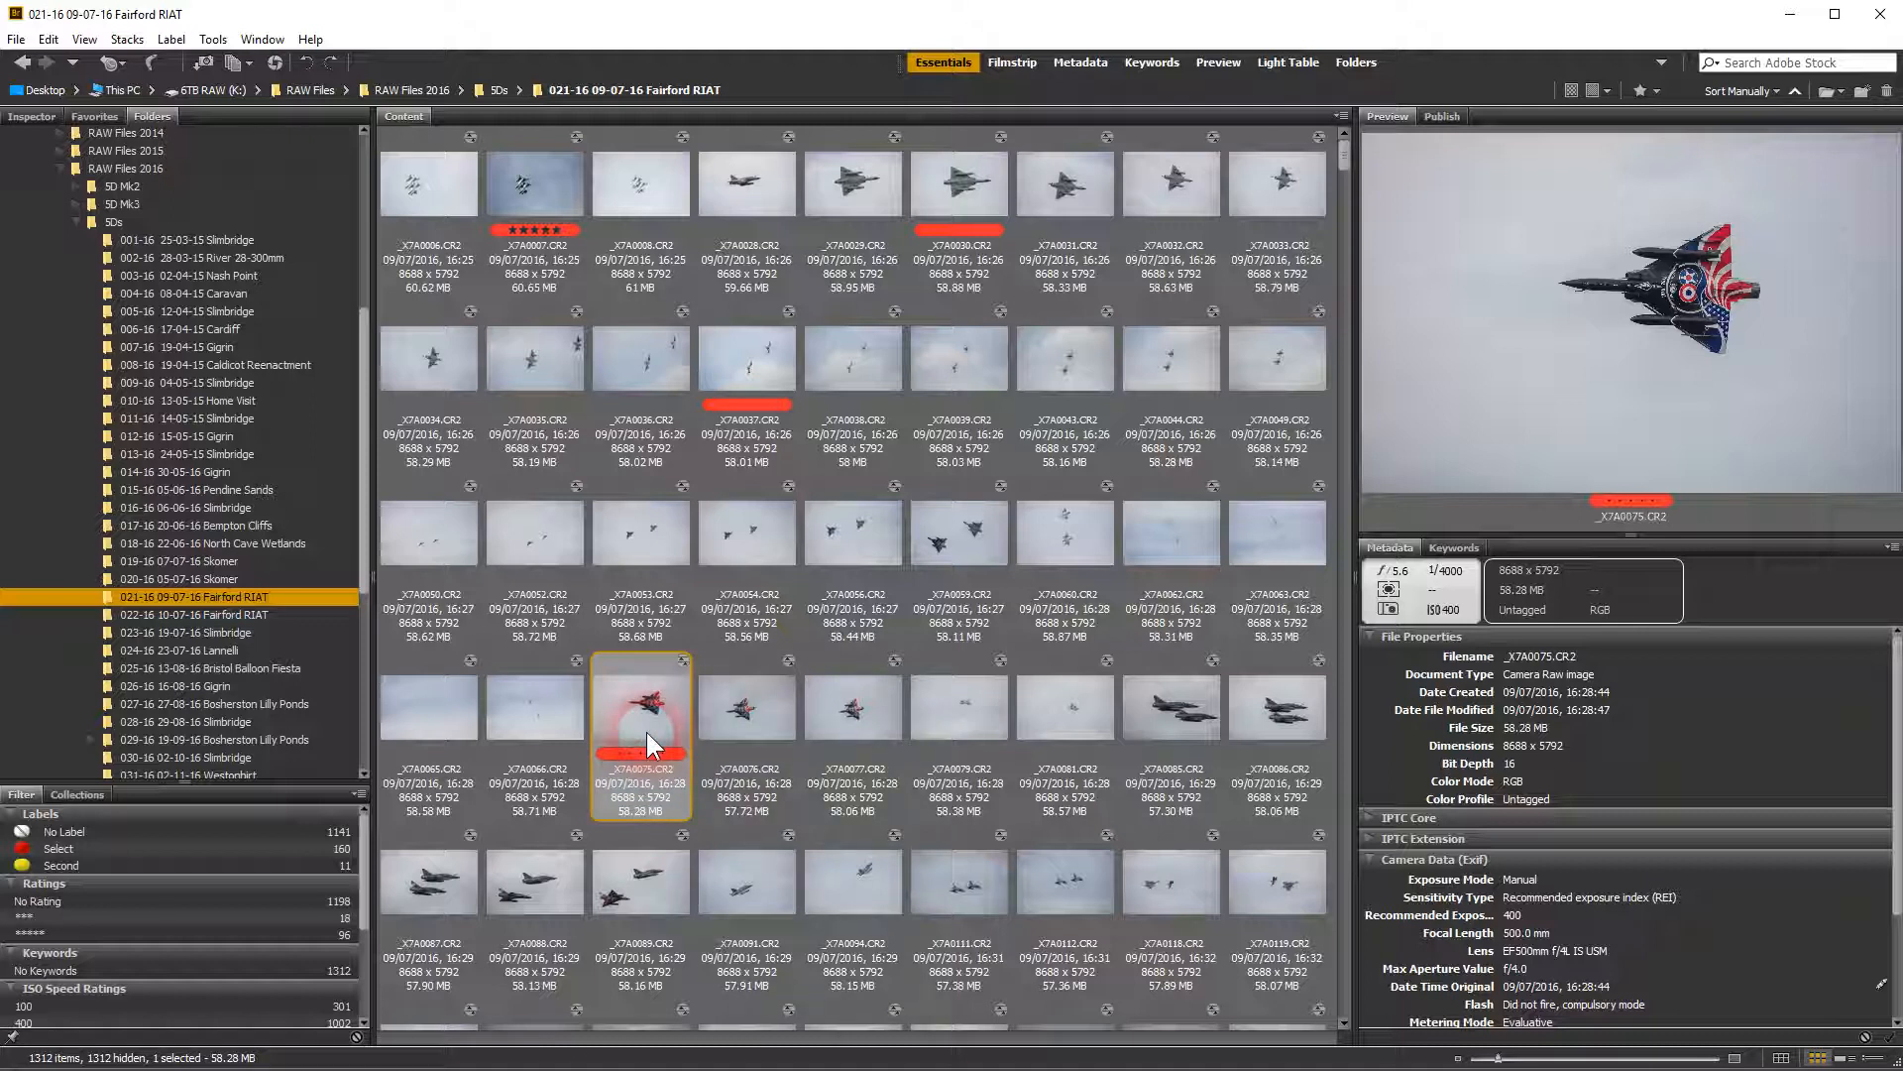
pyautogui.press('6')
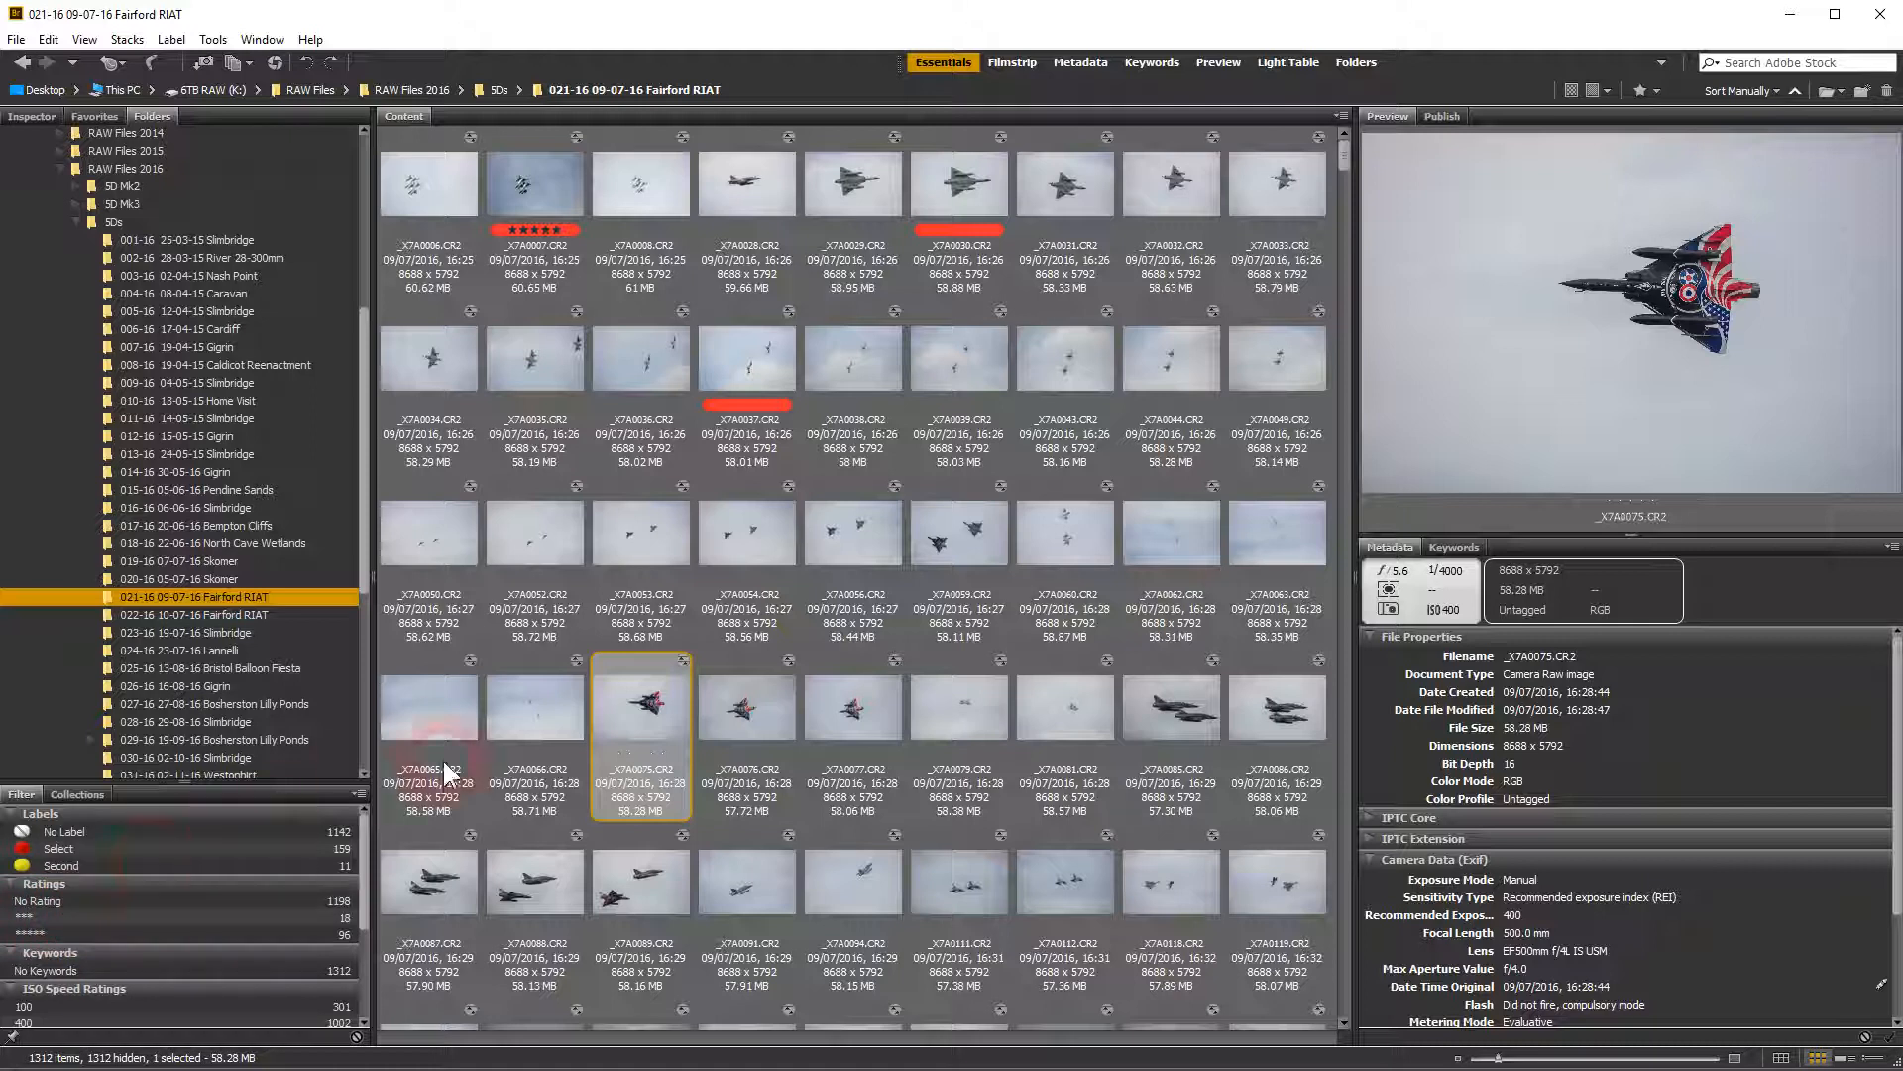
# Try increasing star ratings from one up to five on photo _X7A0075.CR2, and clear the rating
pyautogui.click(652, 711)
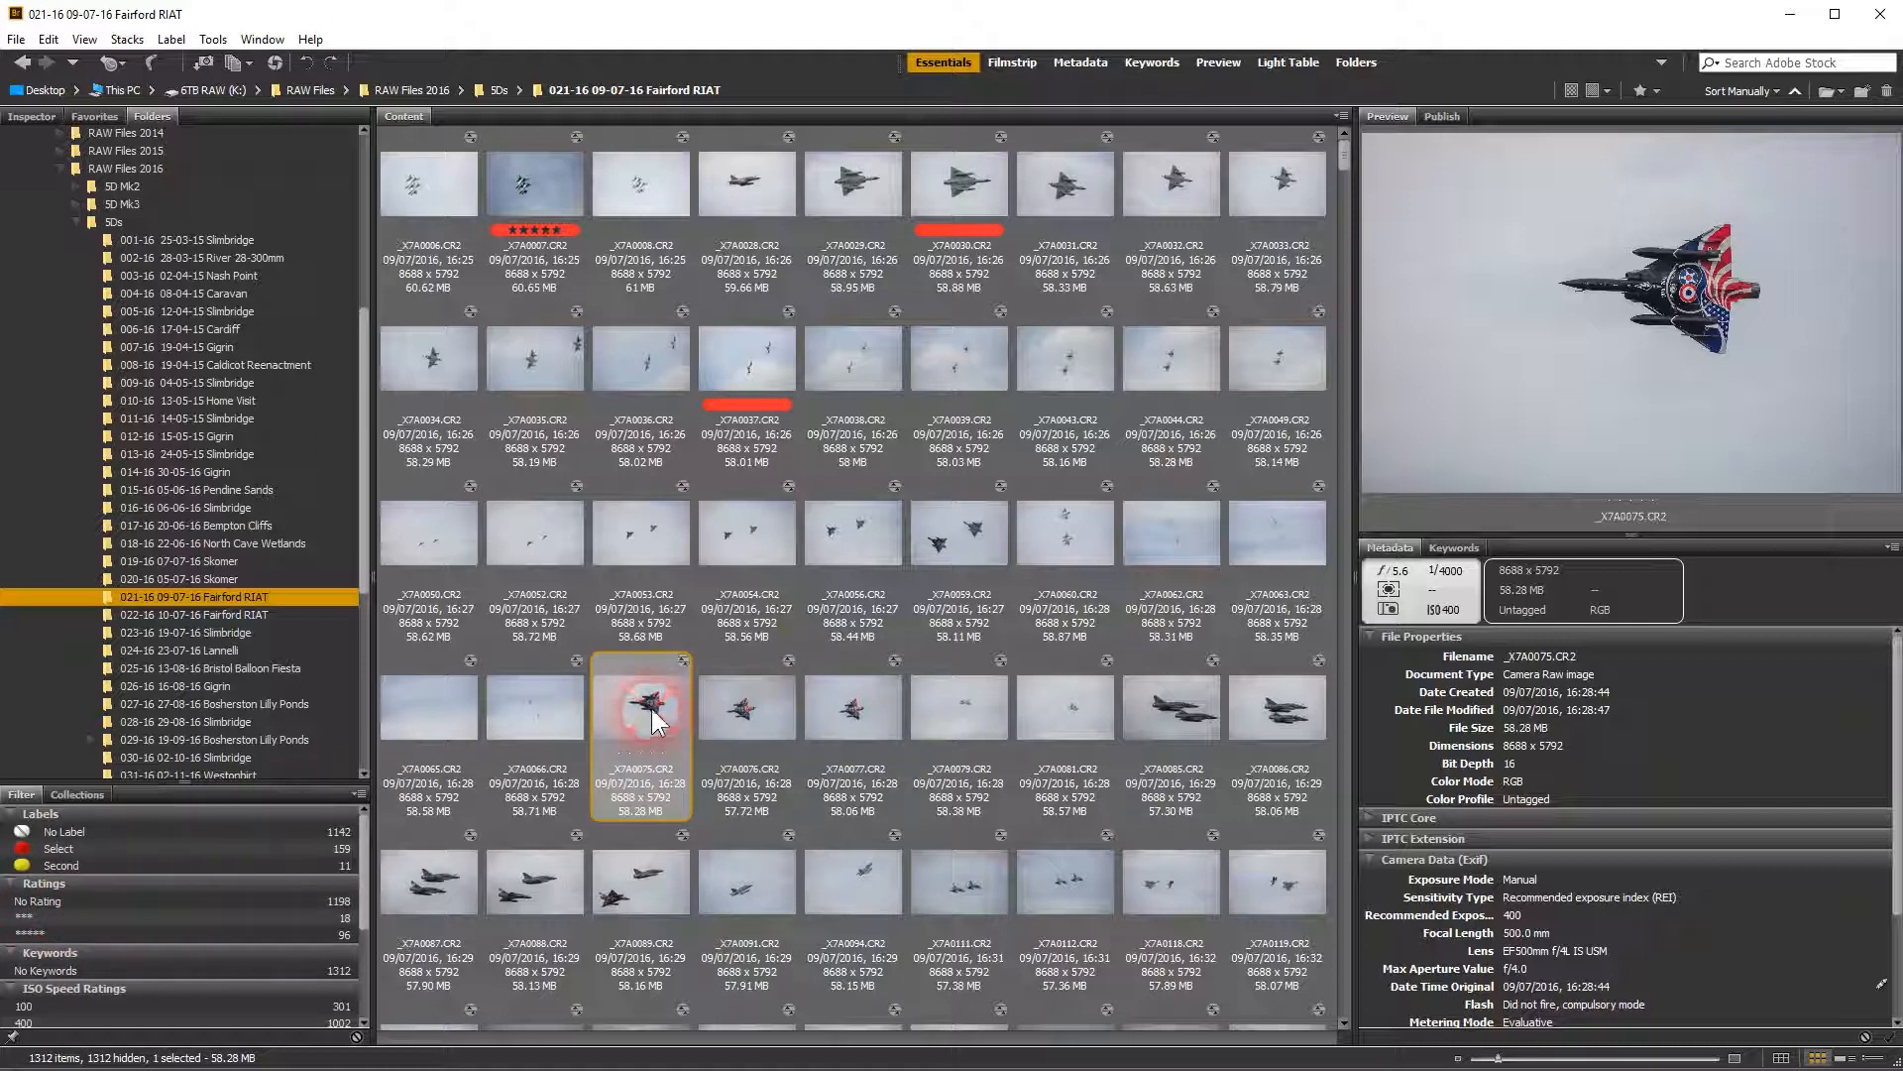
pyautogui.hotkey('ctrl', '1')
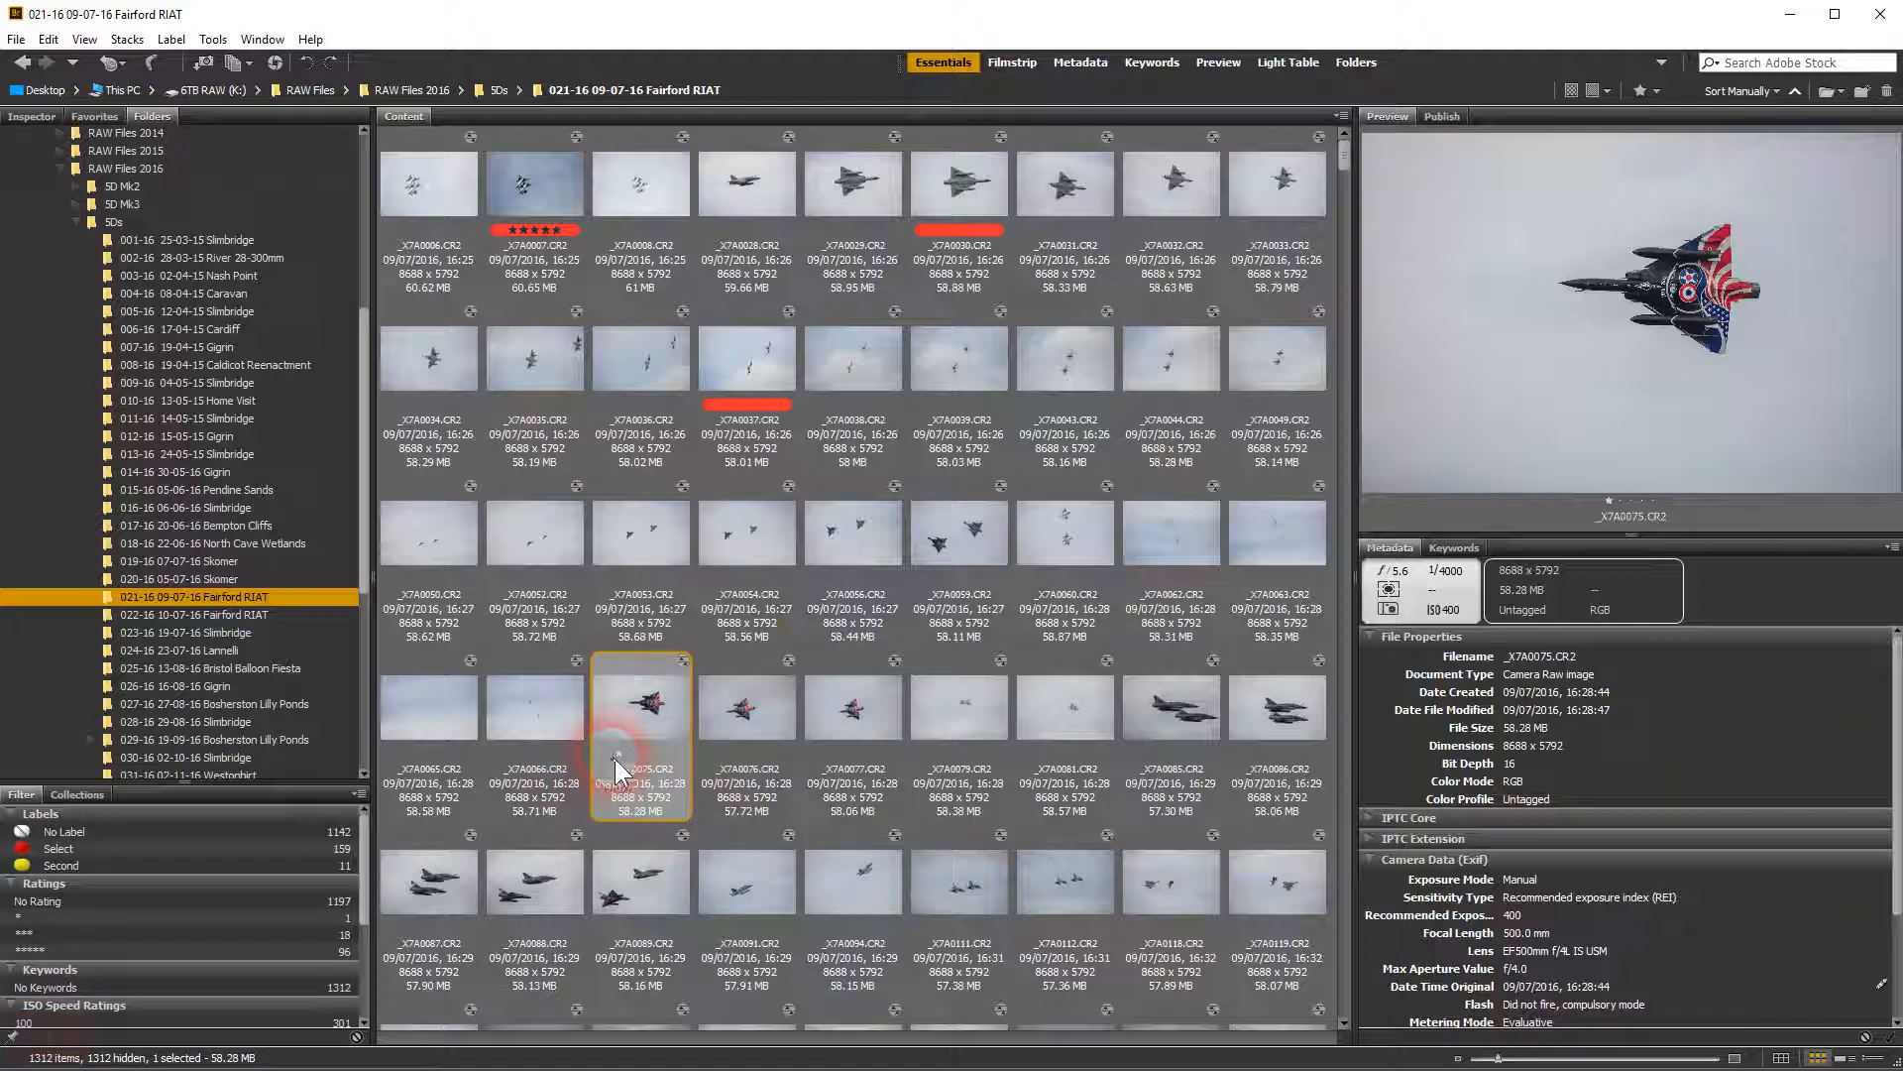
pyautogui.hotkey('ctrl', '2')
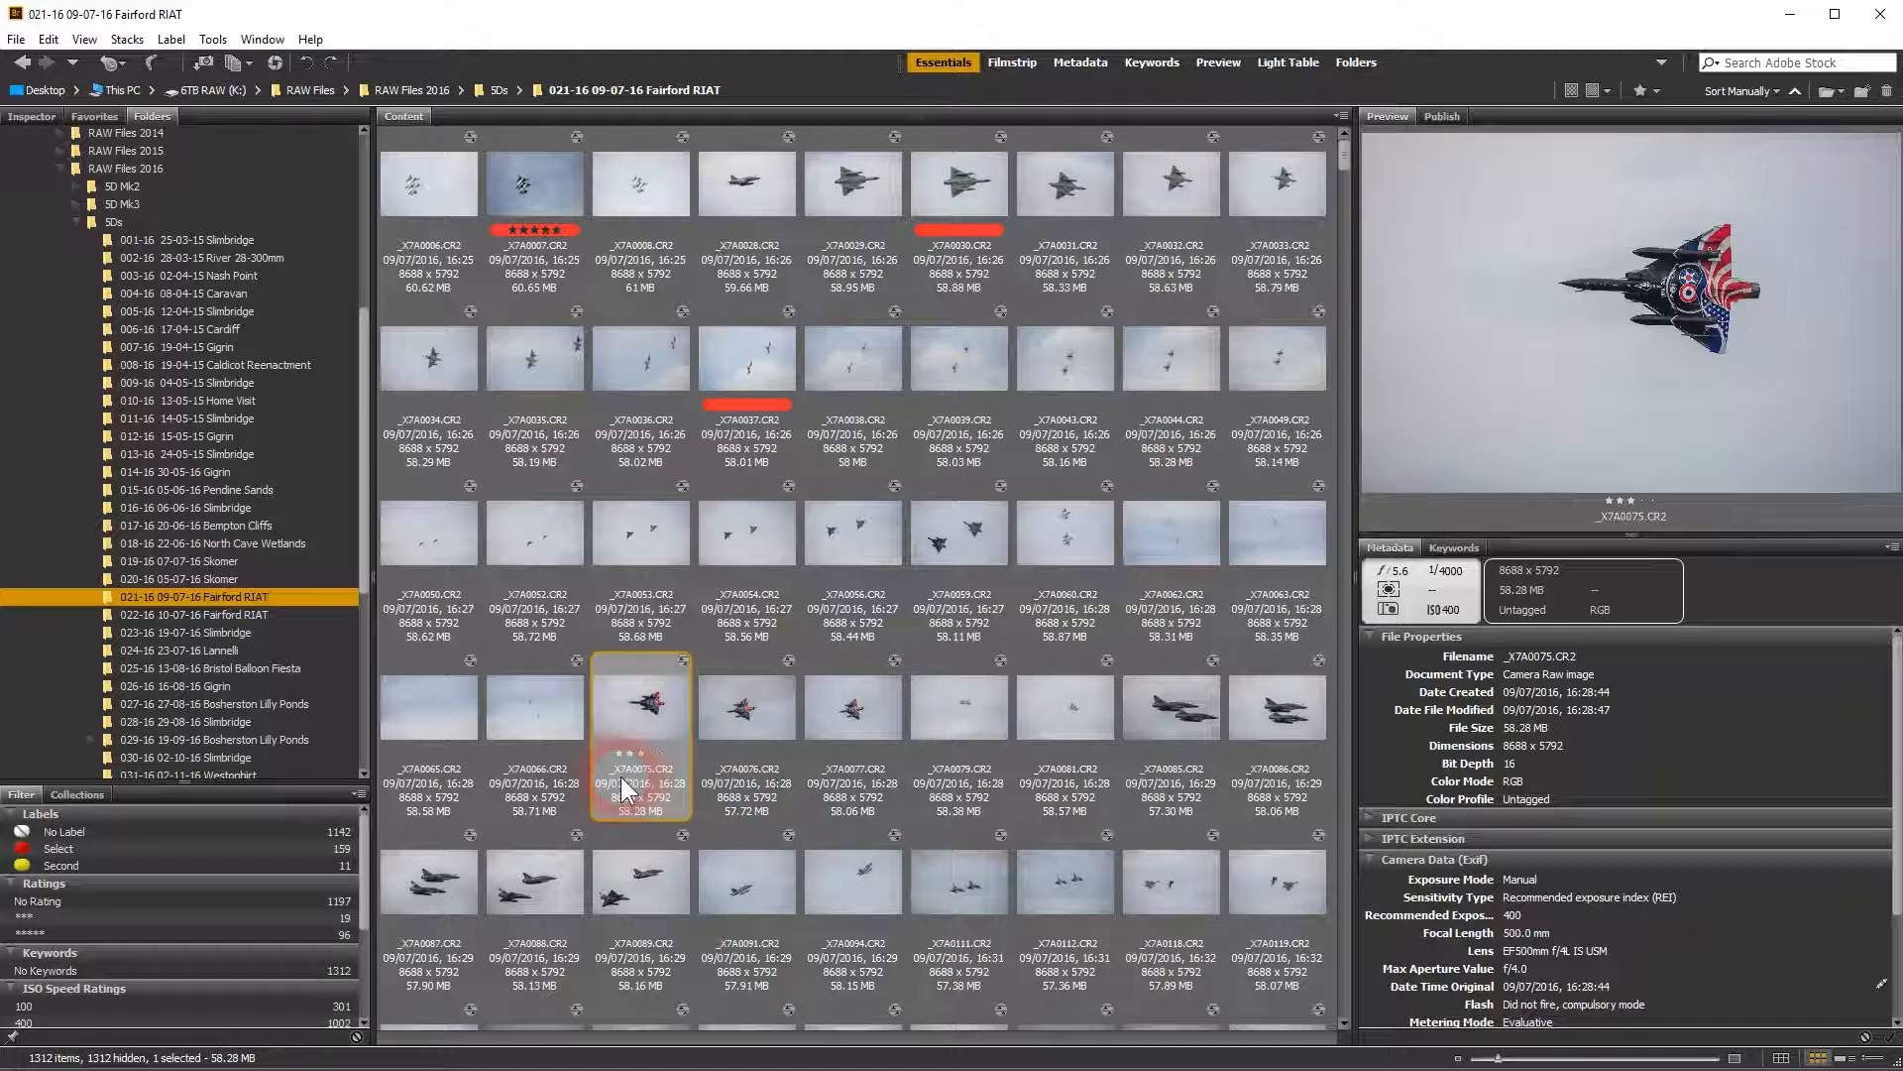
pyautogui.hotkey('ctrl', '4')
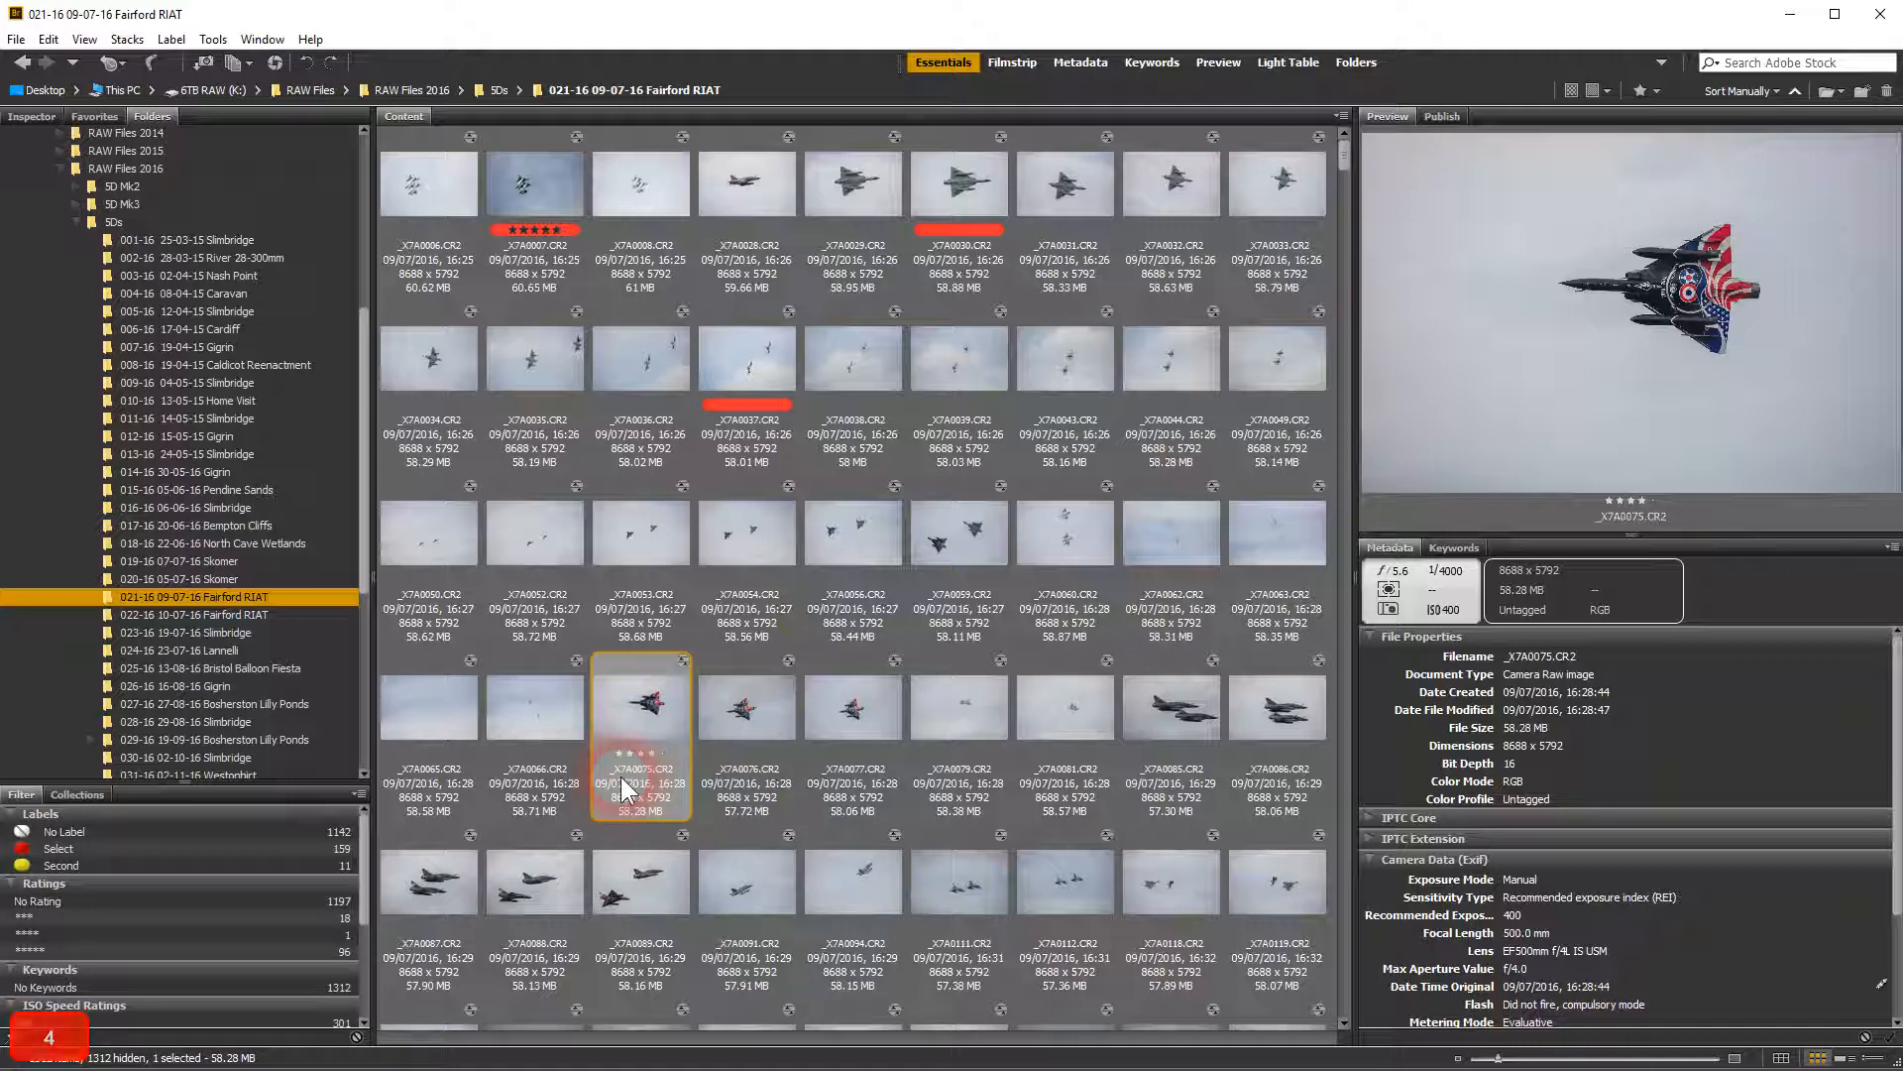
pyautogui.hotkey('ctrl', '5')
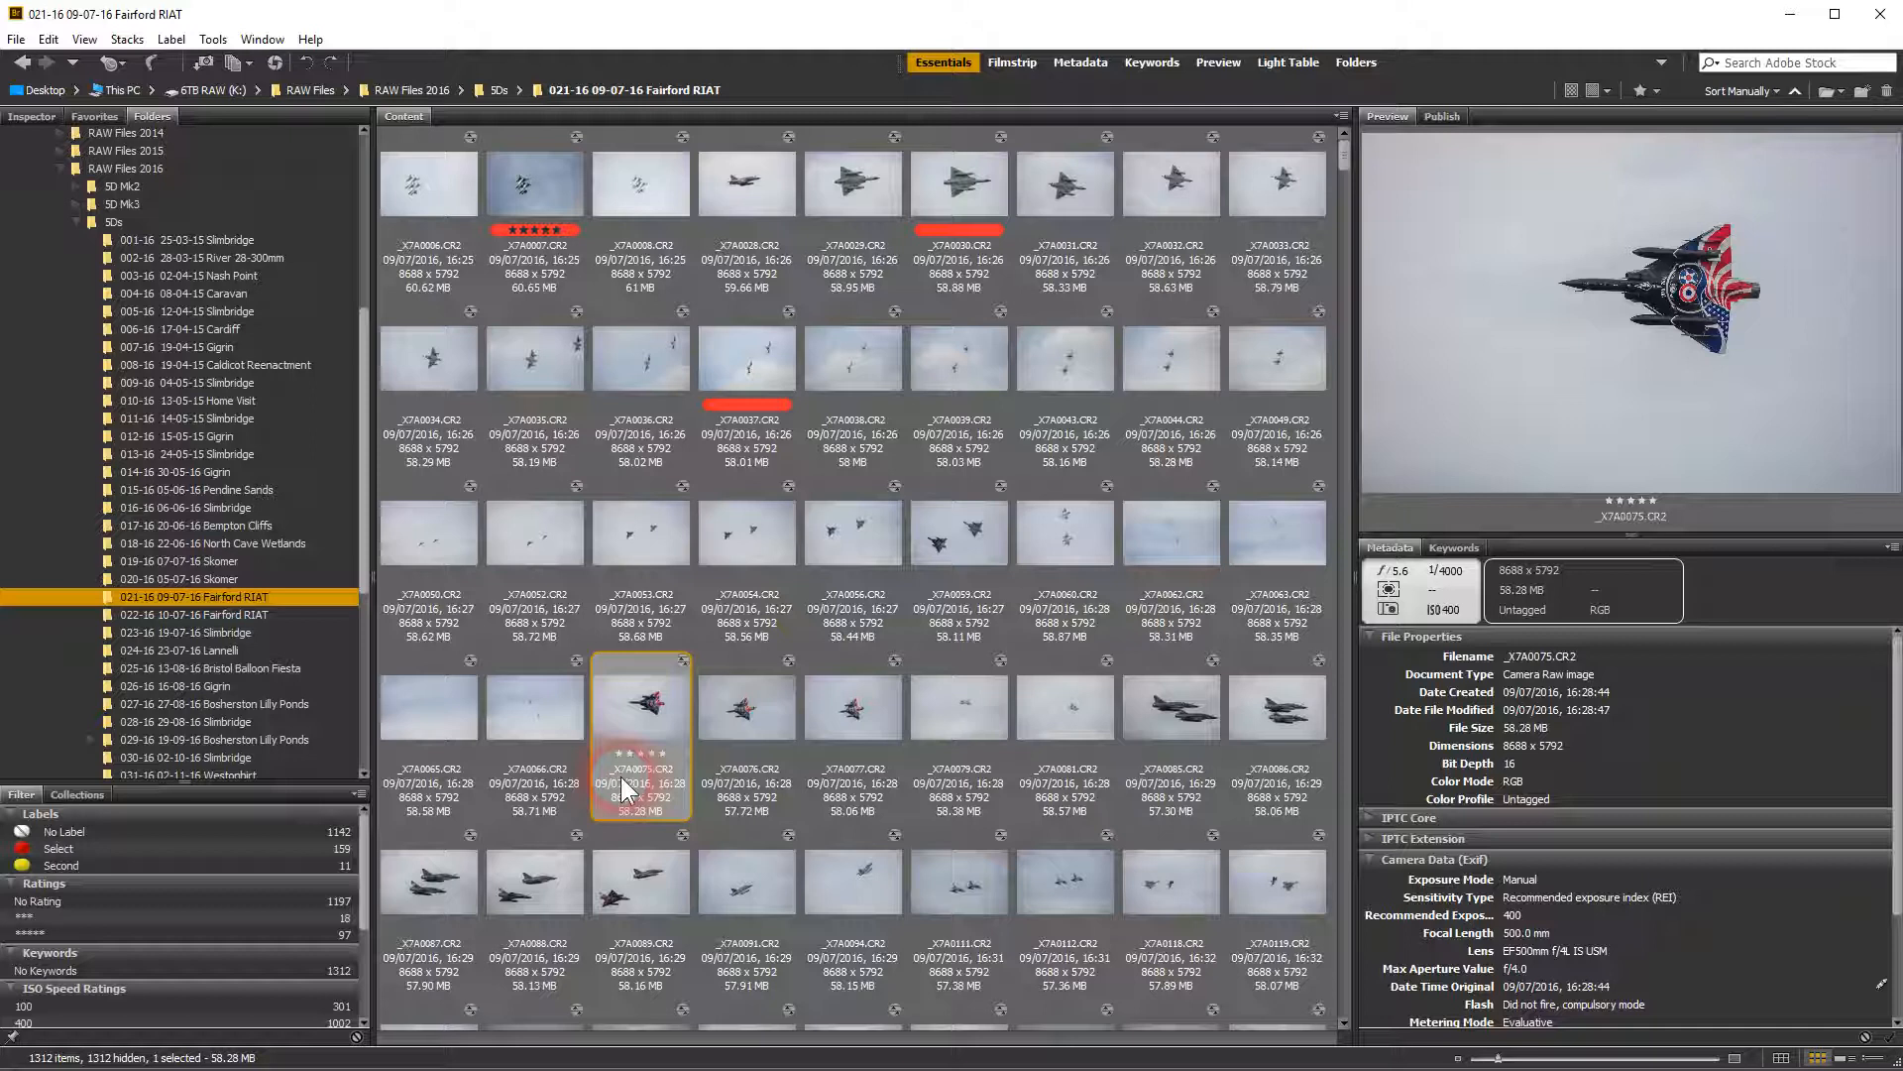
pyautogui.hotkey('ctrl', '0')
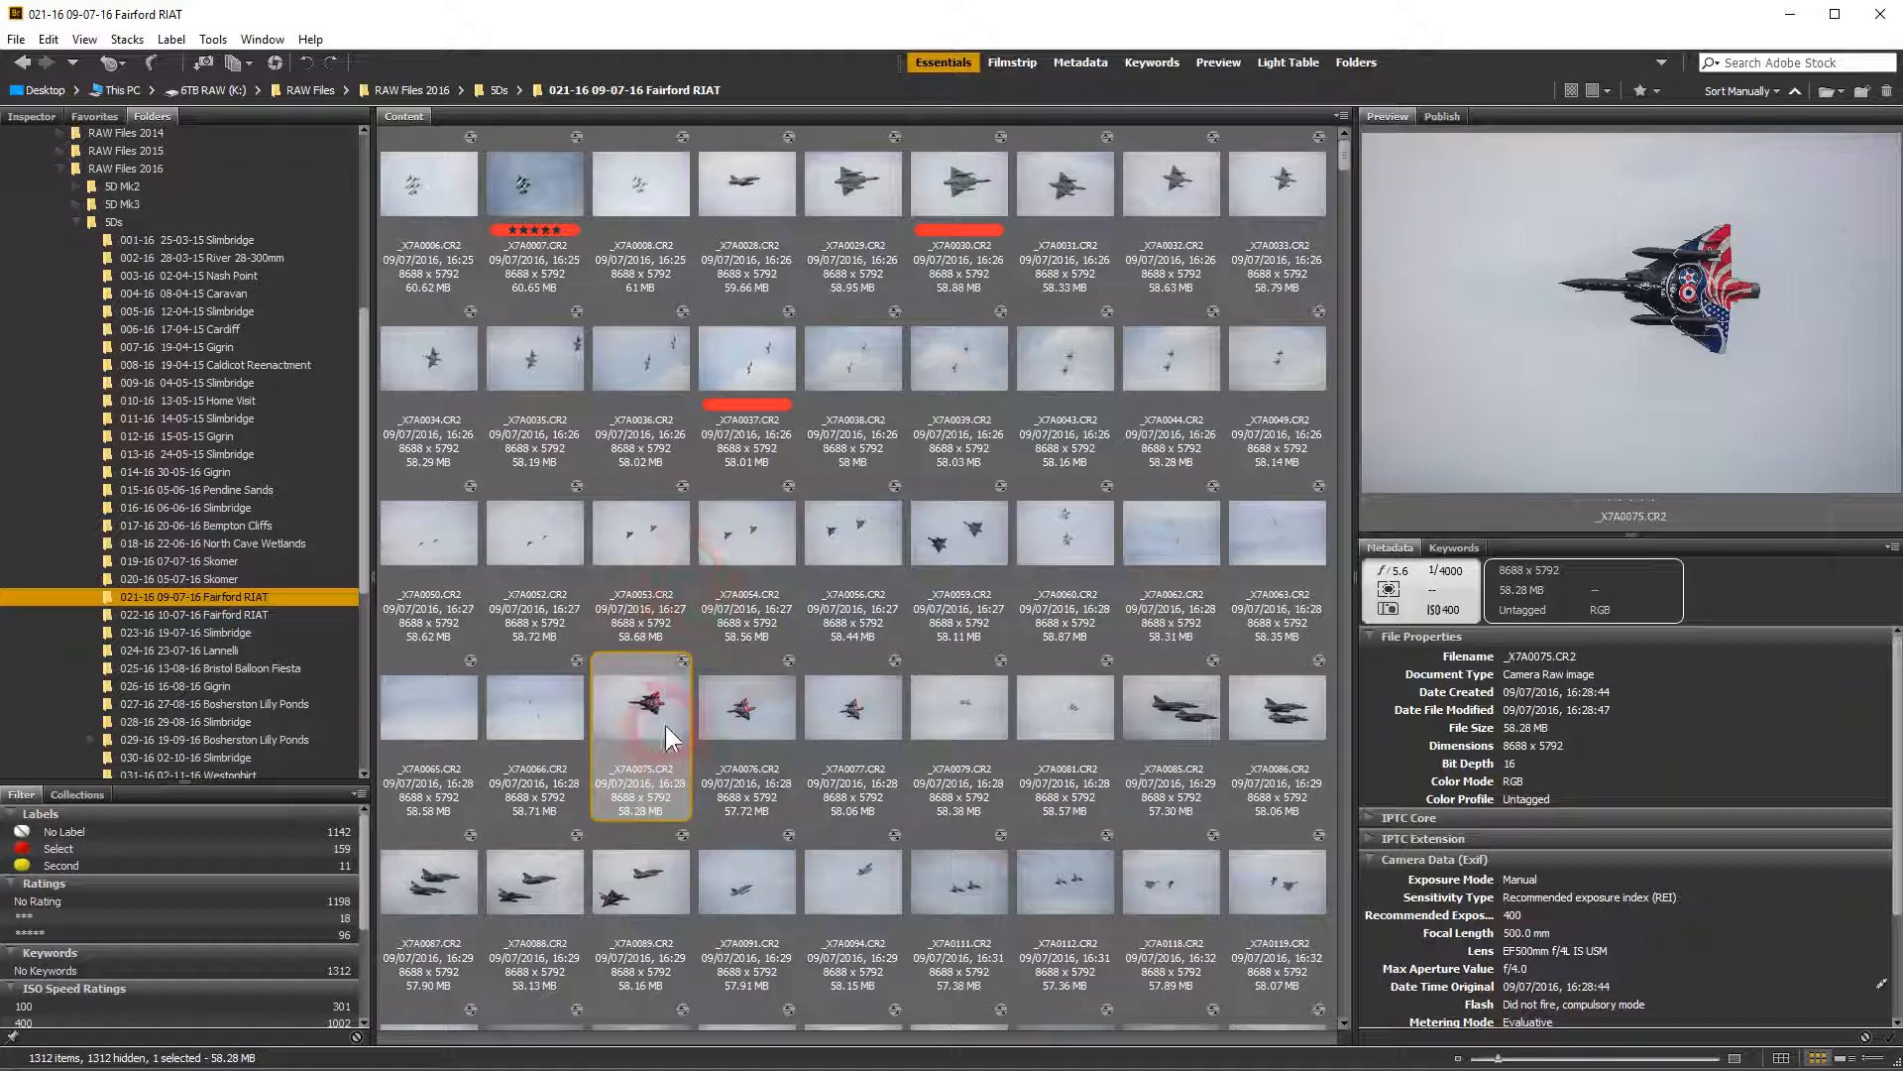
pyautogui.click(1345, 974)
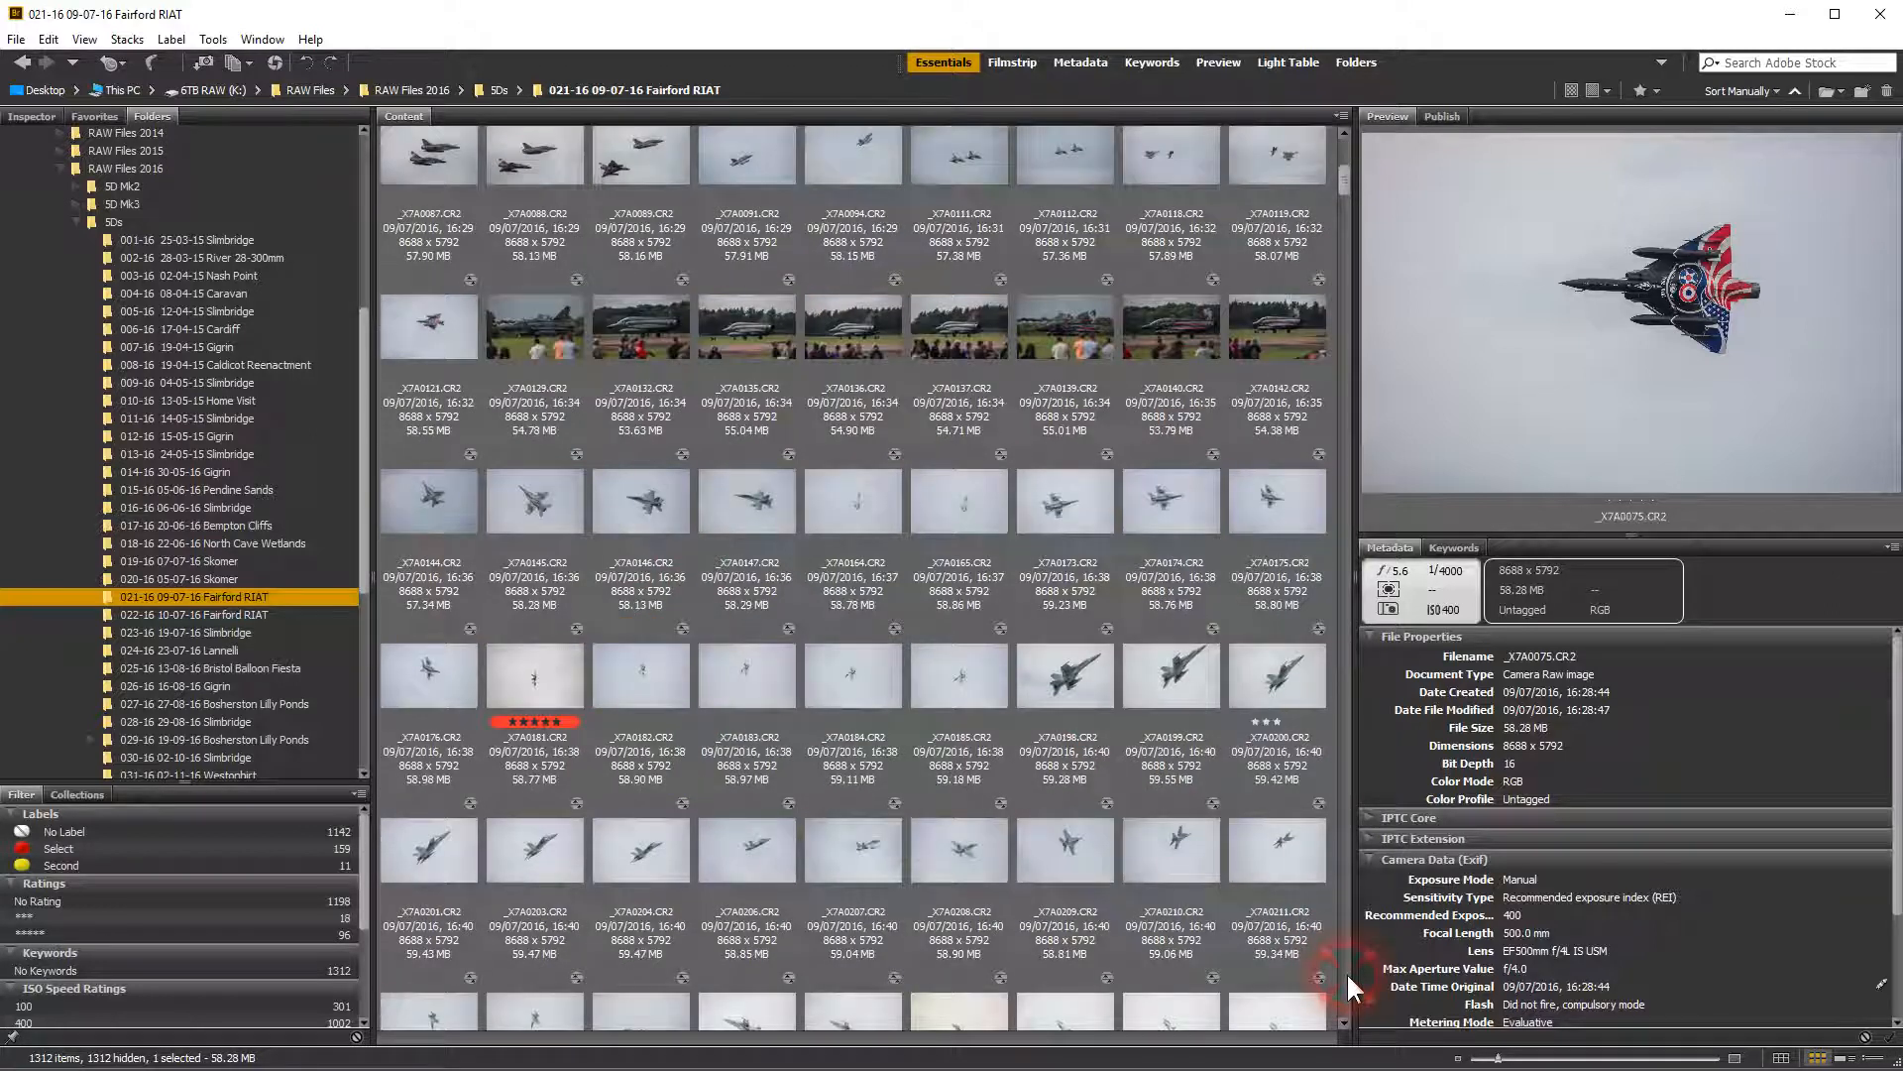
pyautogui.click(1346, 974)
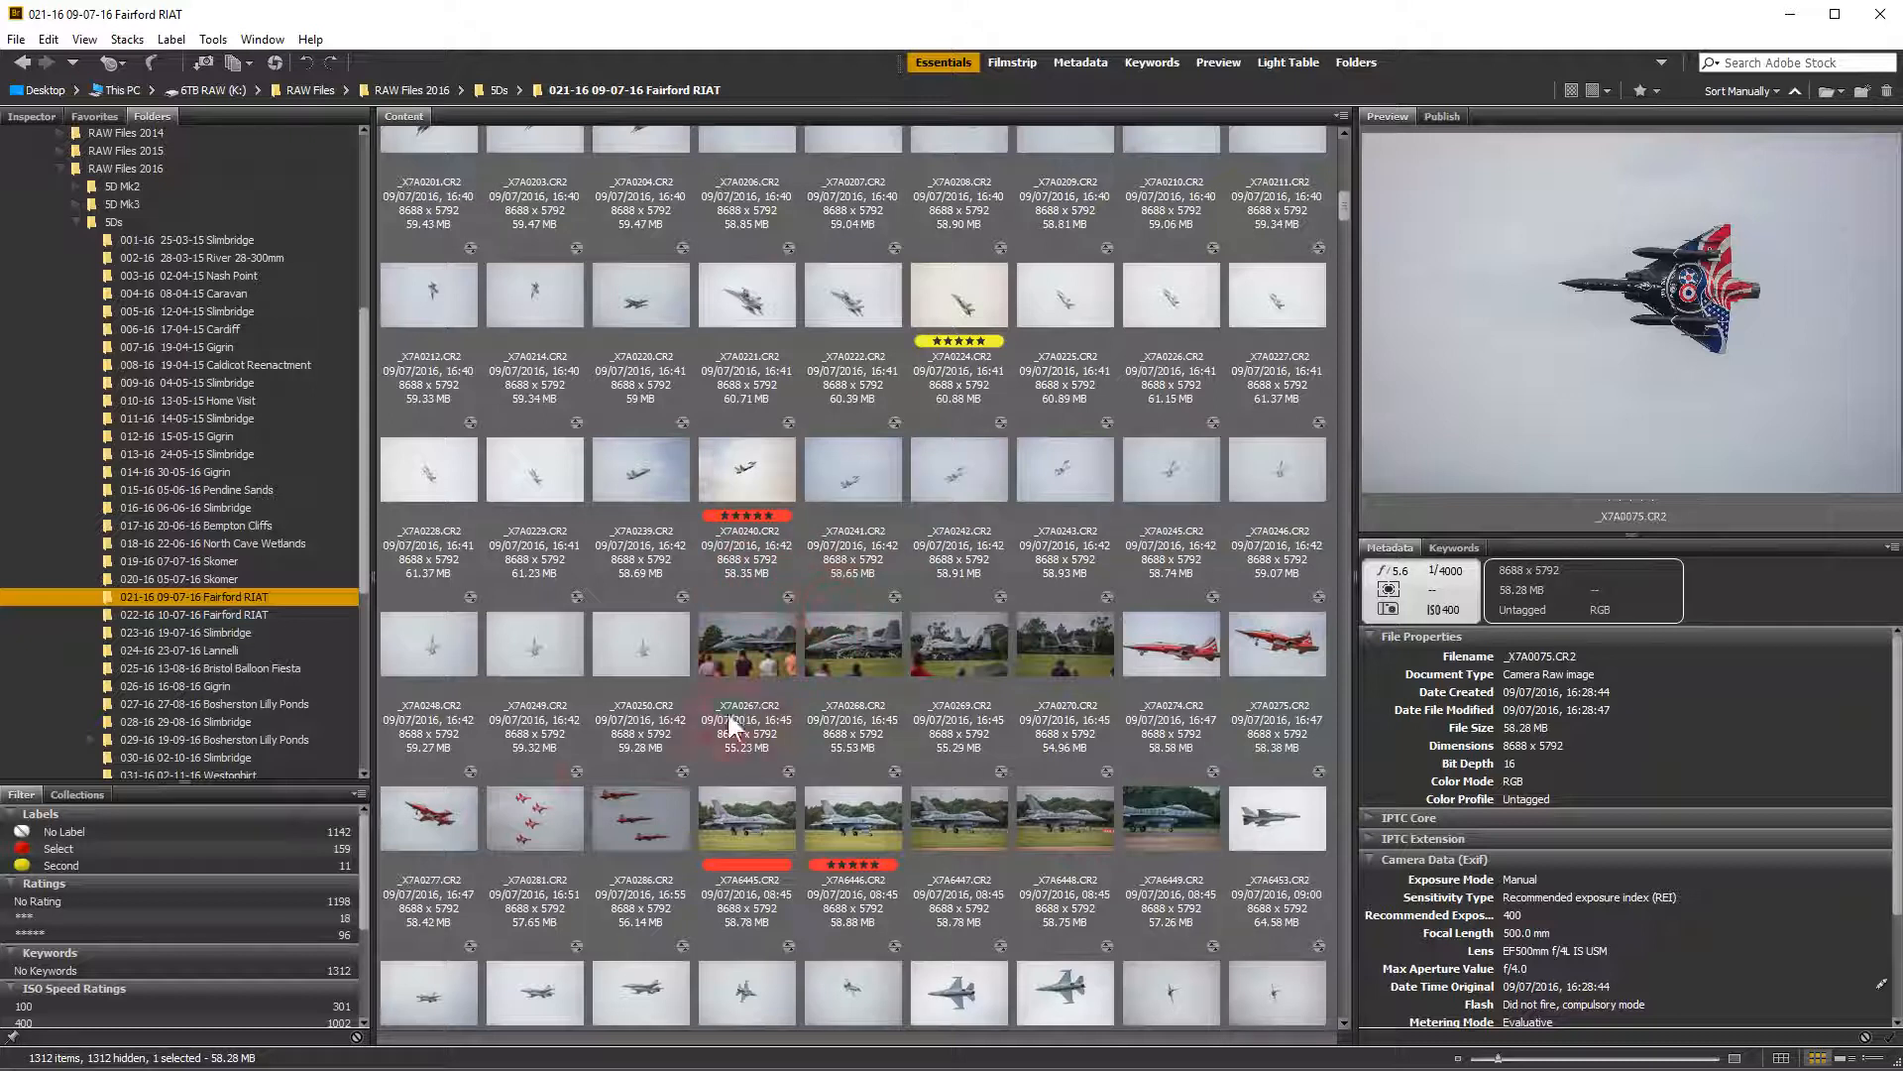
pyautogui.click(143, 843)
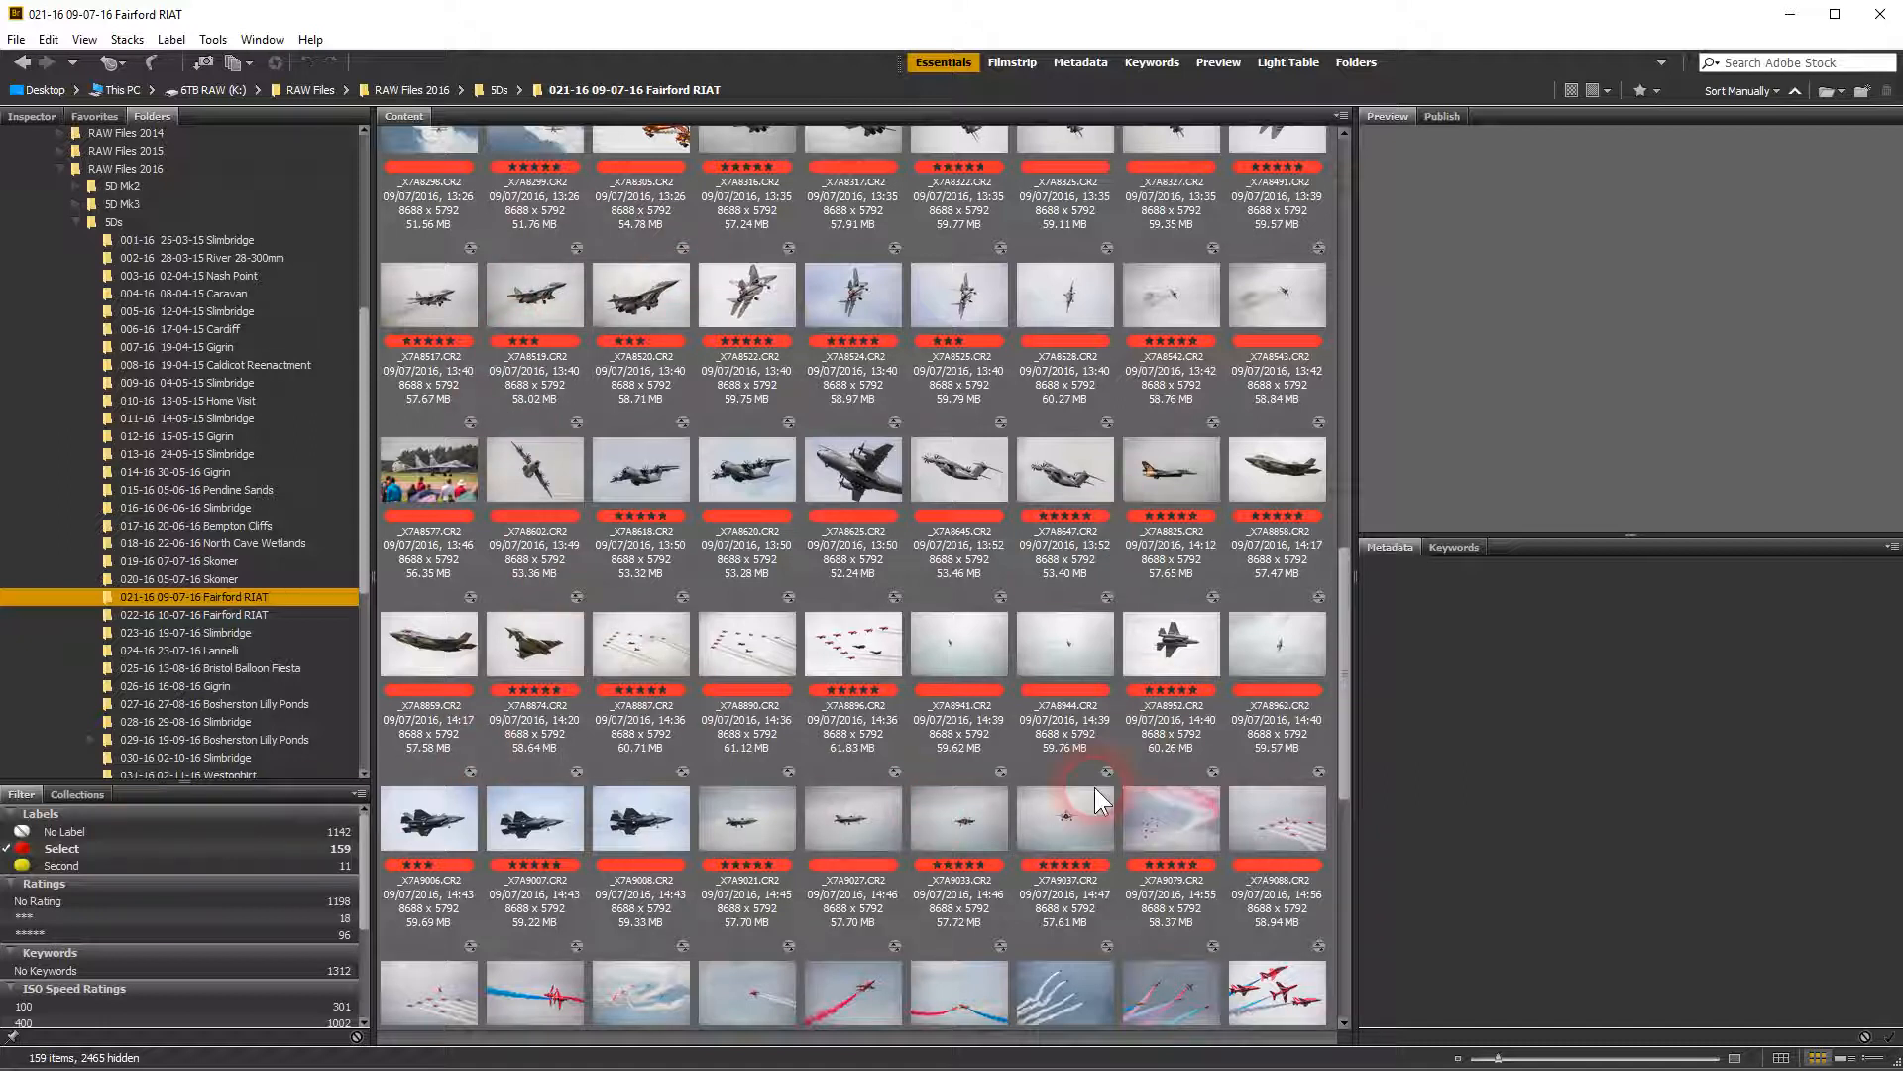
pyautogui.click(211, 615)
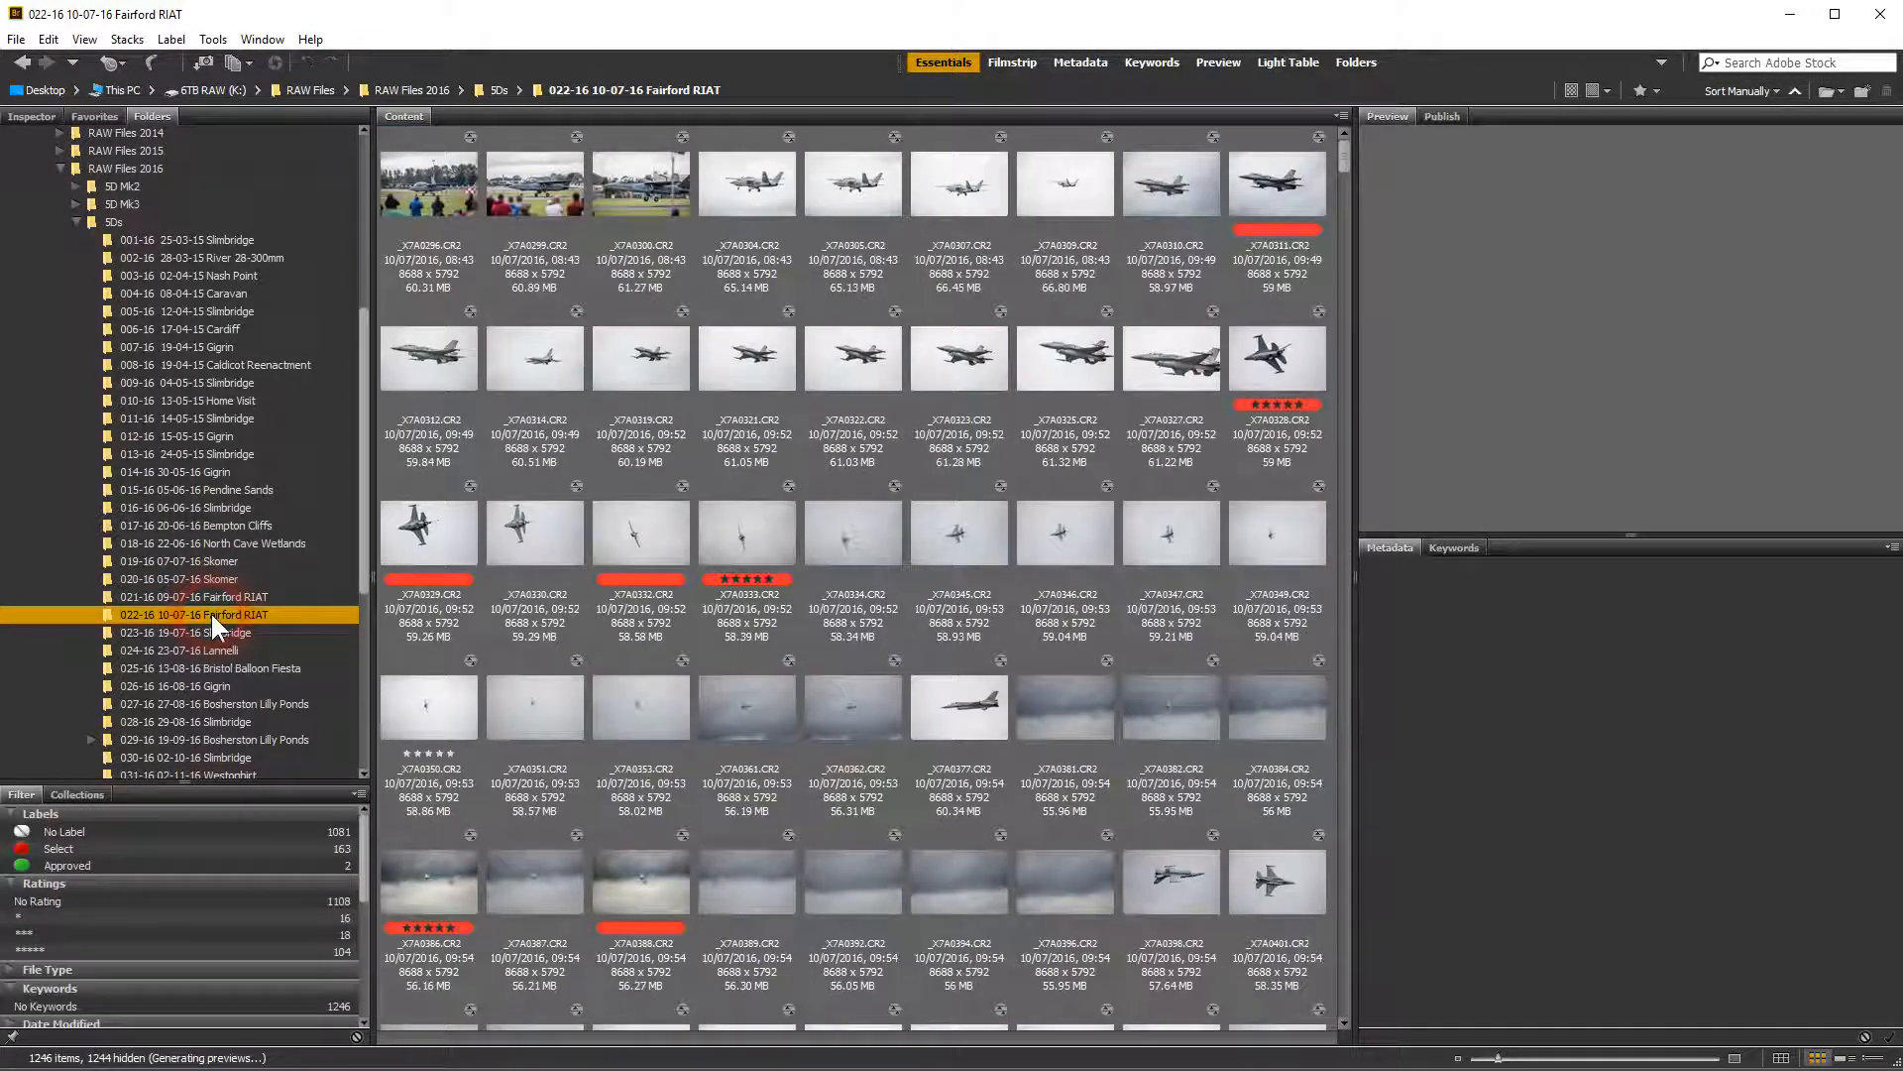
pyautogui.click(55, 847)
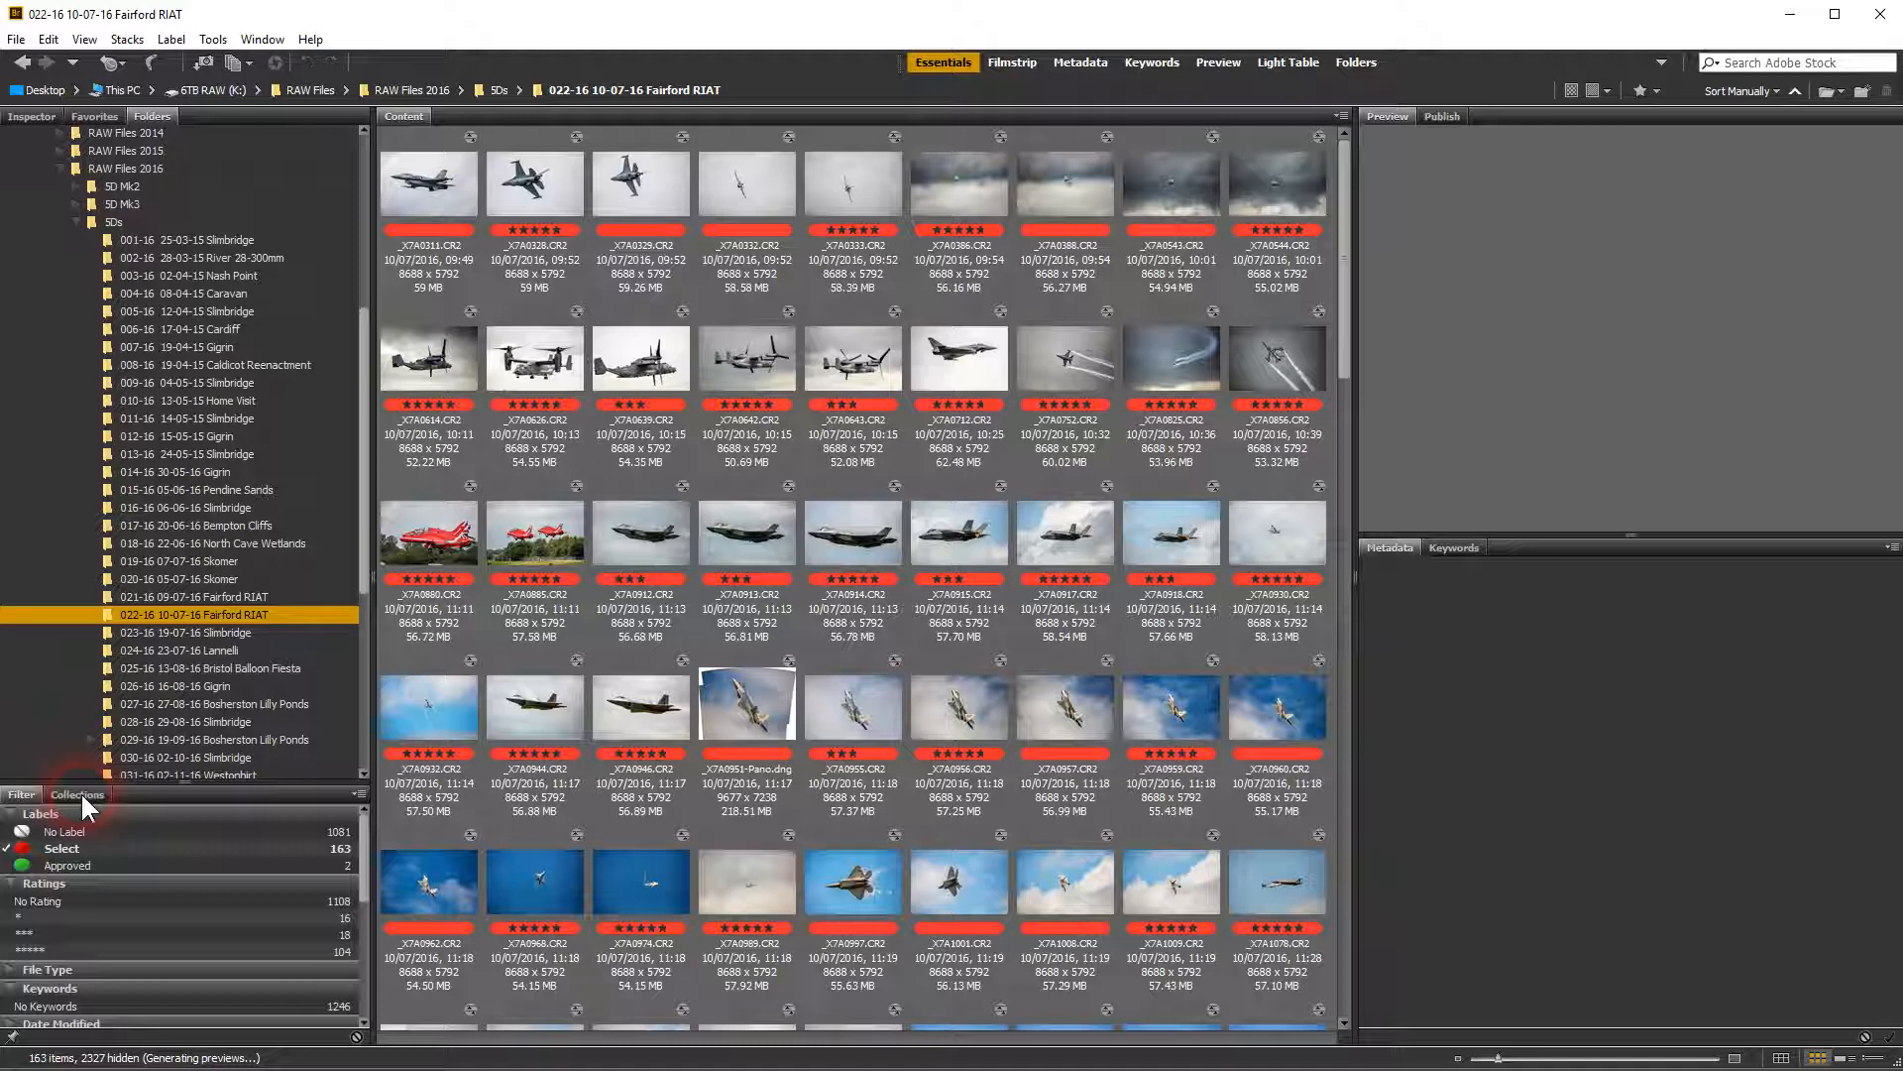
pyautogui.click(22, 794)
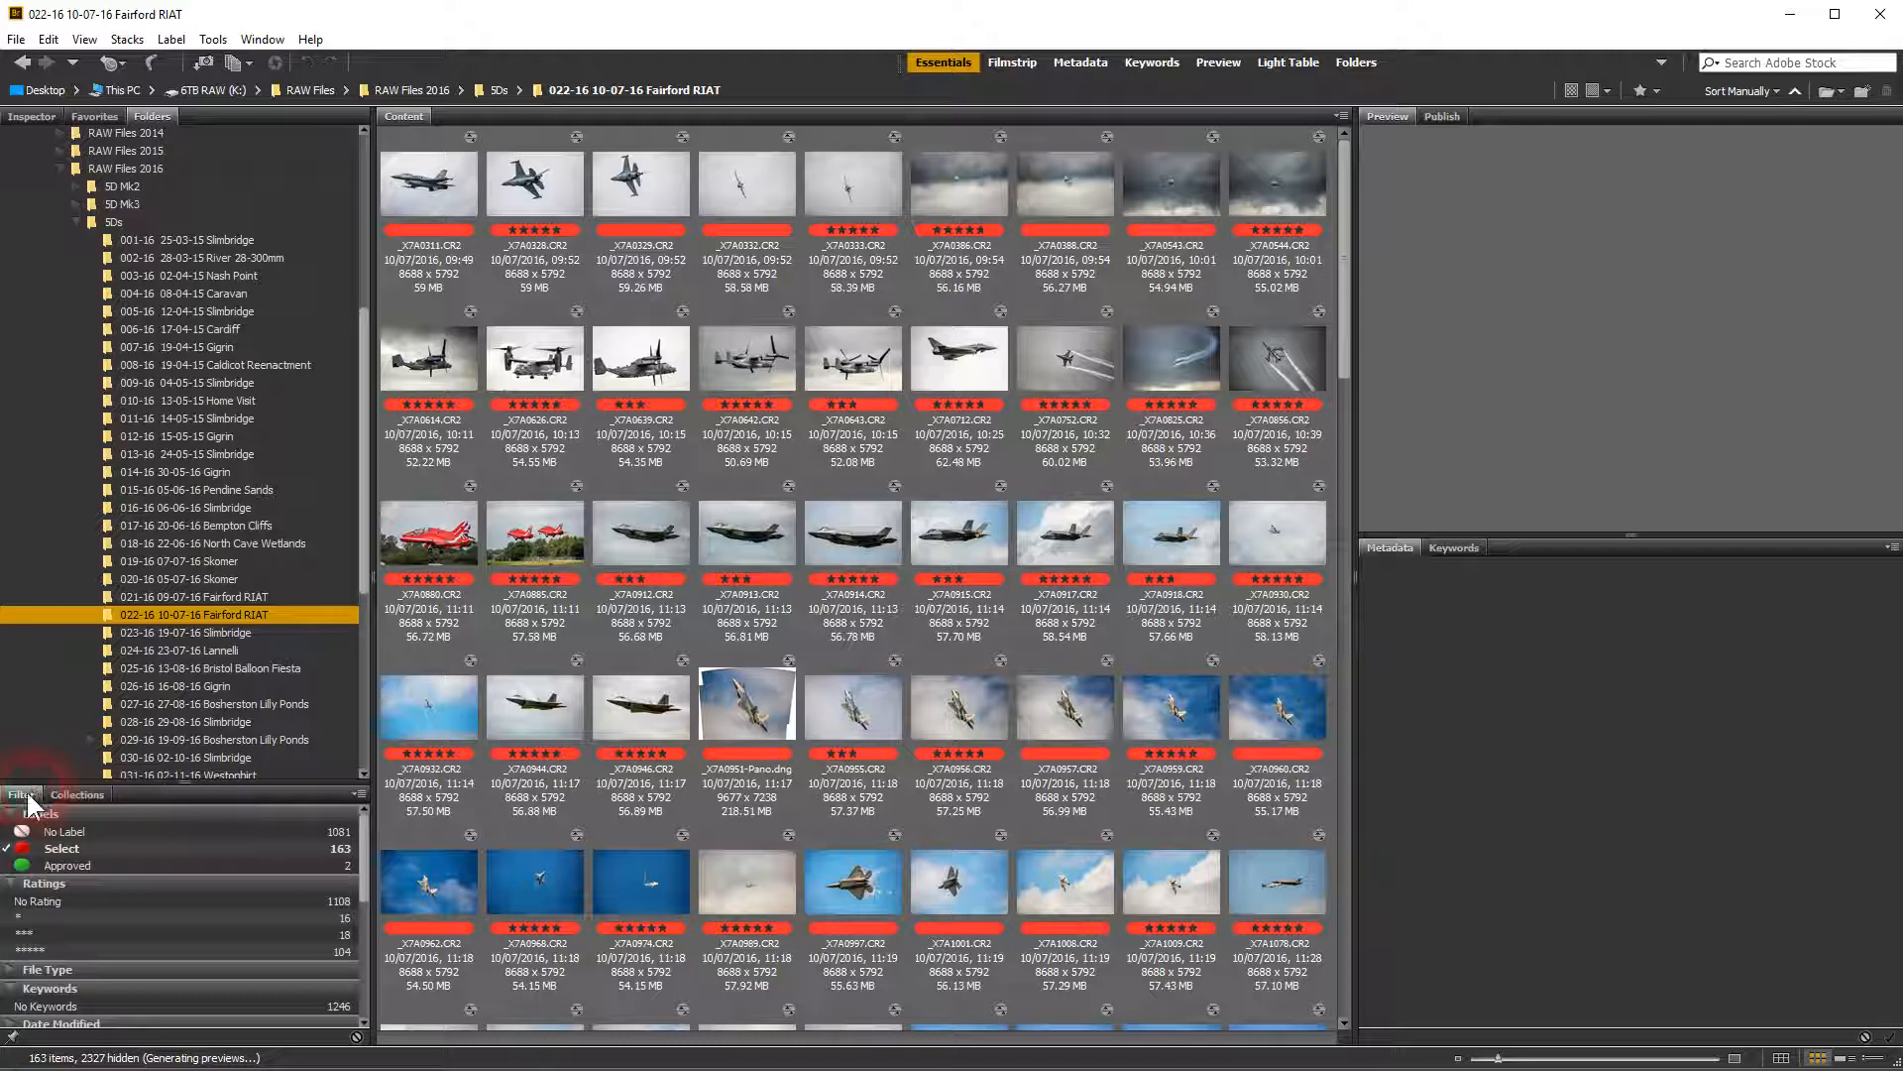
pyautogui.click(76, 795)
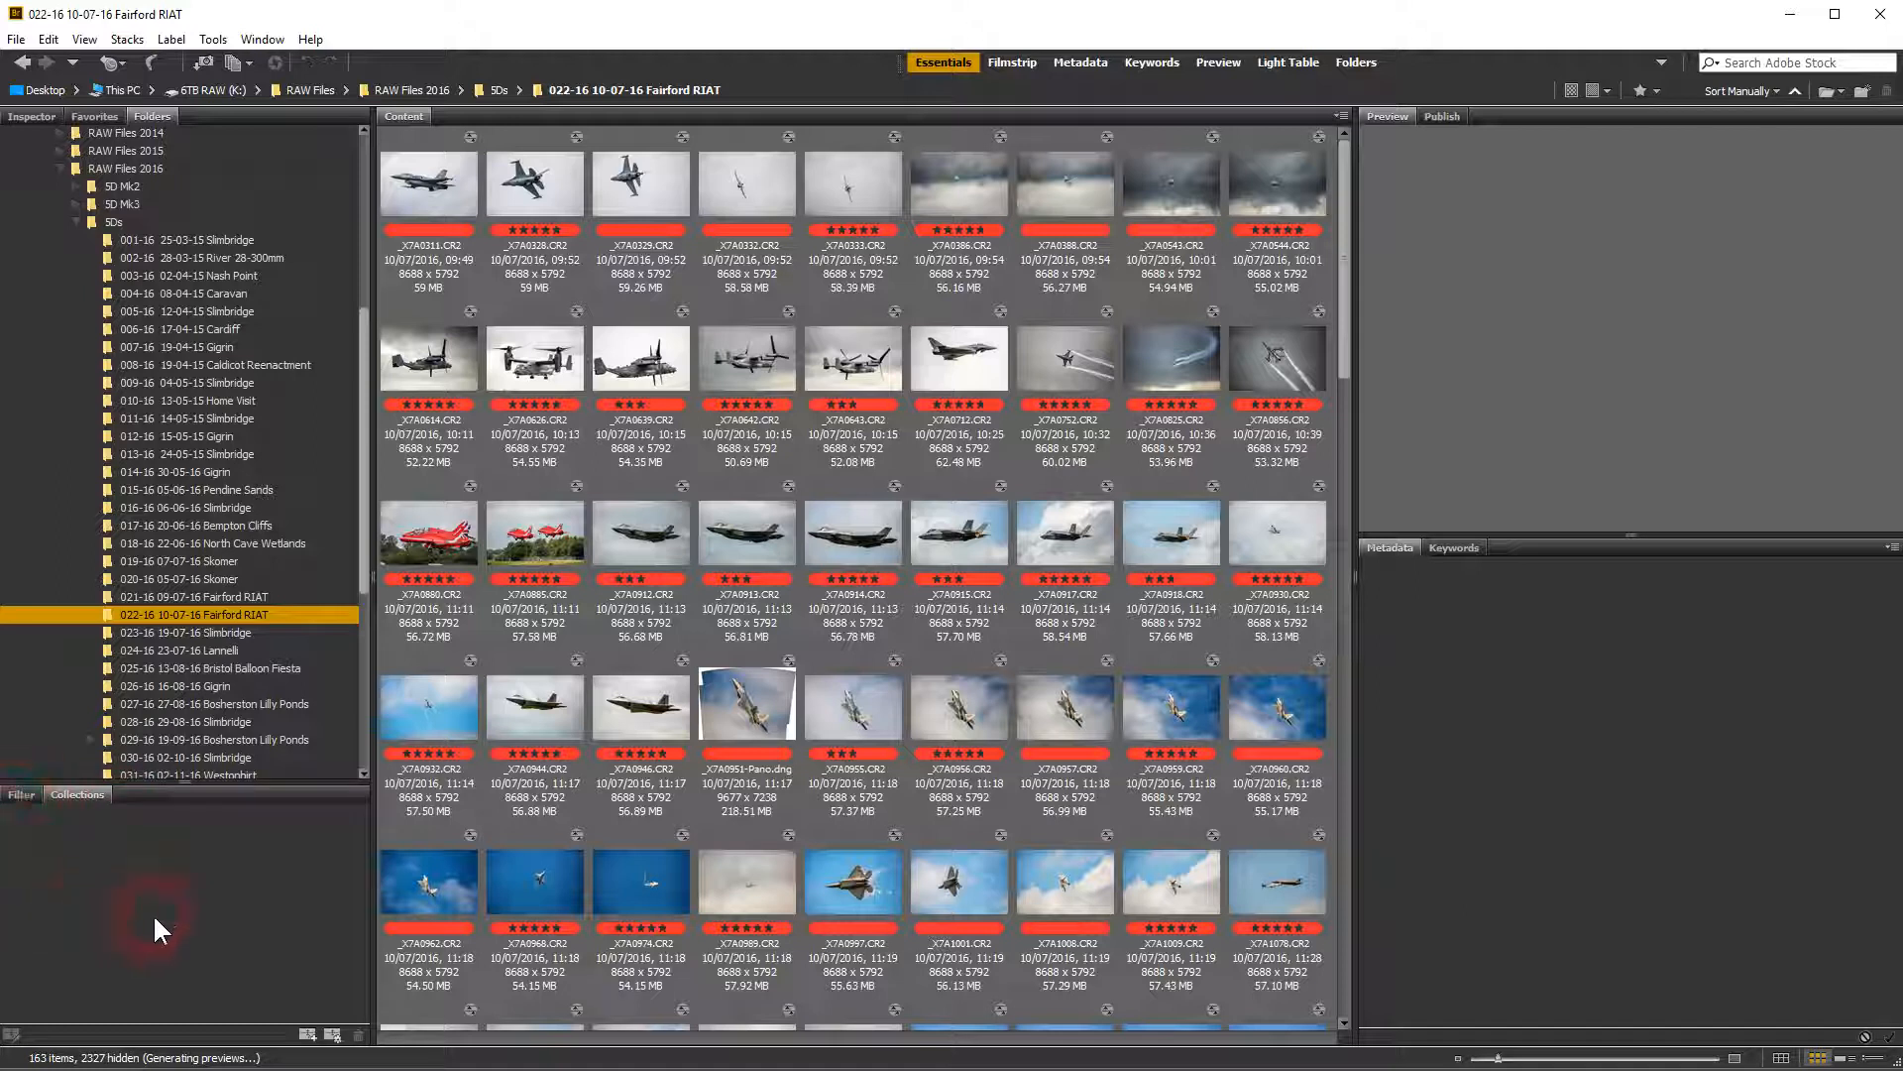
# Dock the collections list in its own area below the filter list, and enlarge the filter area
pyautogui.click(76, 793)
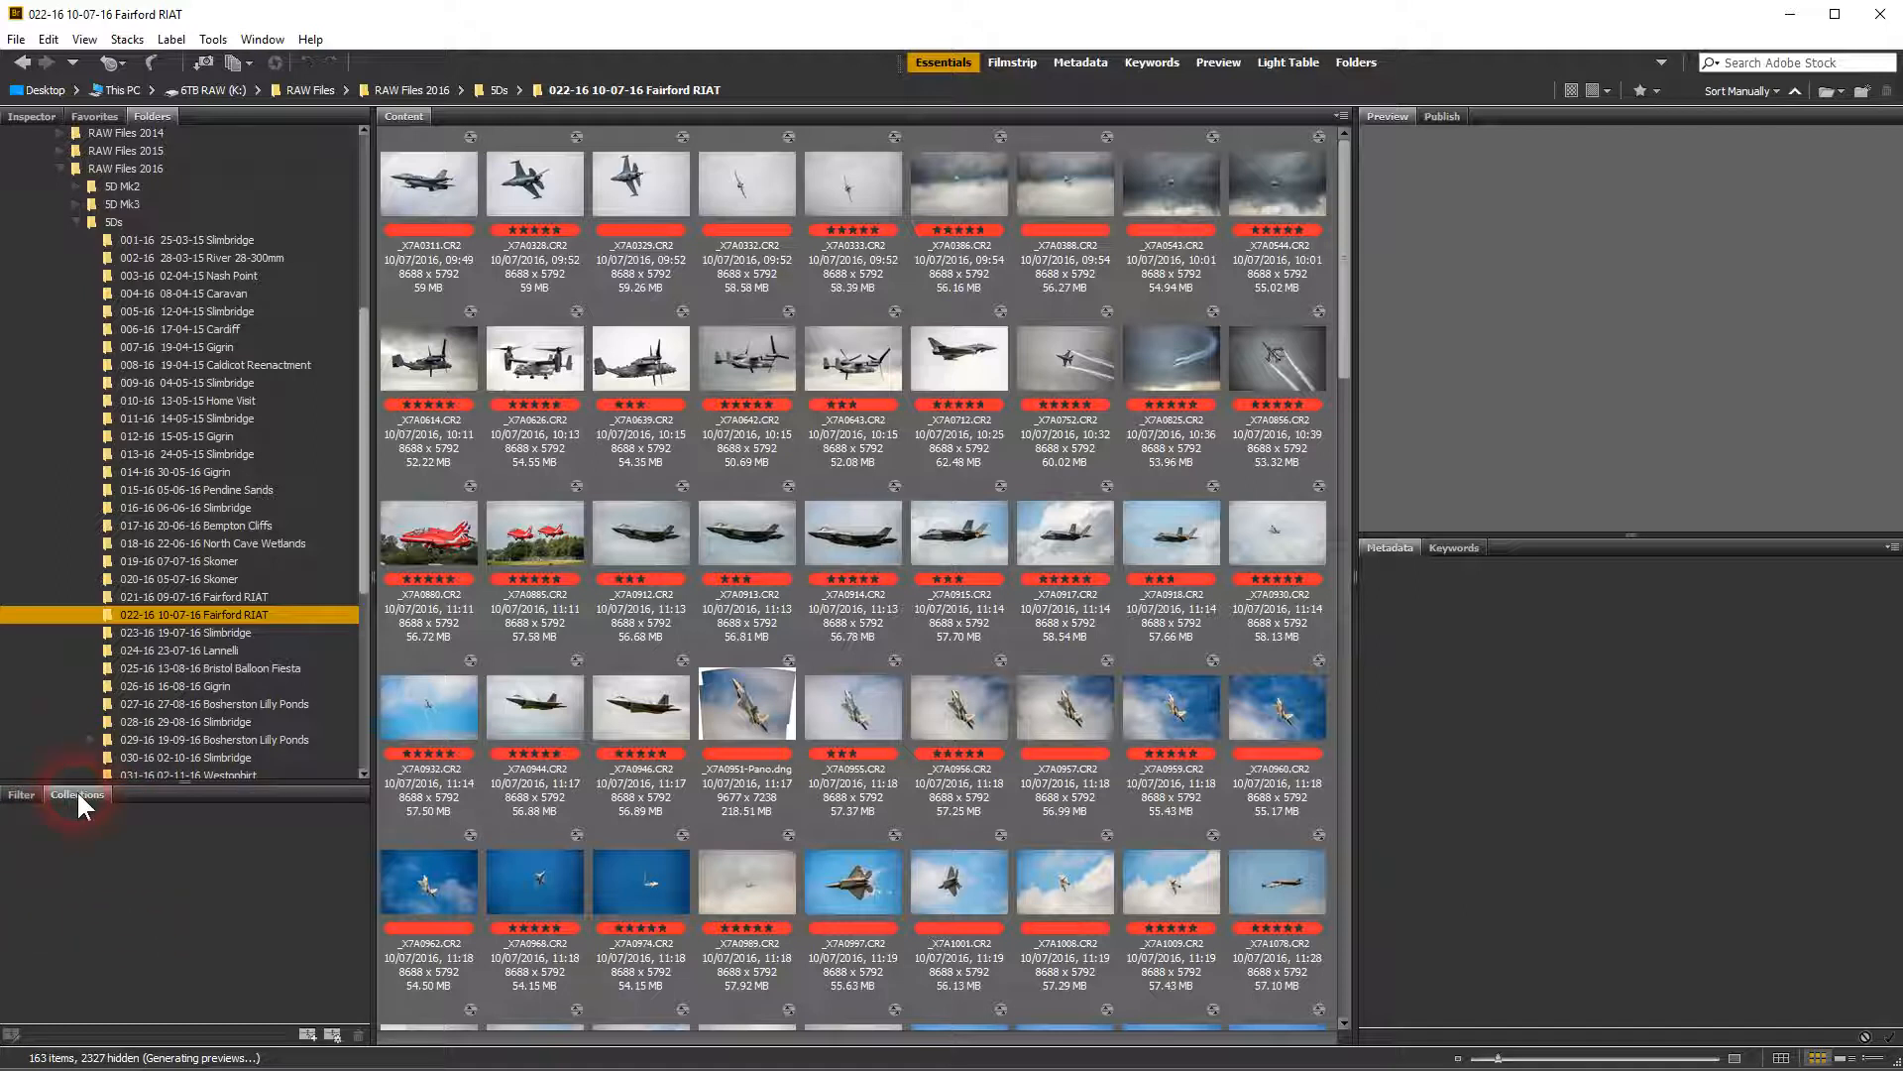
pyautogui.moveTo(77, 795); pyautogui.dragTo(87, 1043)
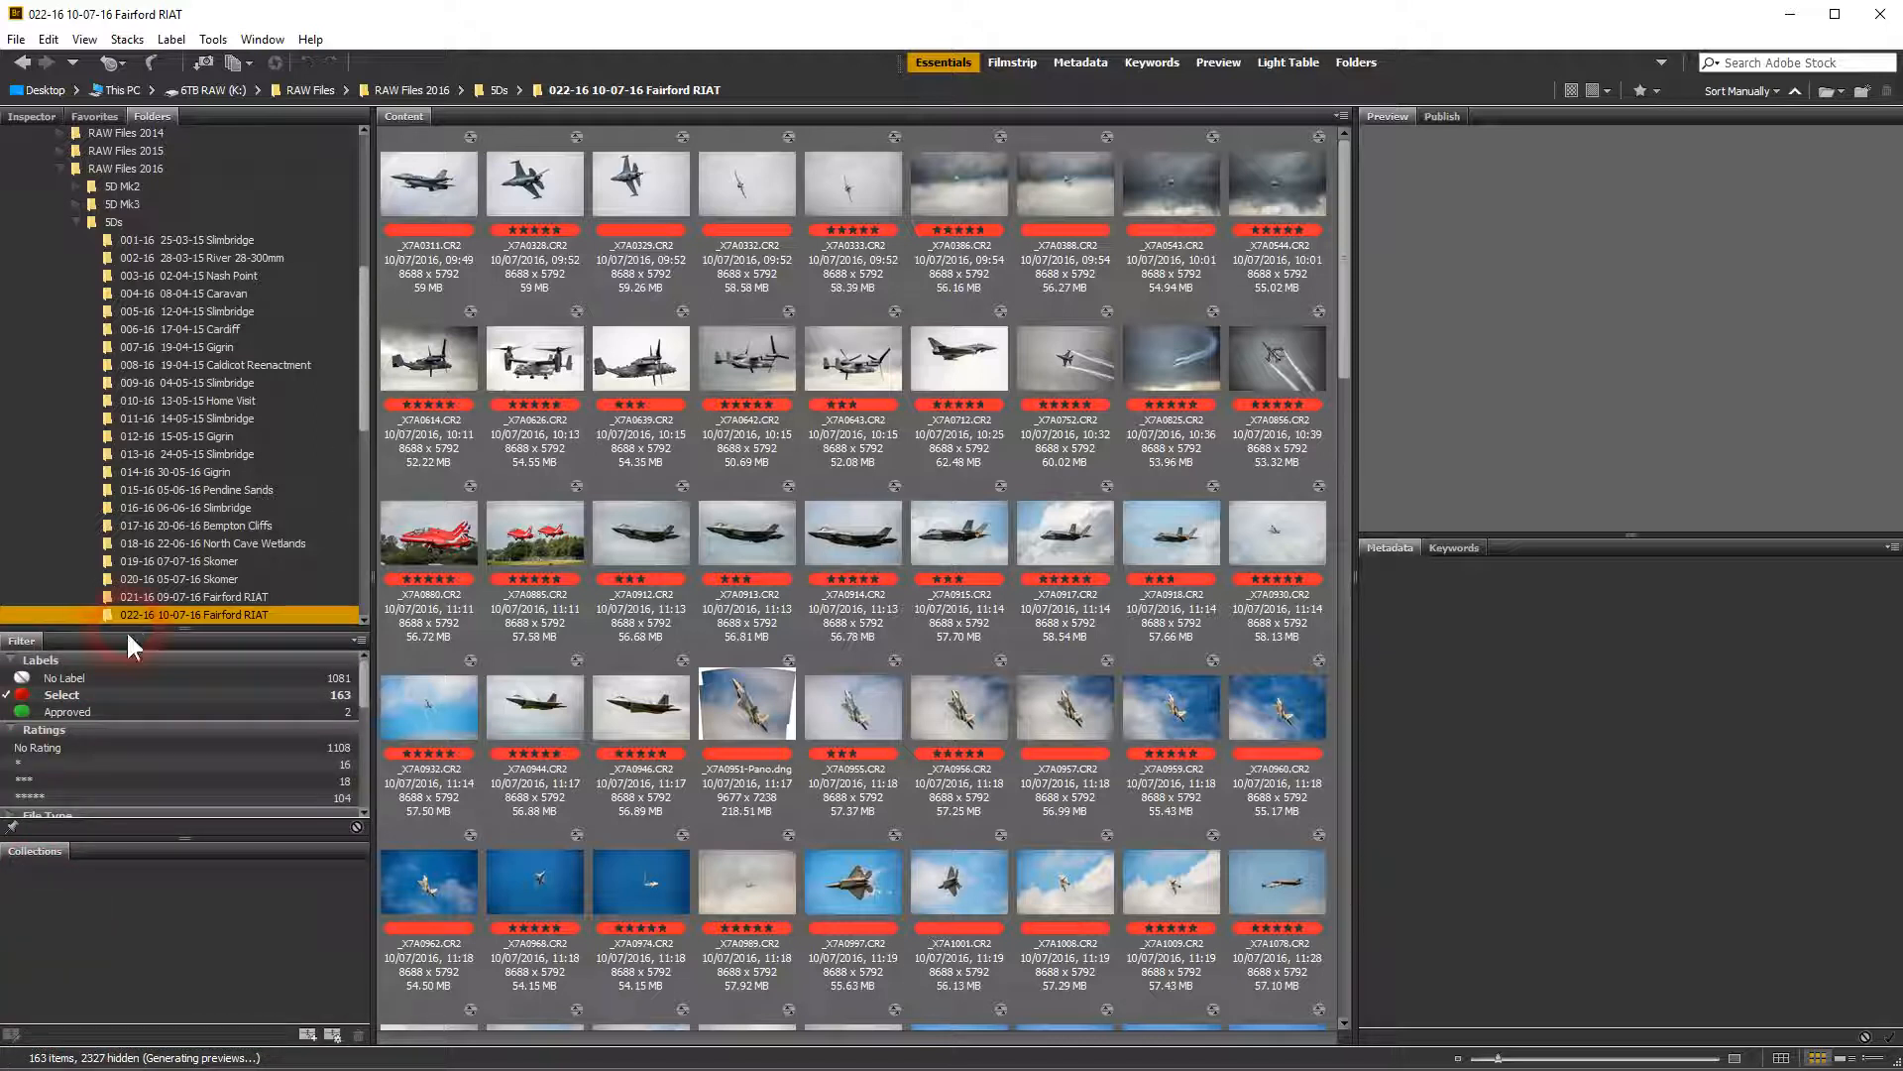
pyautogui.moveTo(139, 633); pyautogui.dragTo(164, 565)
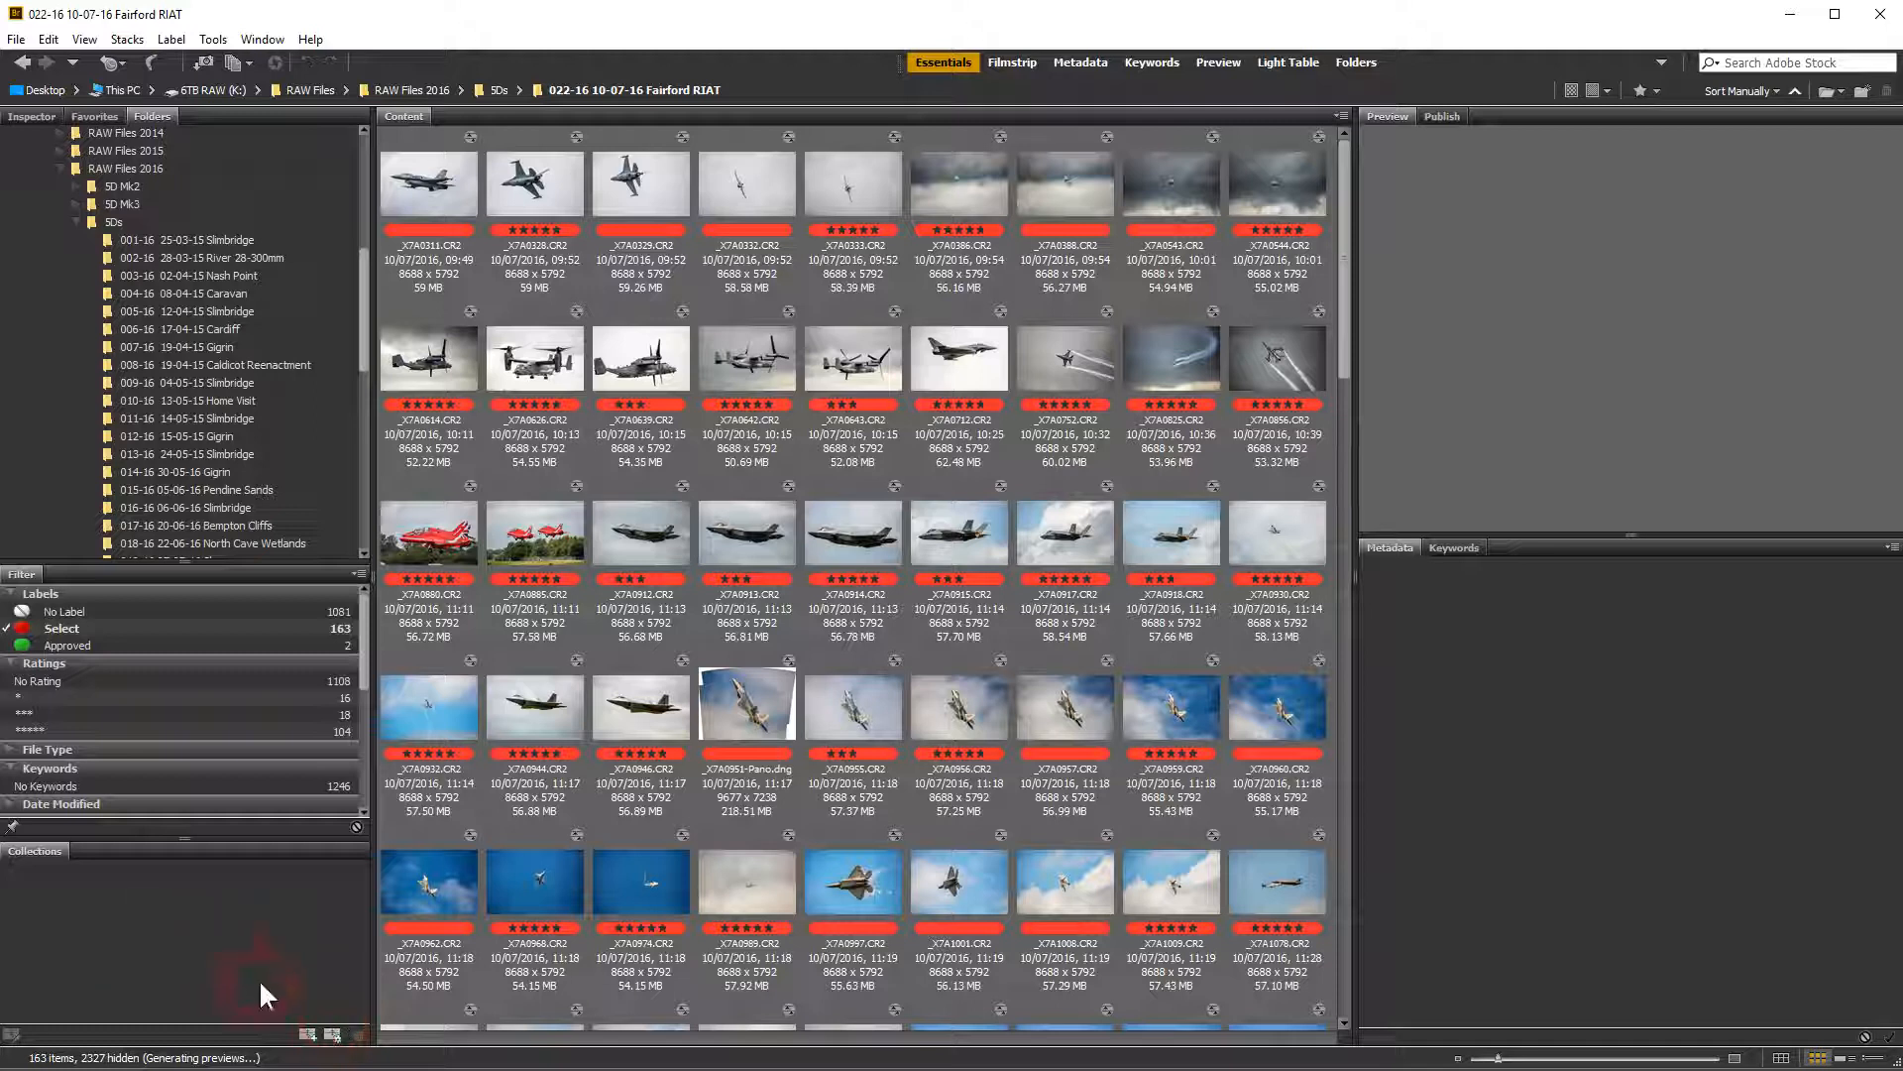
# Create a new collection named Air Display
pyautogui.click(309, 1035)
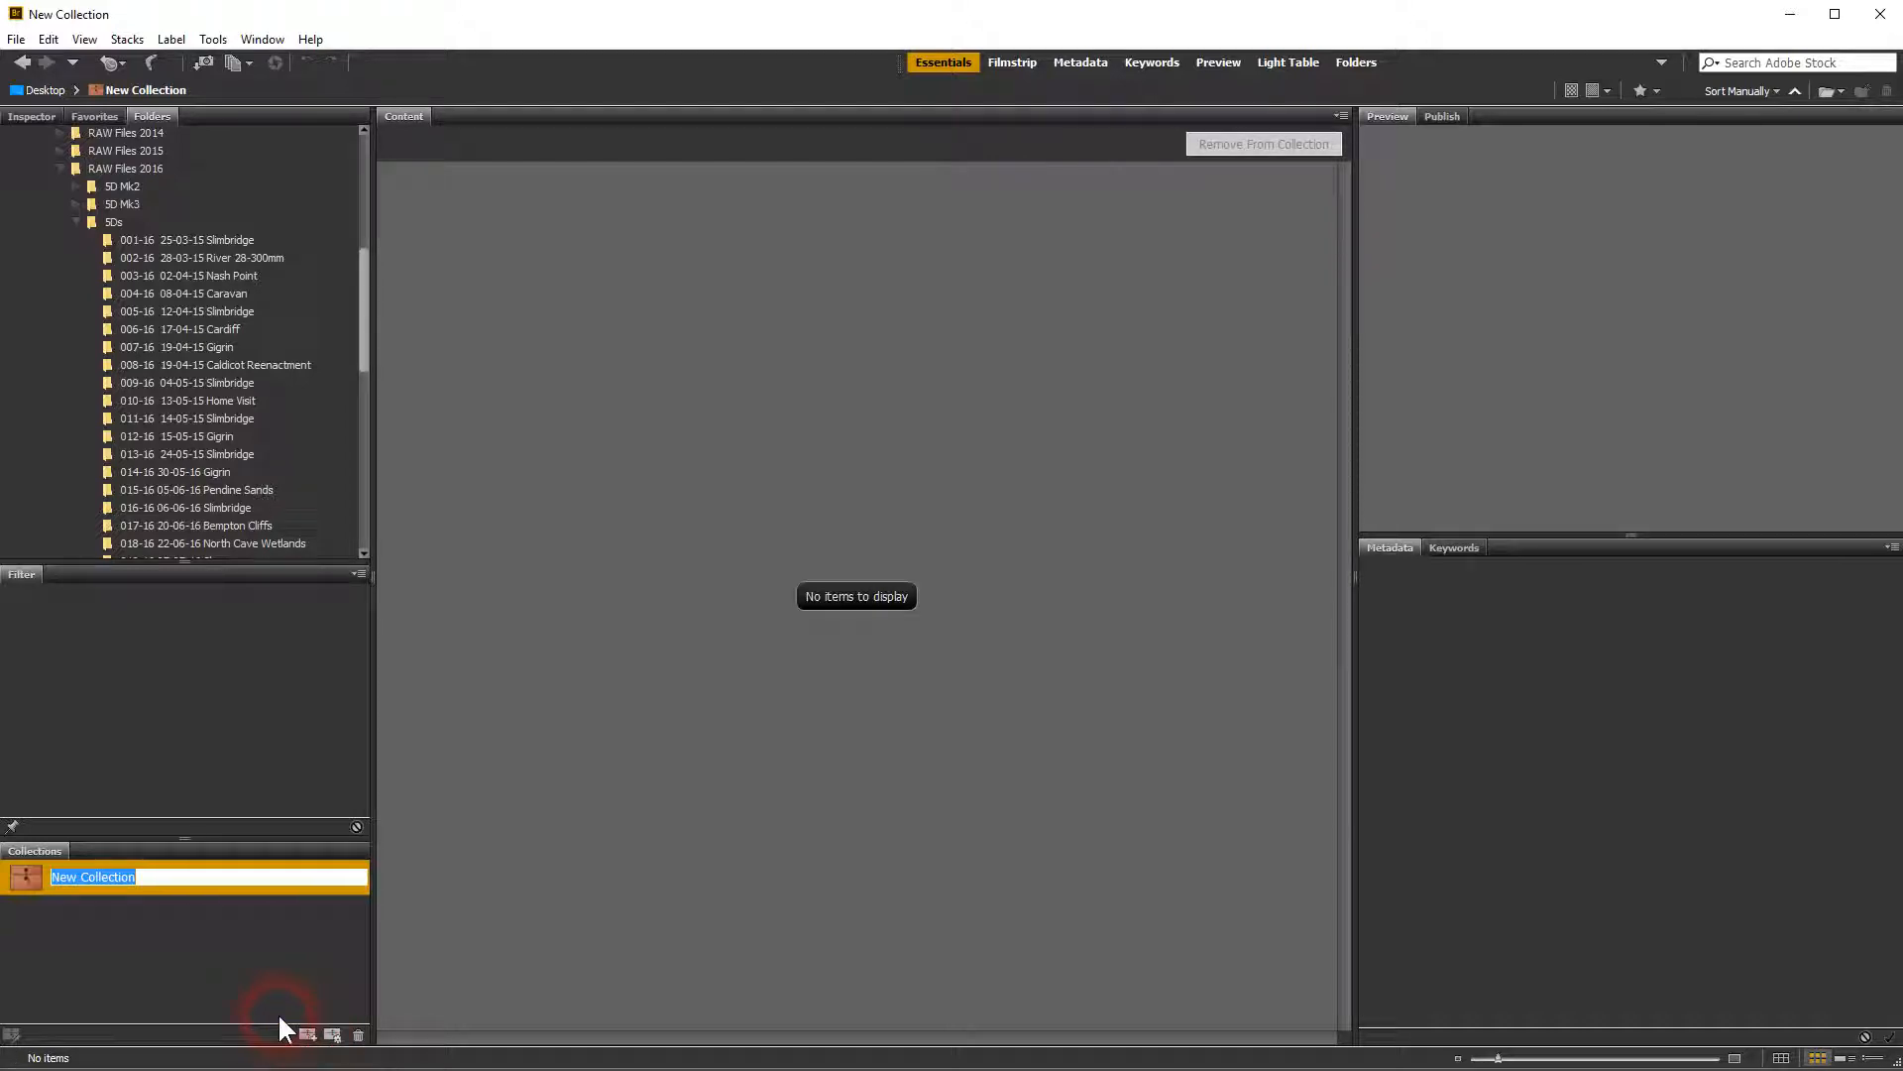
pyautogui.write('Air')
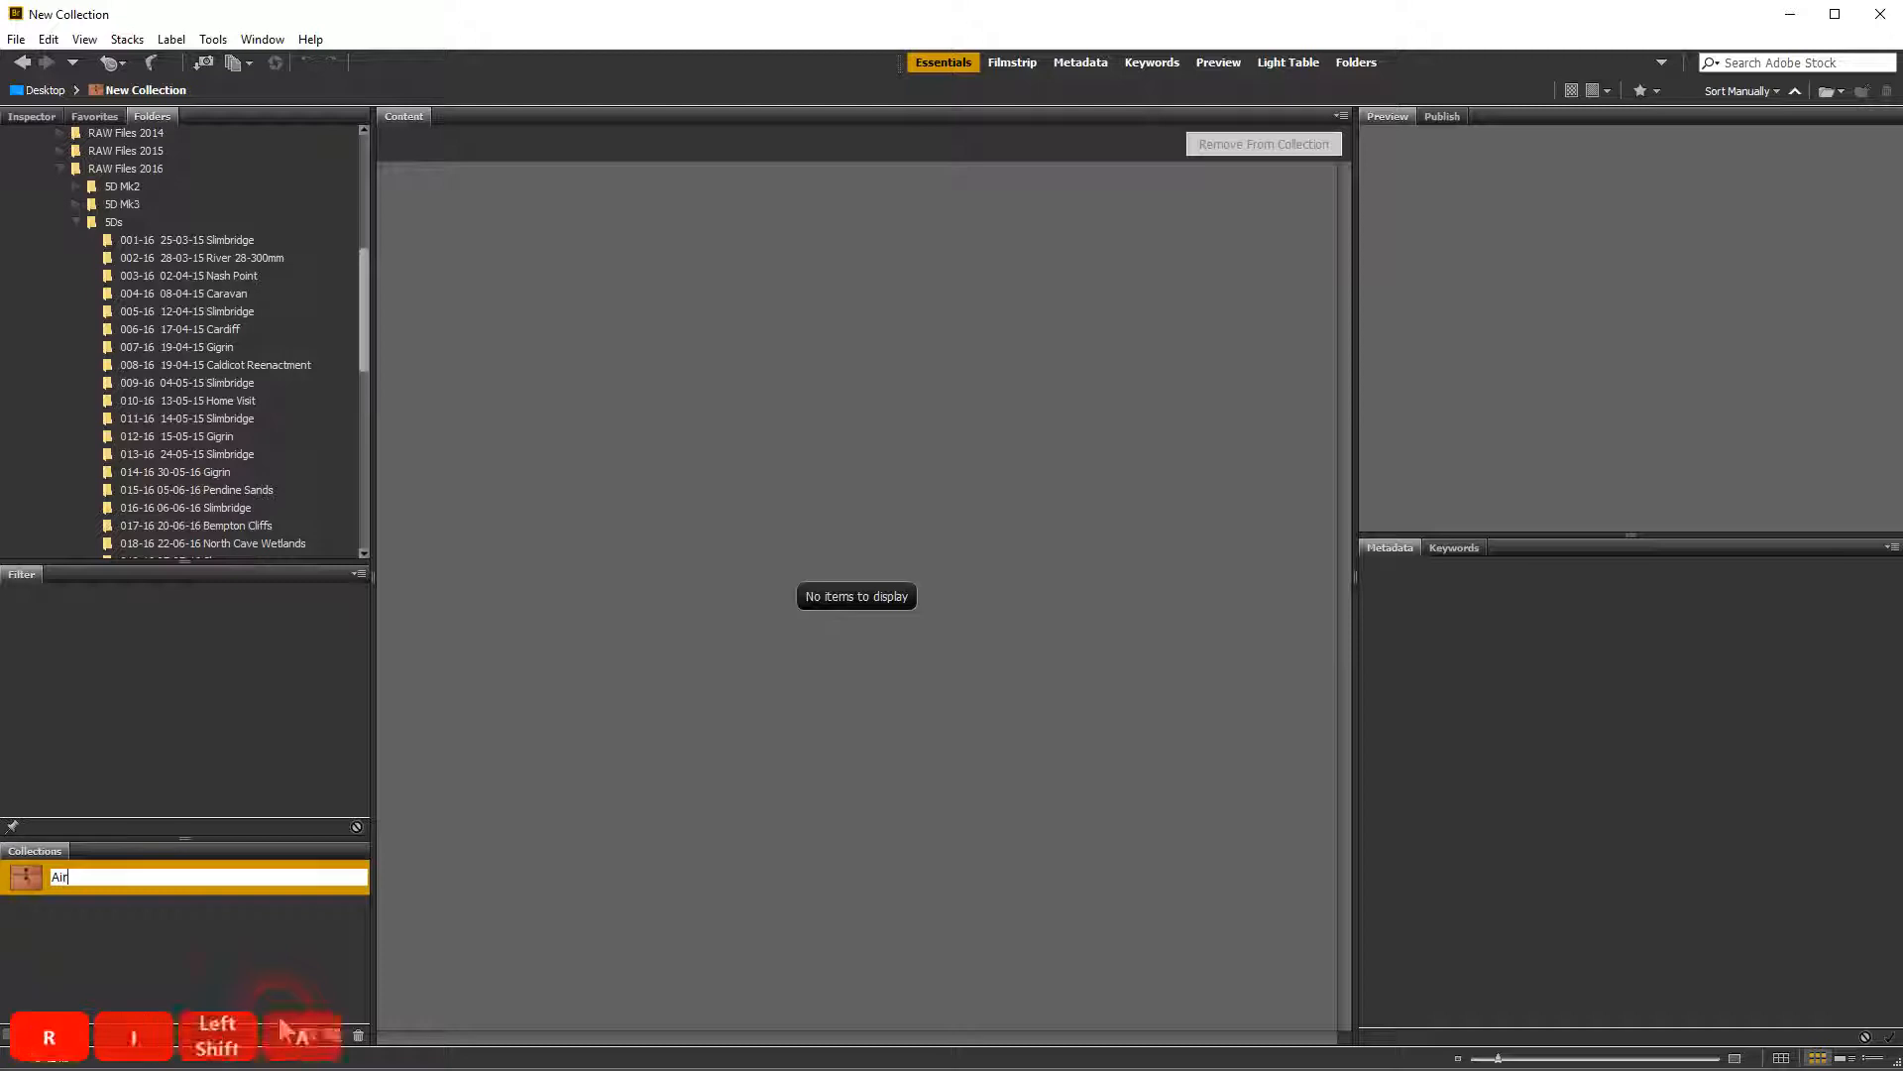
pyautogui.write(' Display')
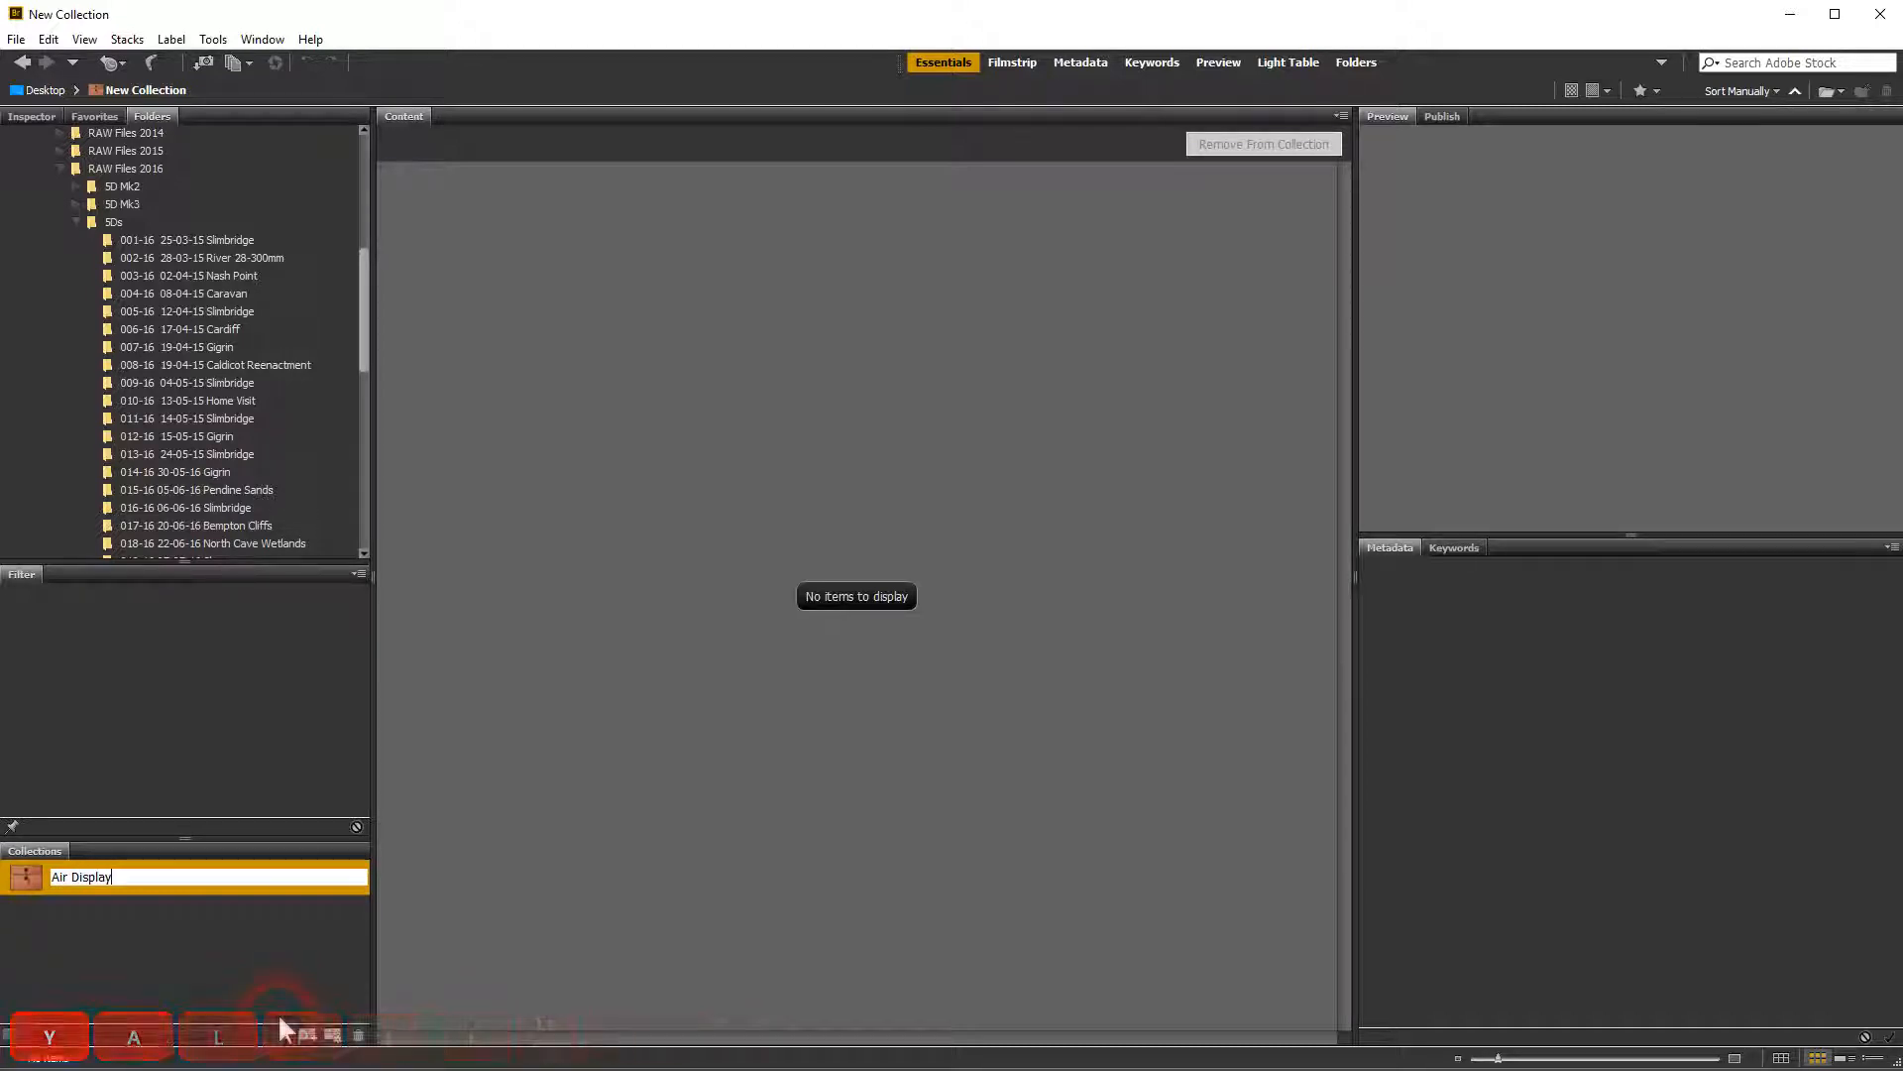
pyautogui.press('Return')
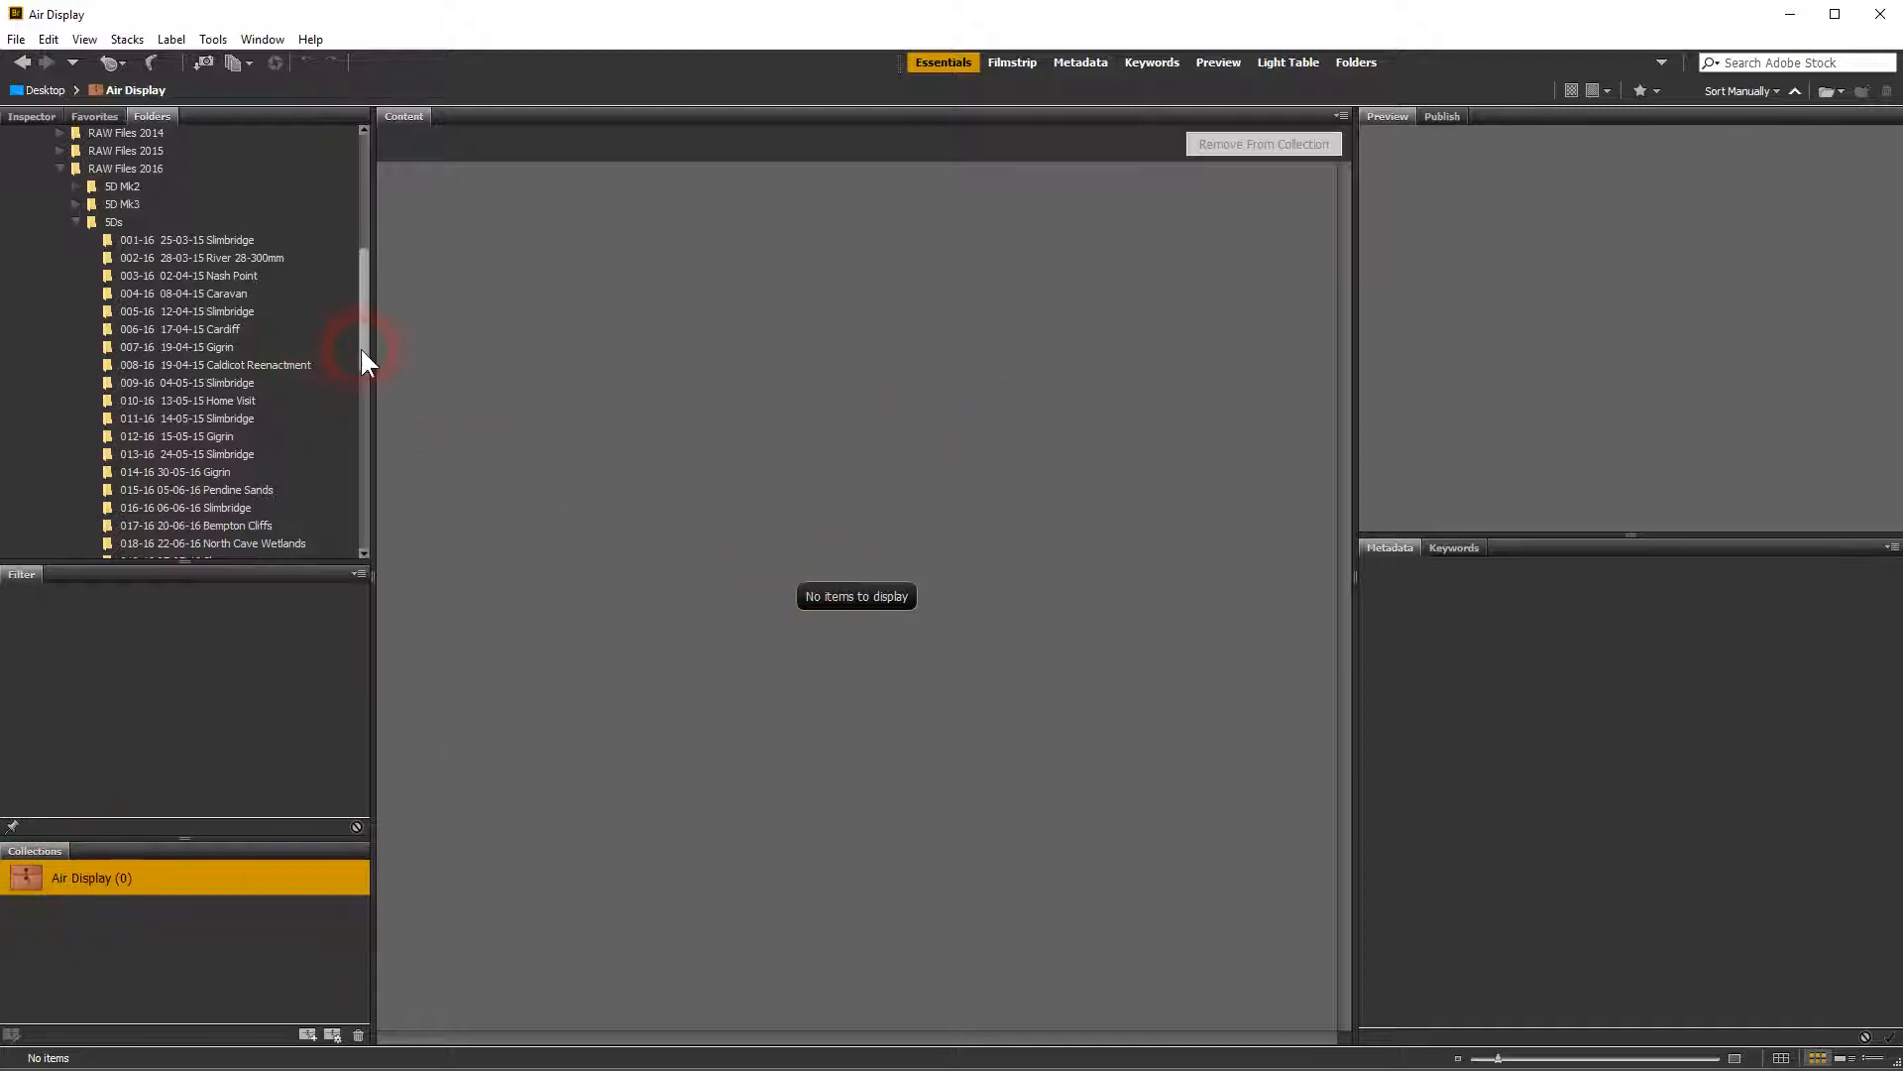
pyautogui.moveTo(364, 349); pyautogui.dragTo(361, 445)
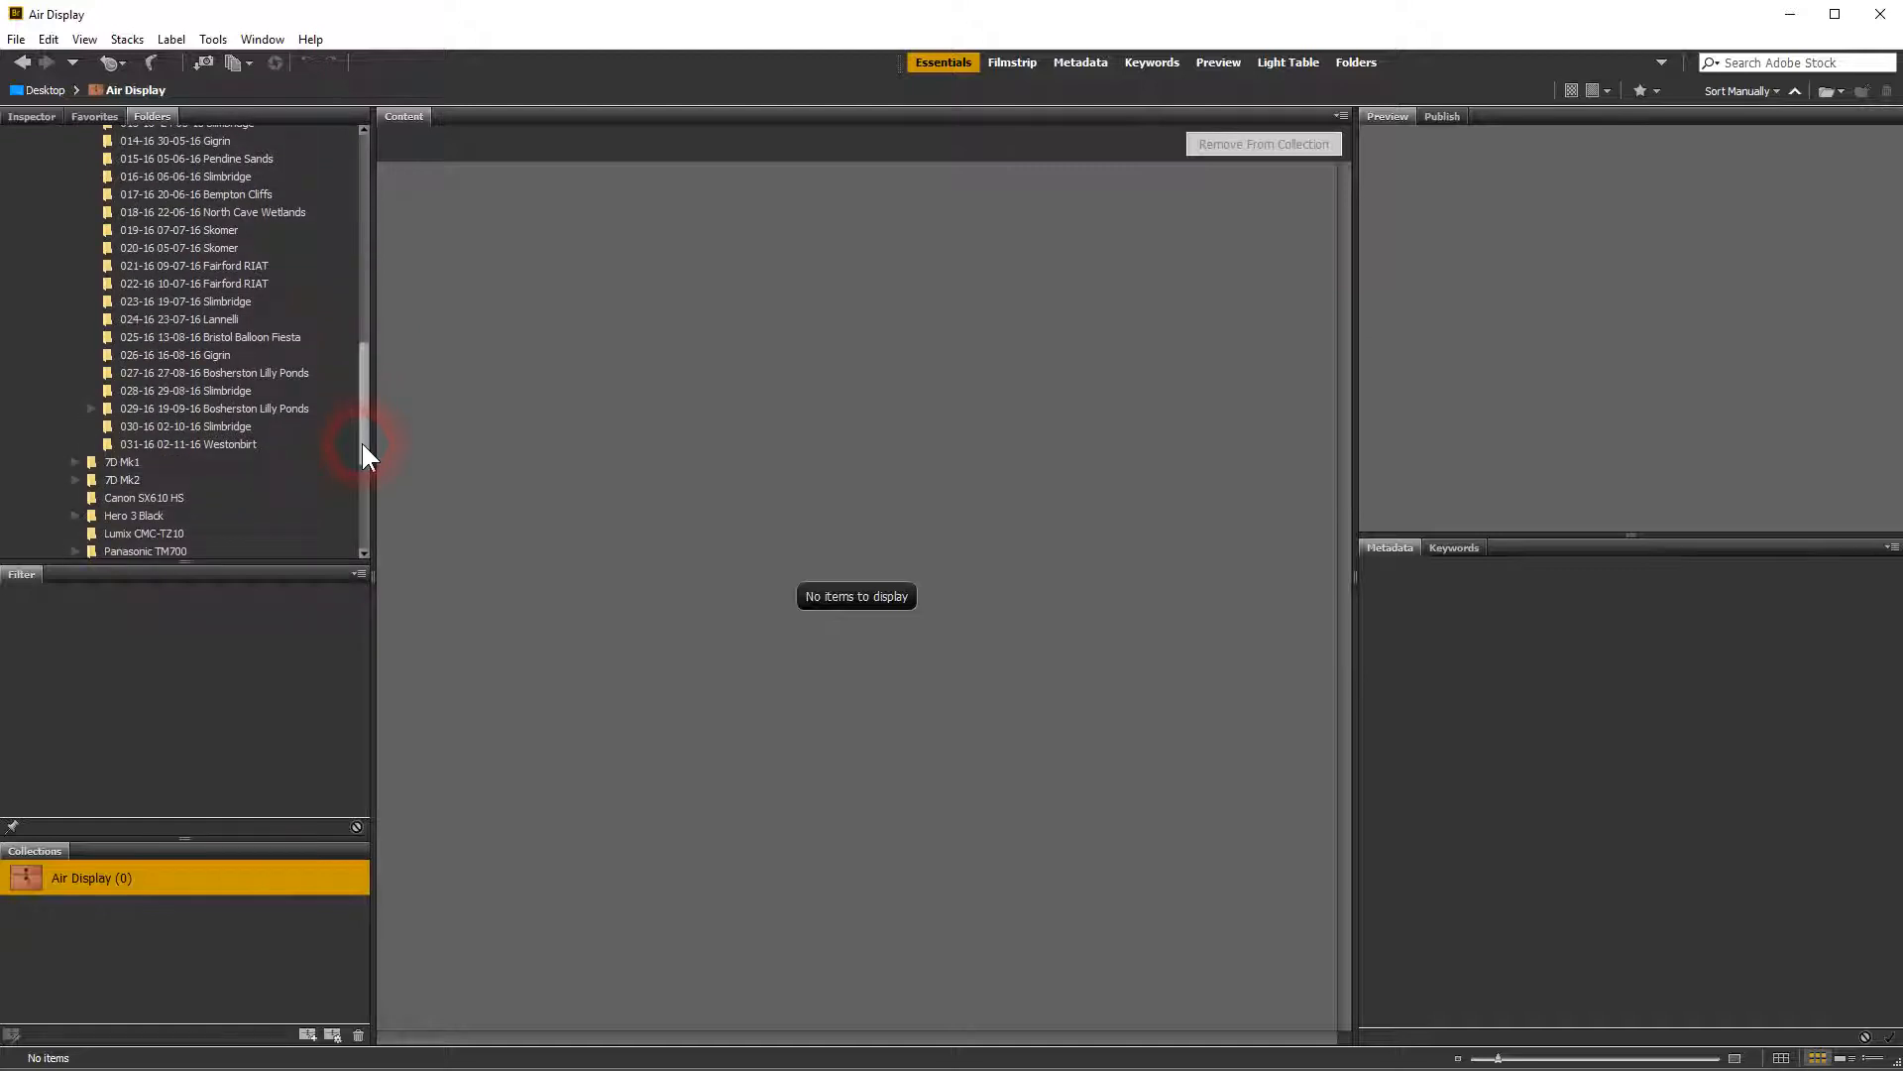
pyautogui.click(164, 262)
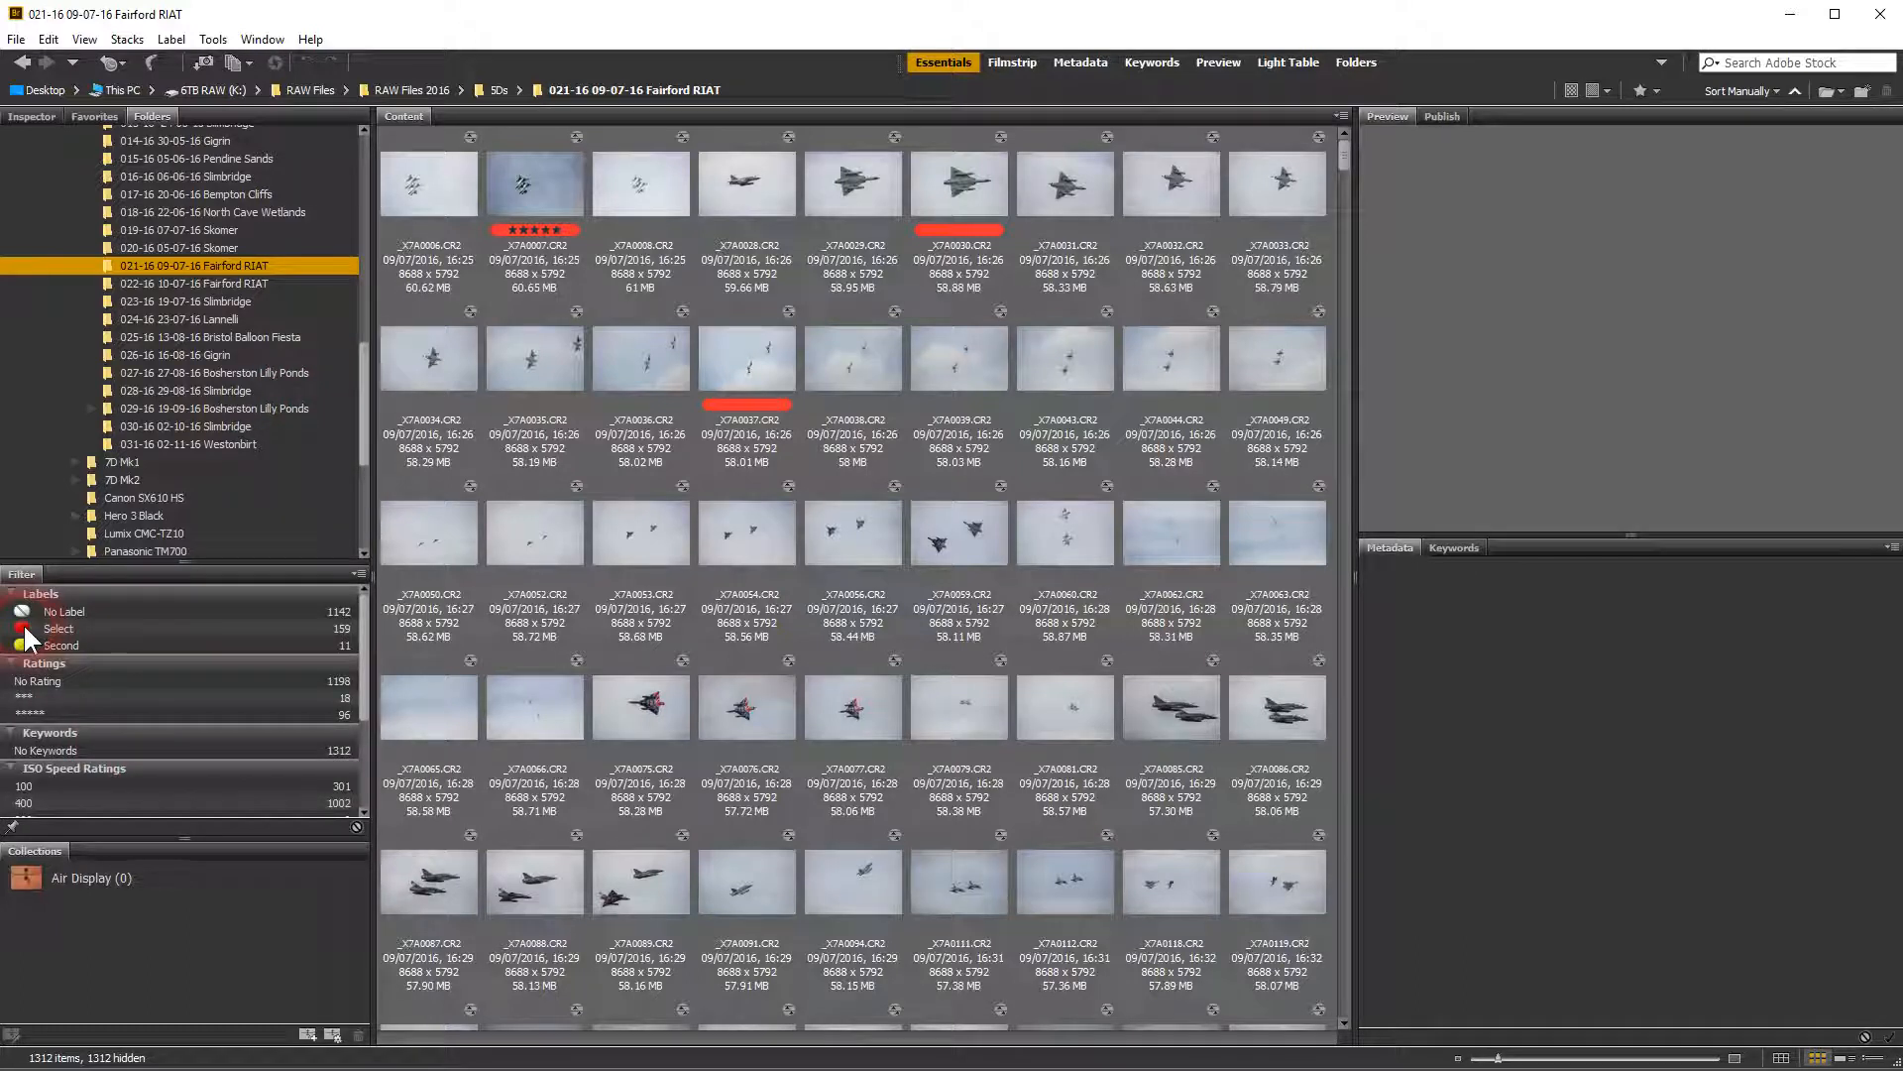
pyautogui.click(26, 631)
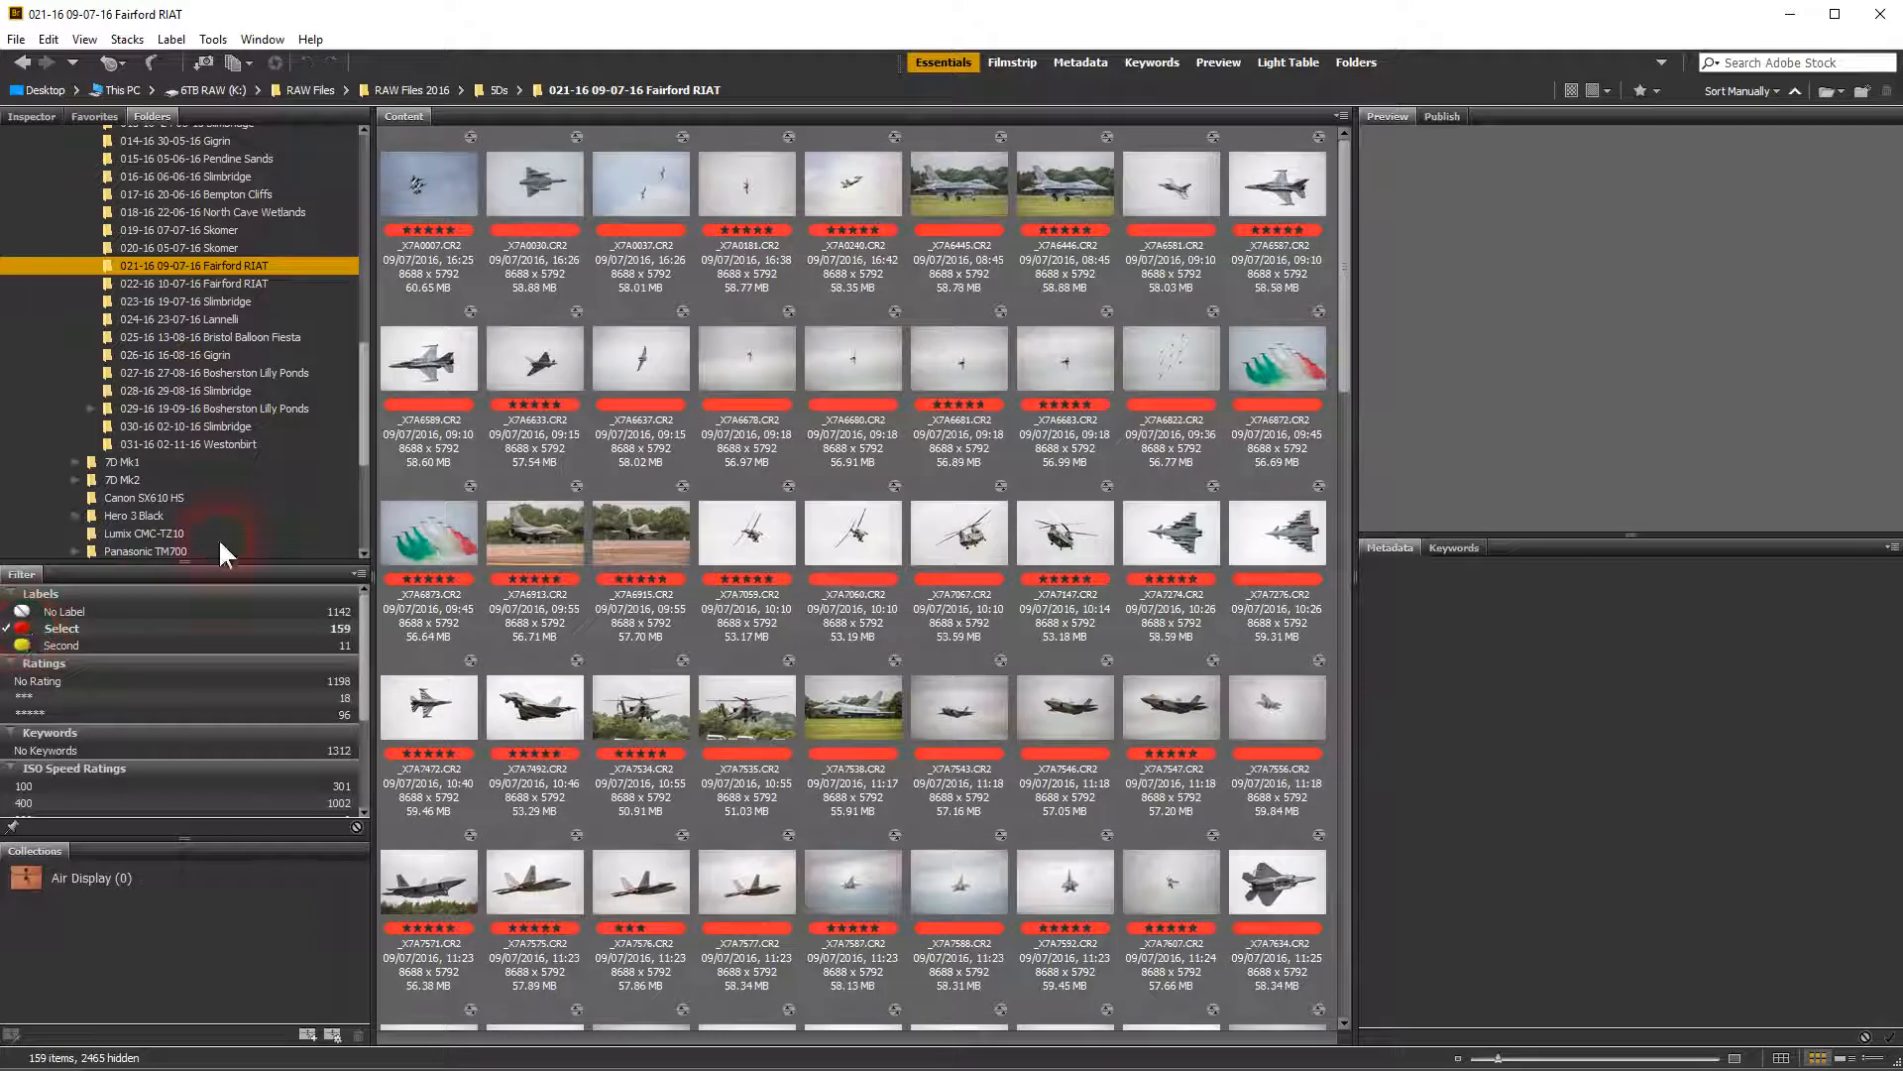
pyautogui.click(442, 380)
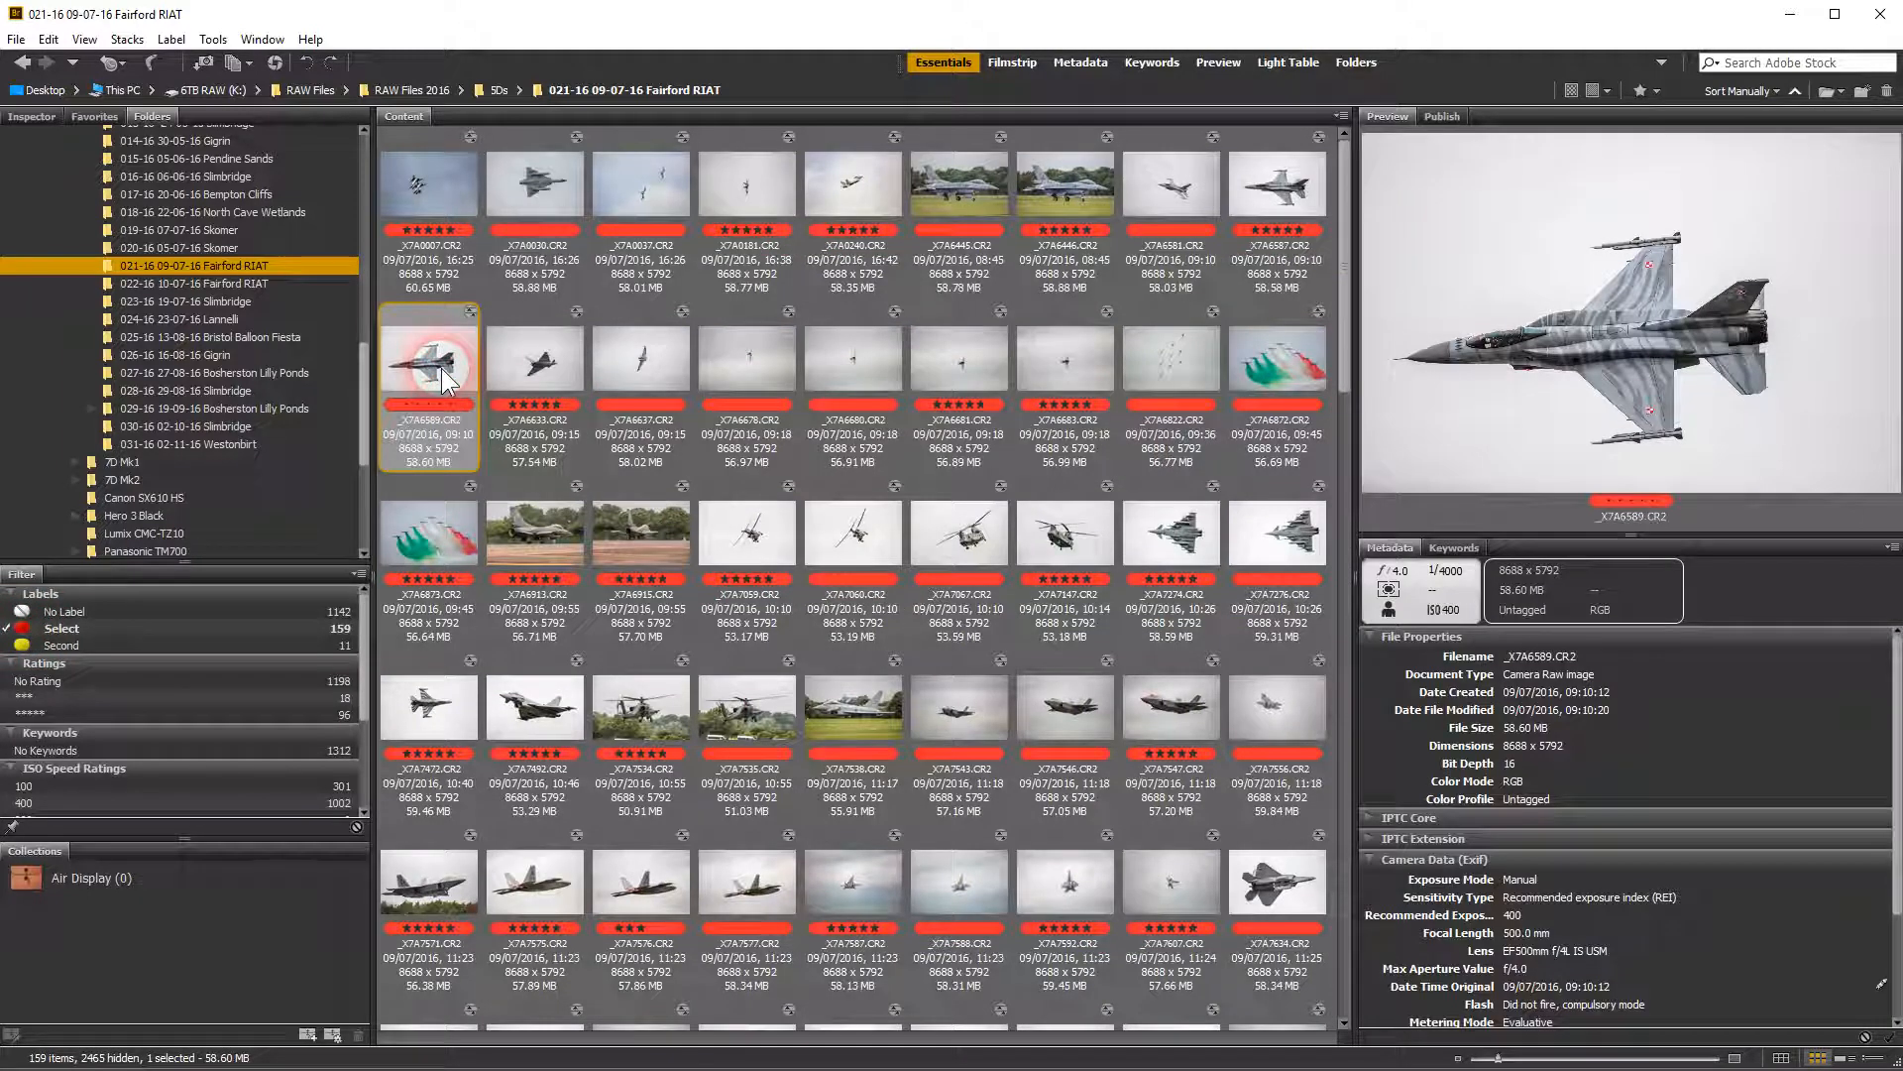
pyautogui.hotkey('ctrl', 'a')
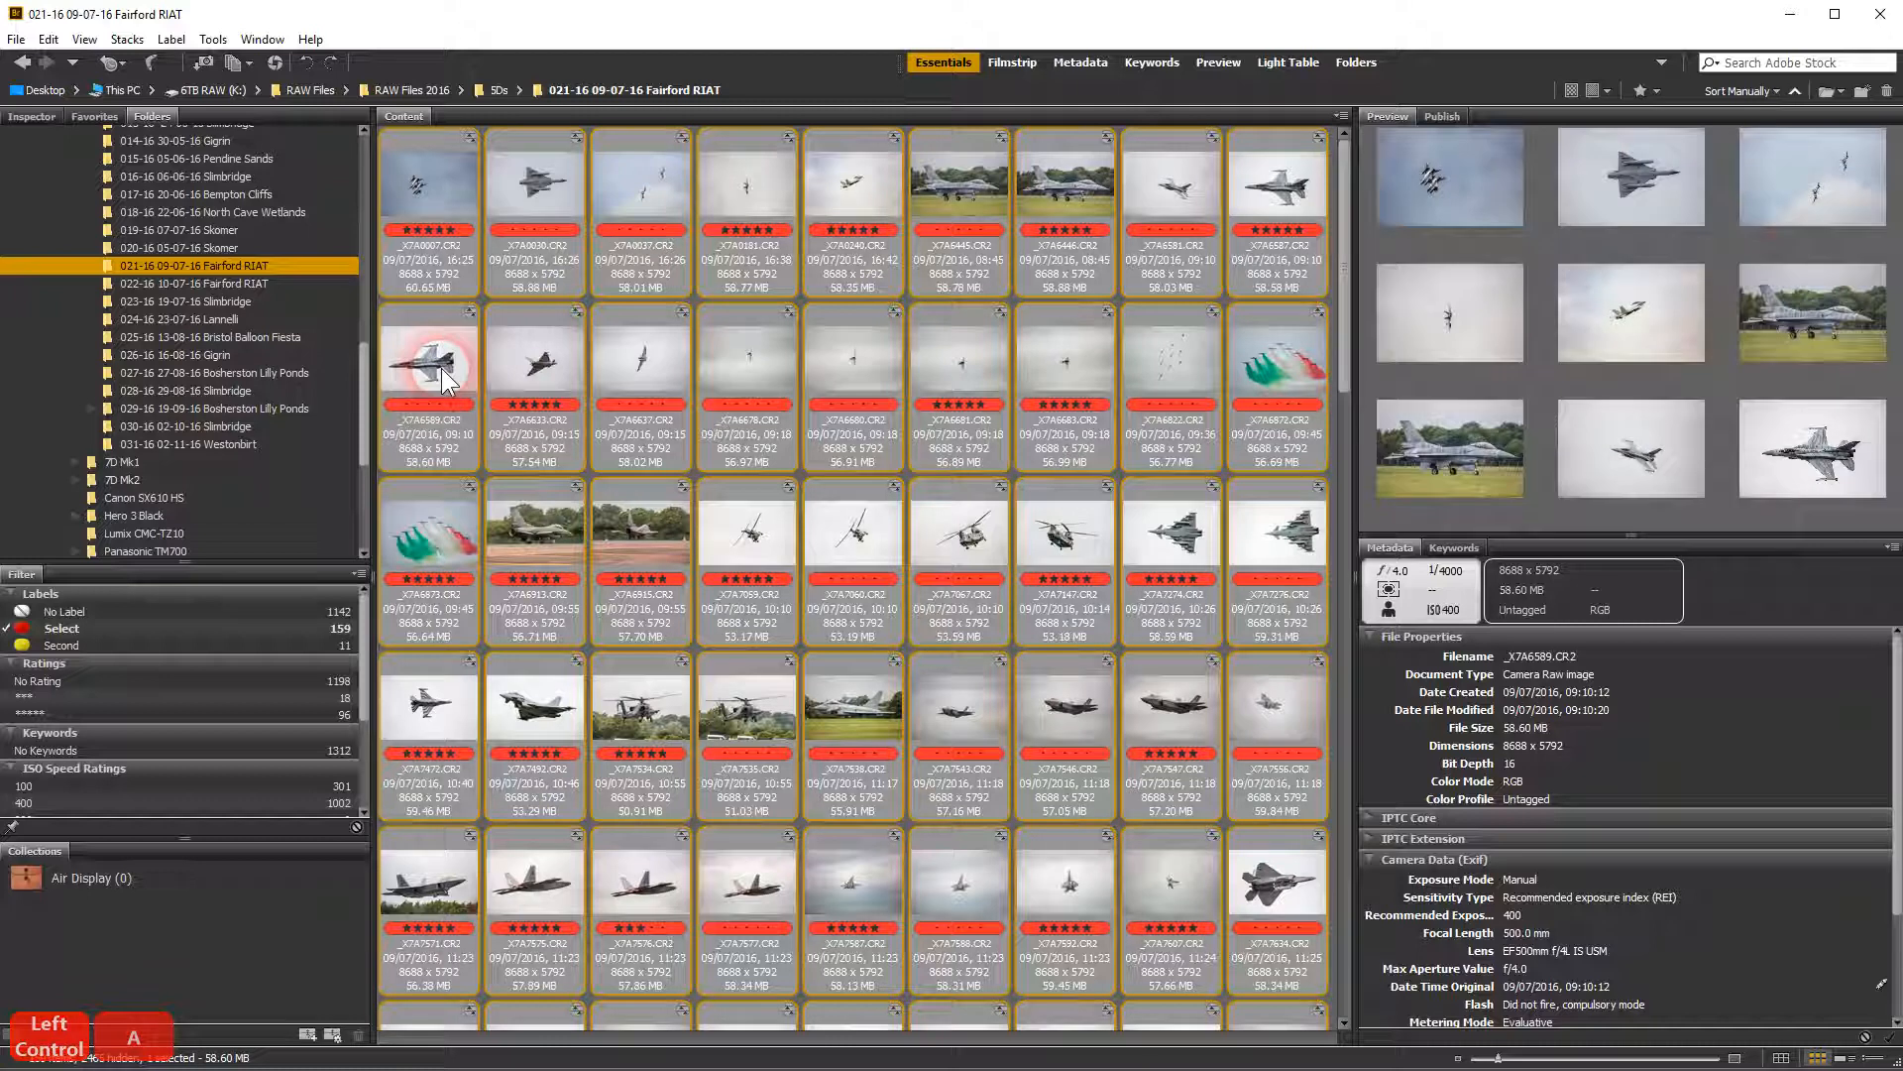
pyautogui.moveTo(441, 380); pyautogui.dragTo(125, 878)
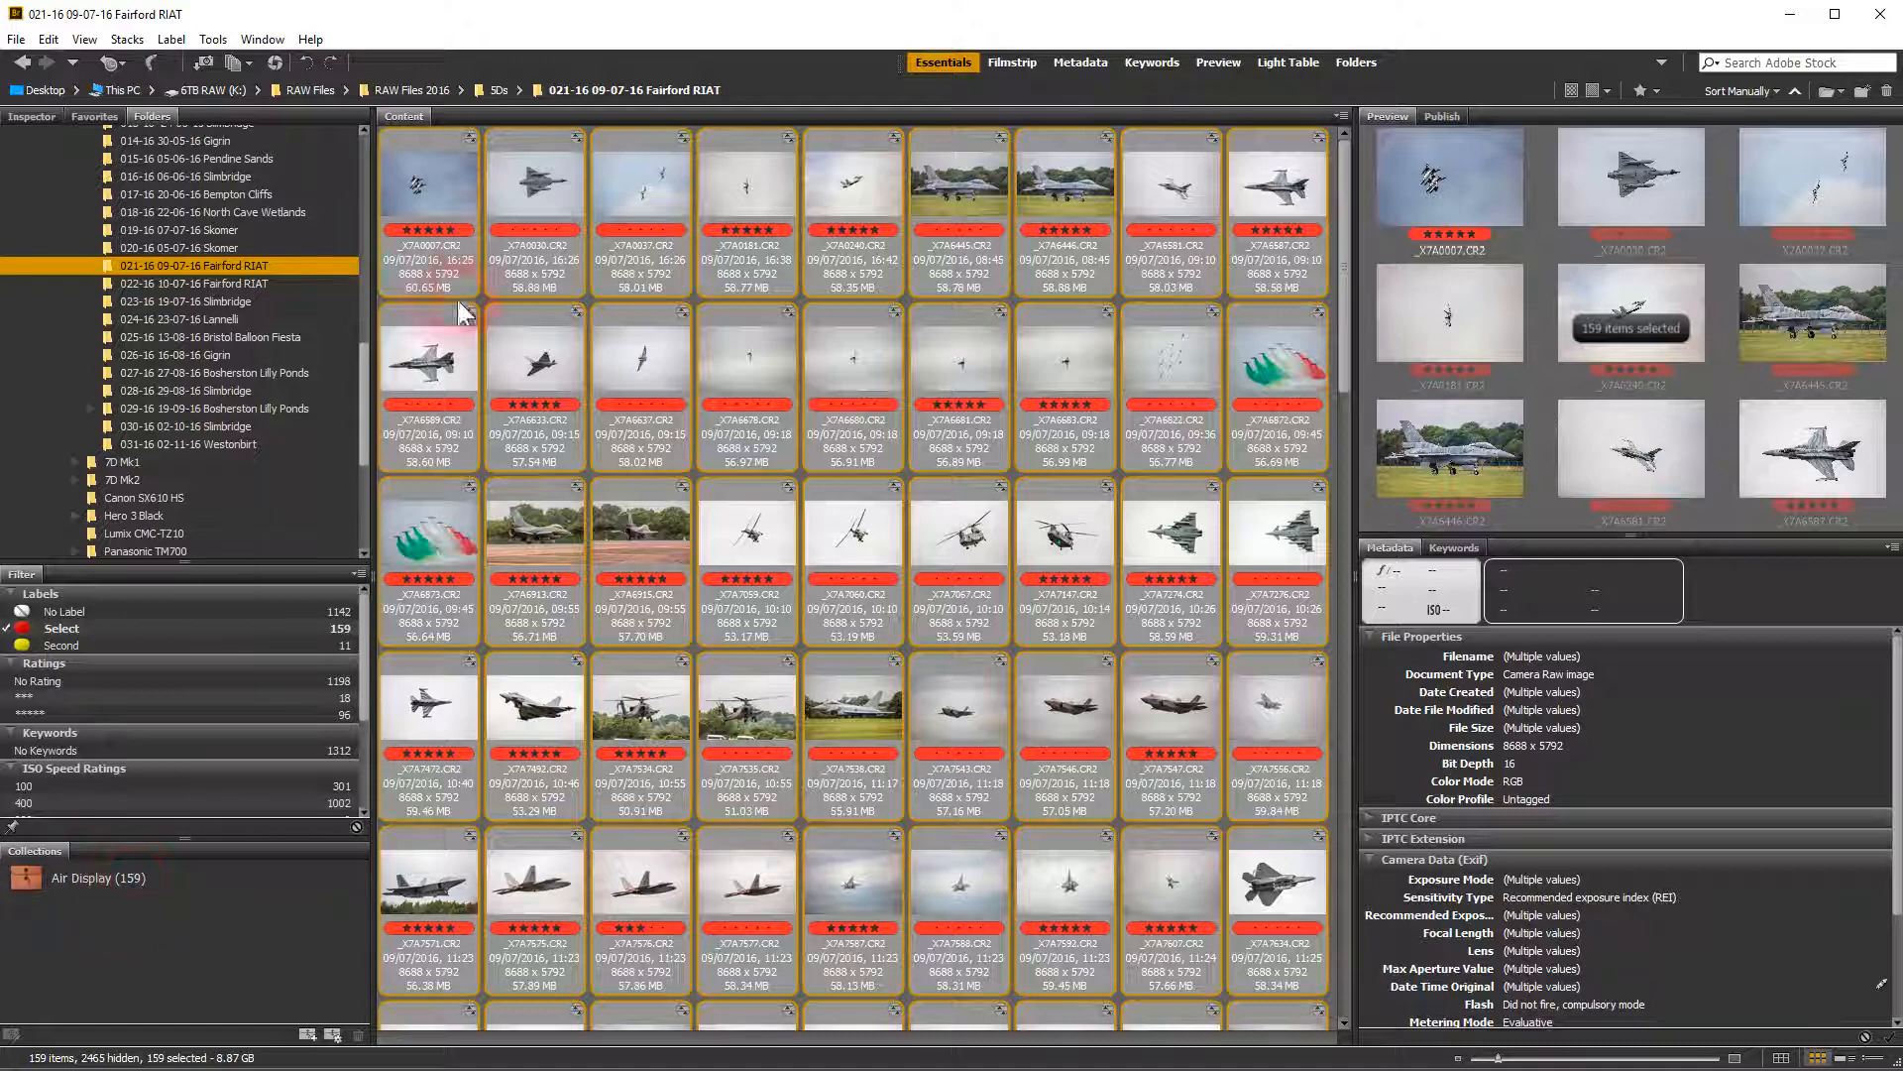
pyautogui.click(236, 848)
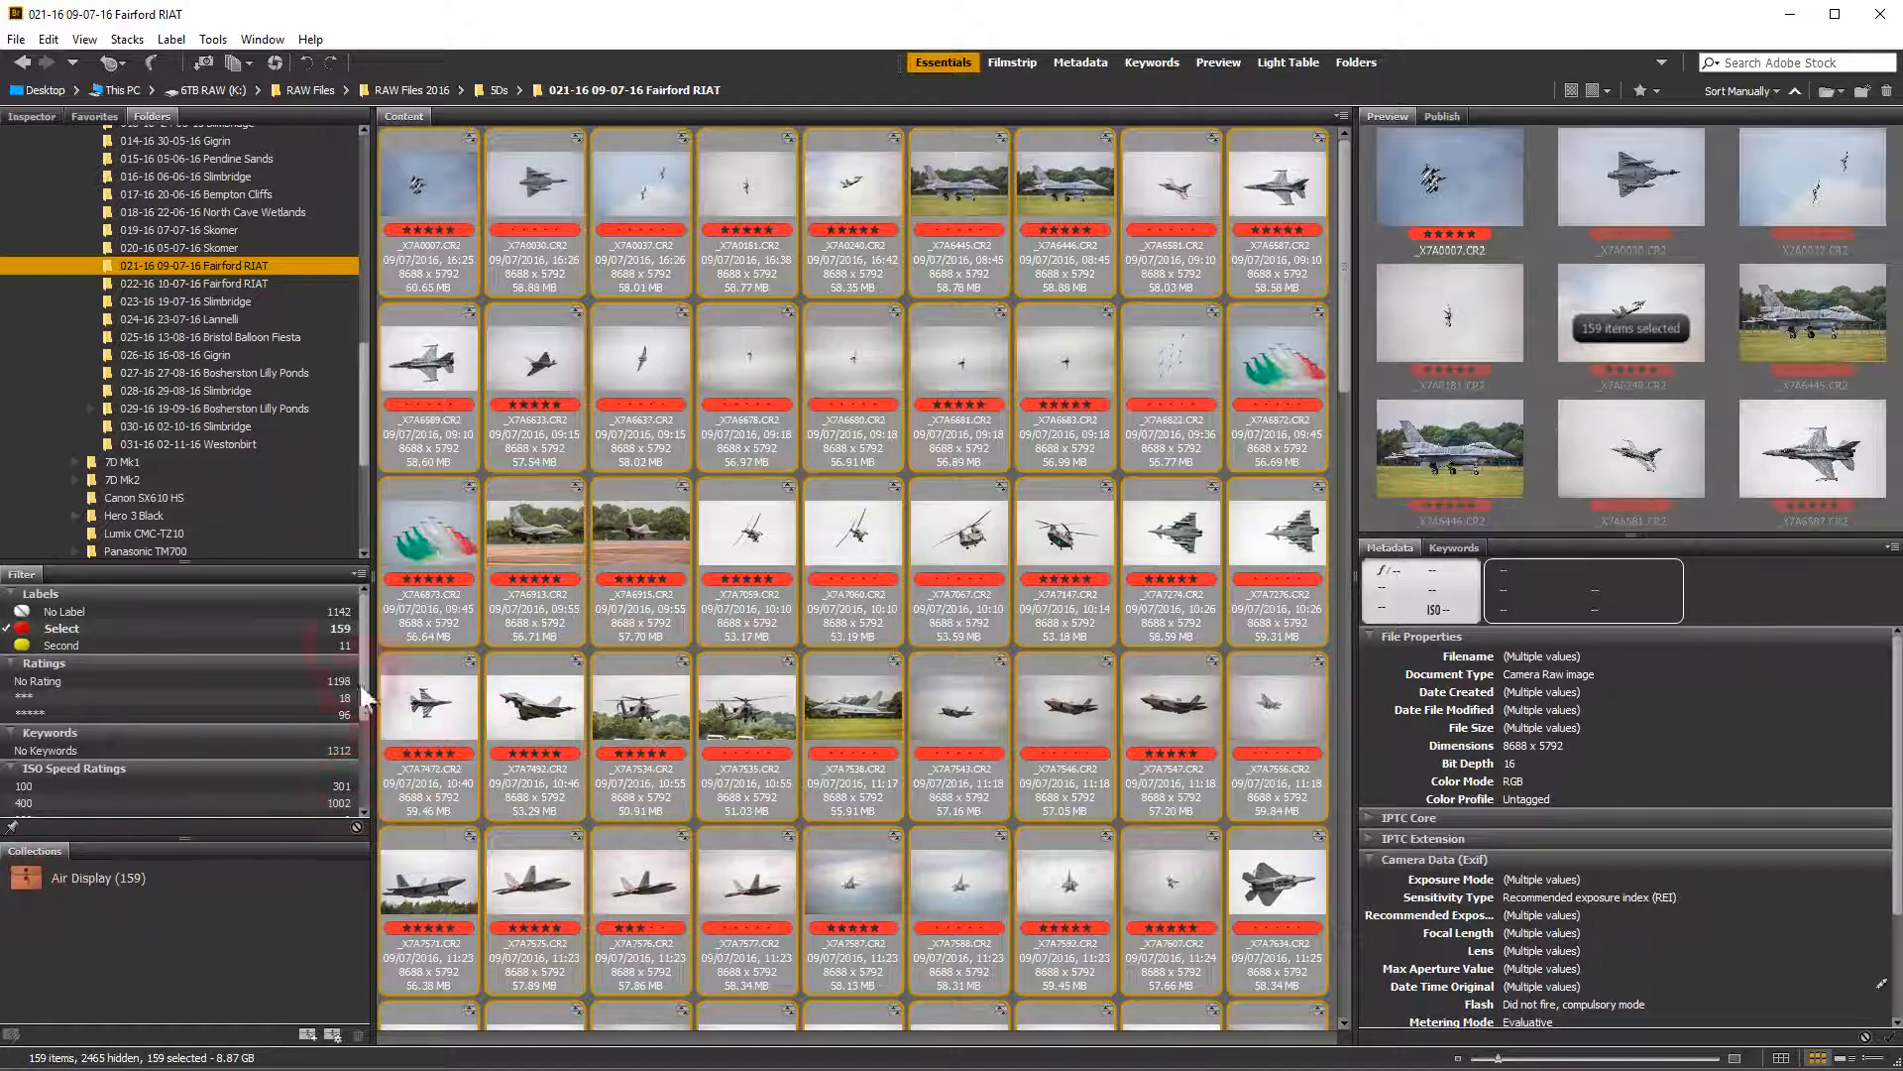
pyautogui.click(227, 283)
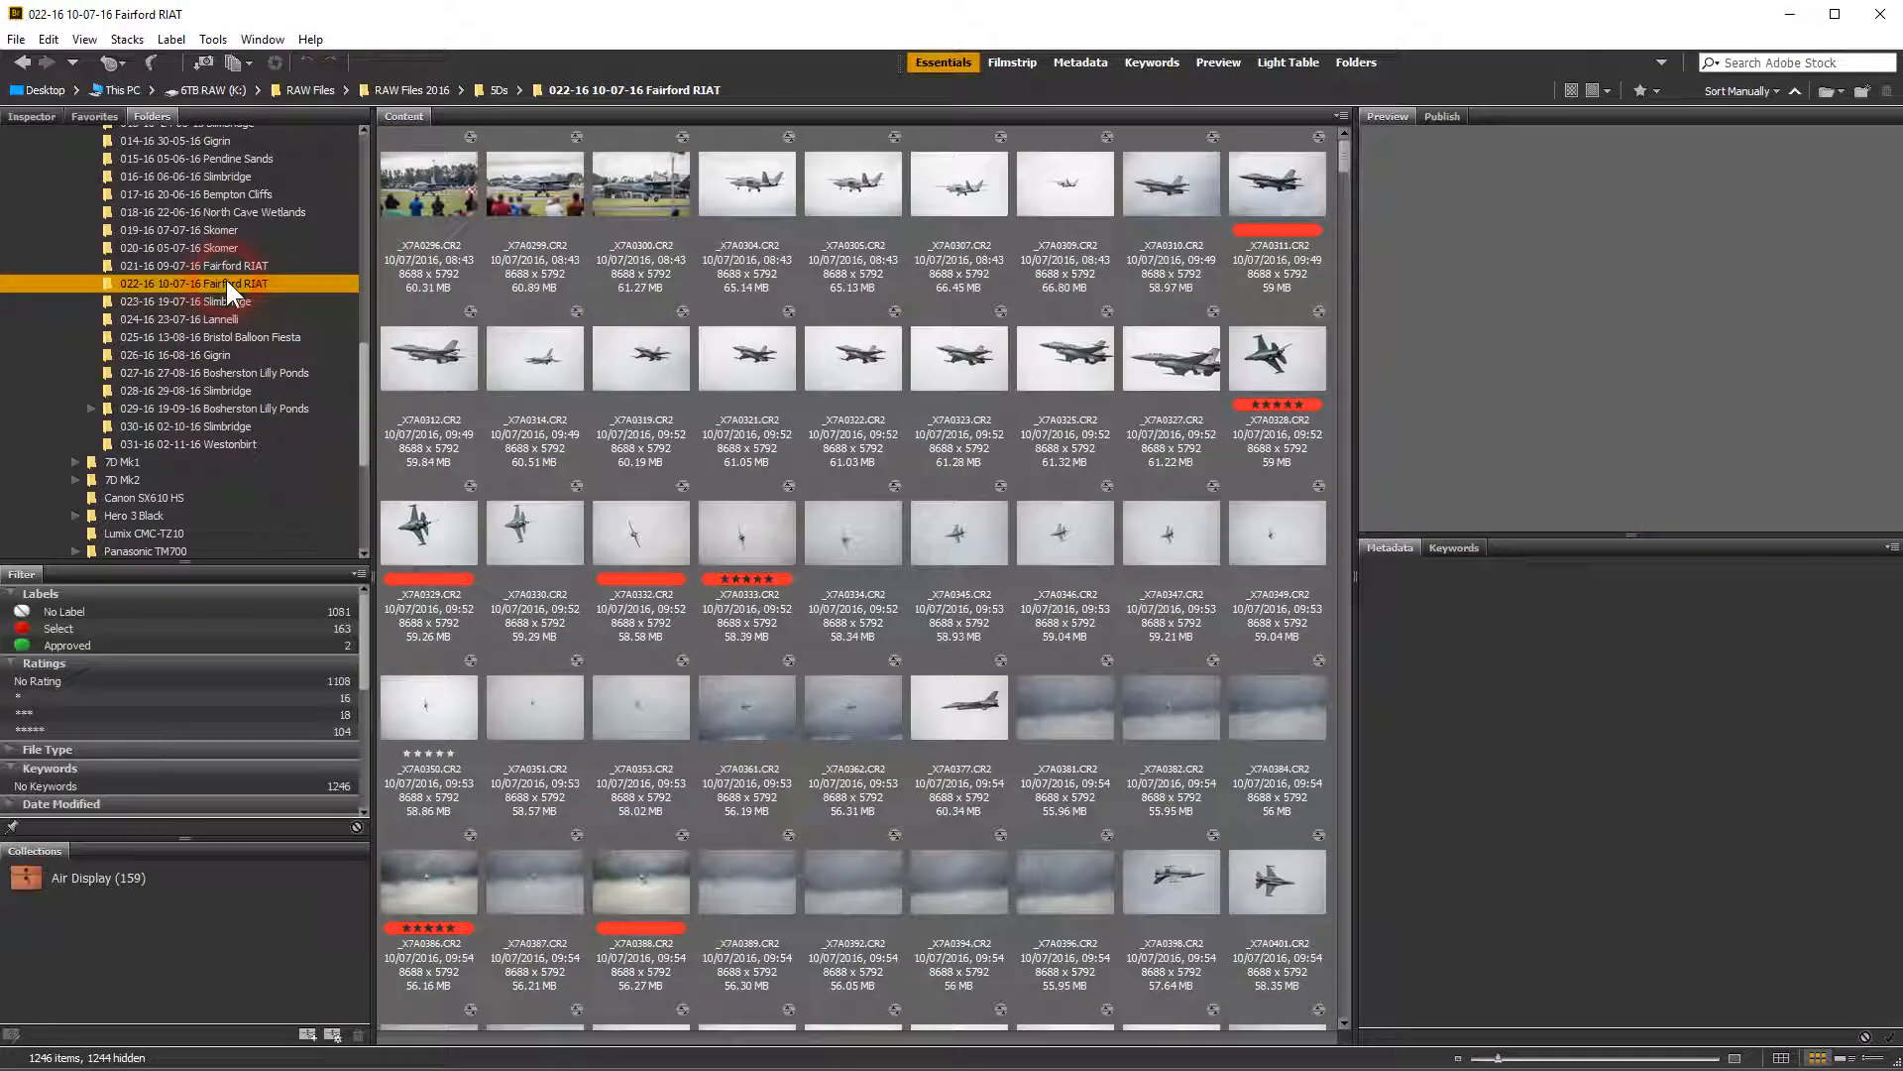
pyautogui.click(28, 626)
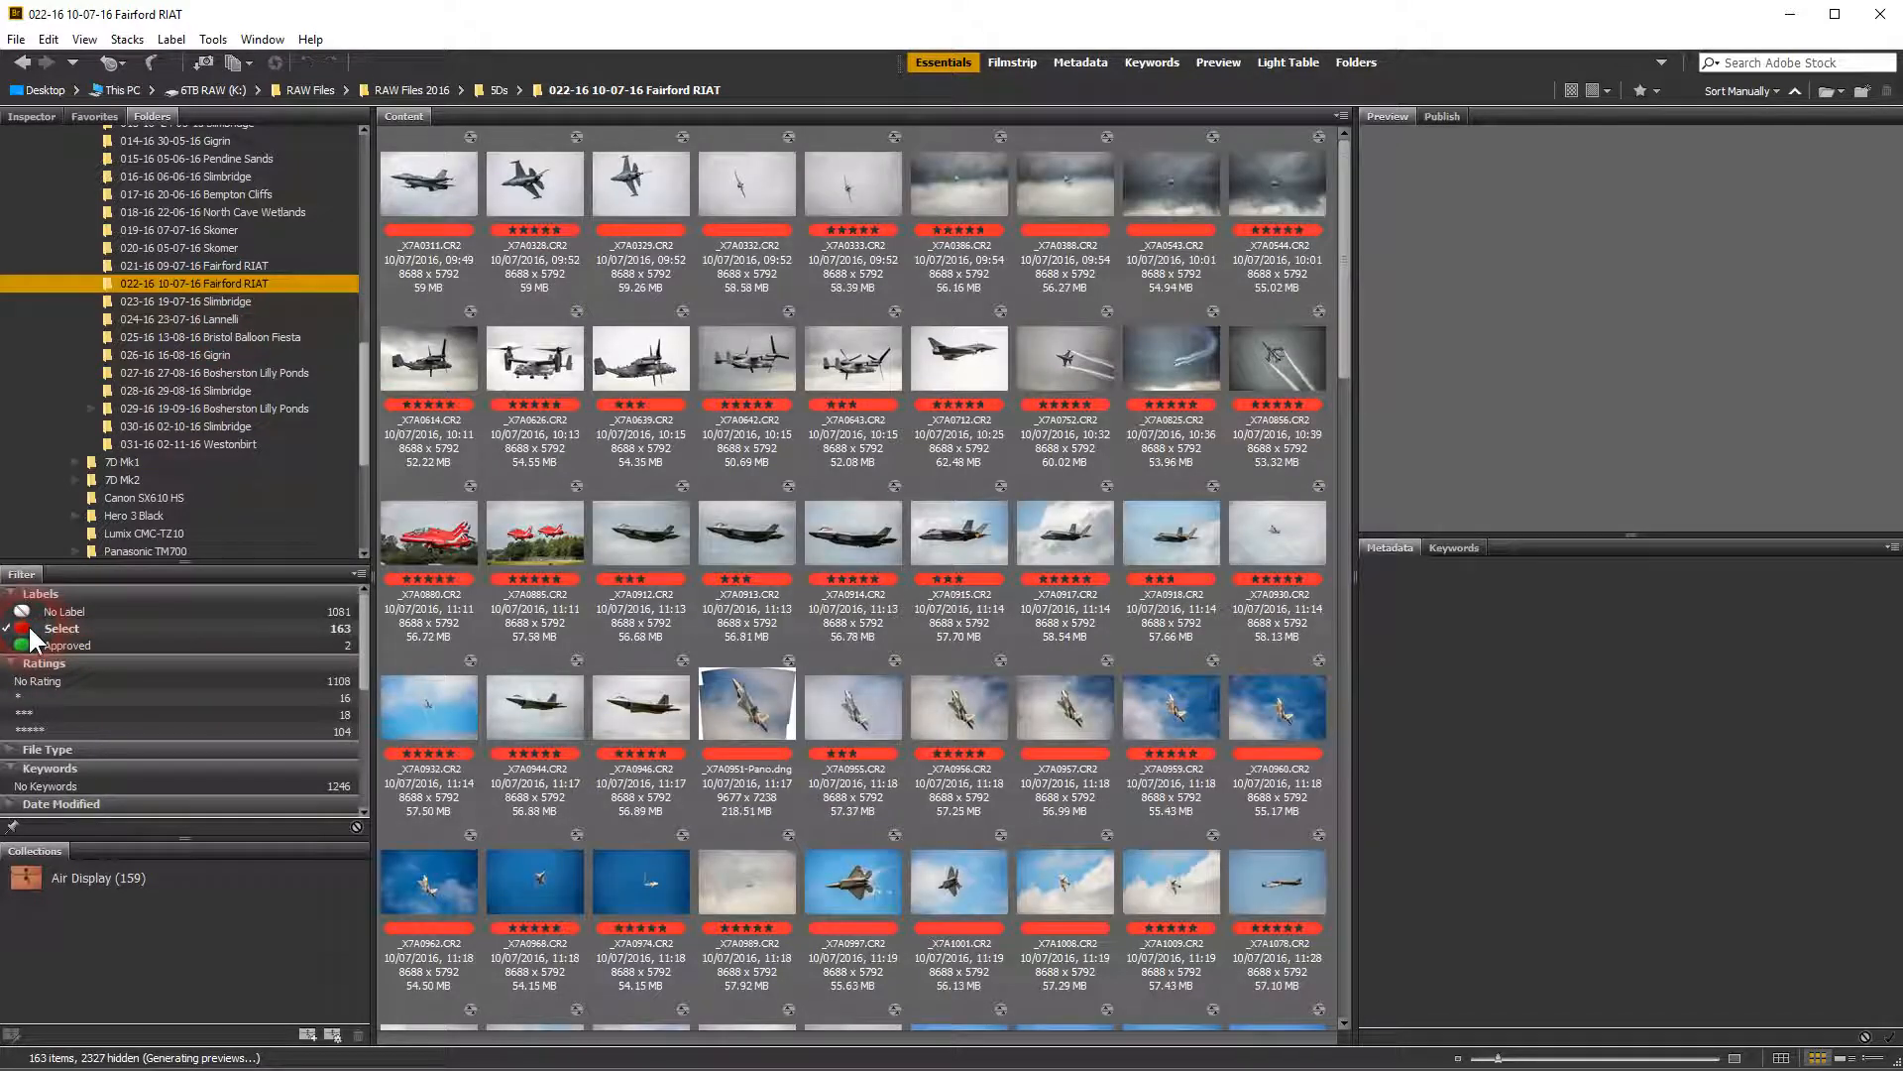
pyautogui.click(433, 354)
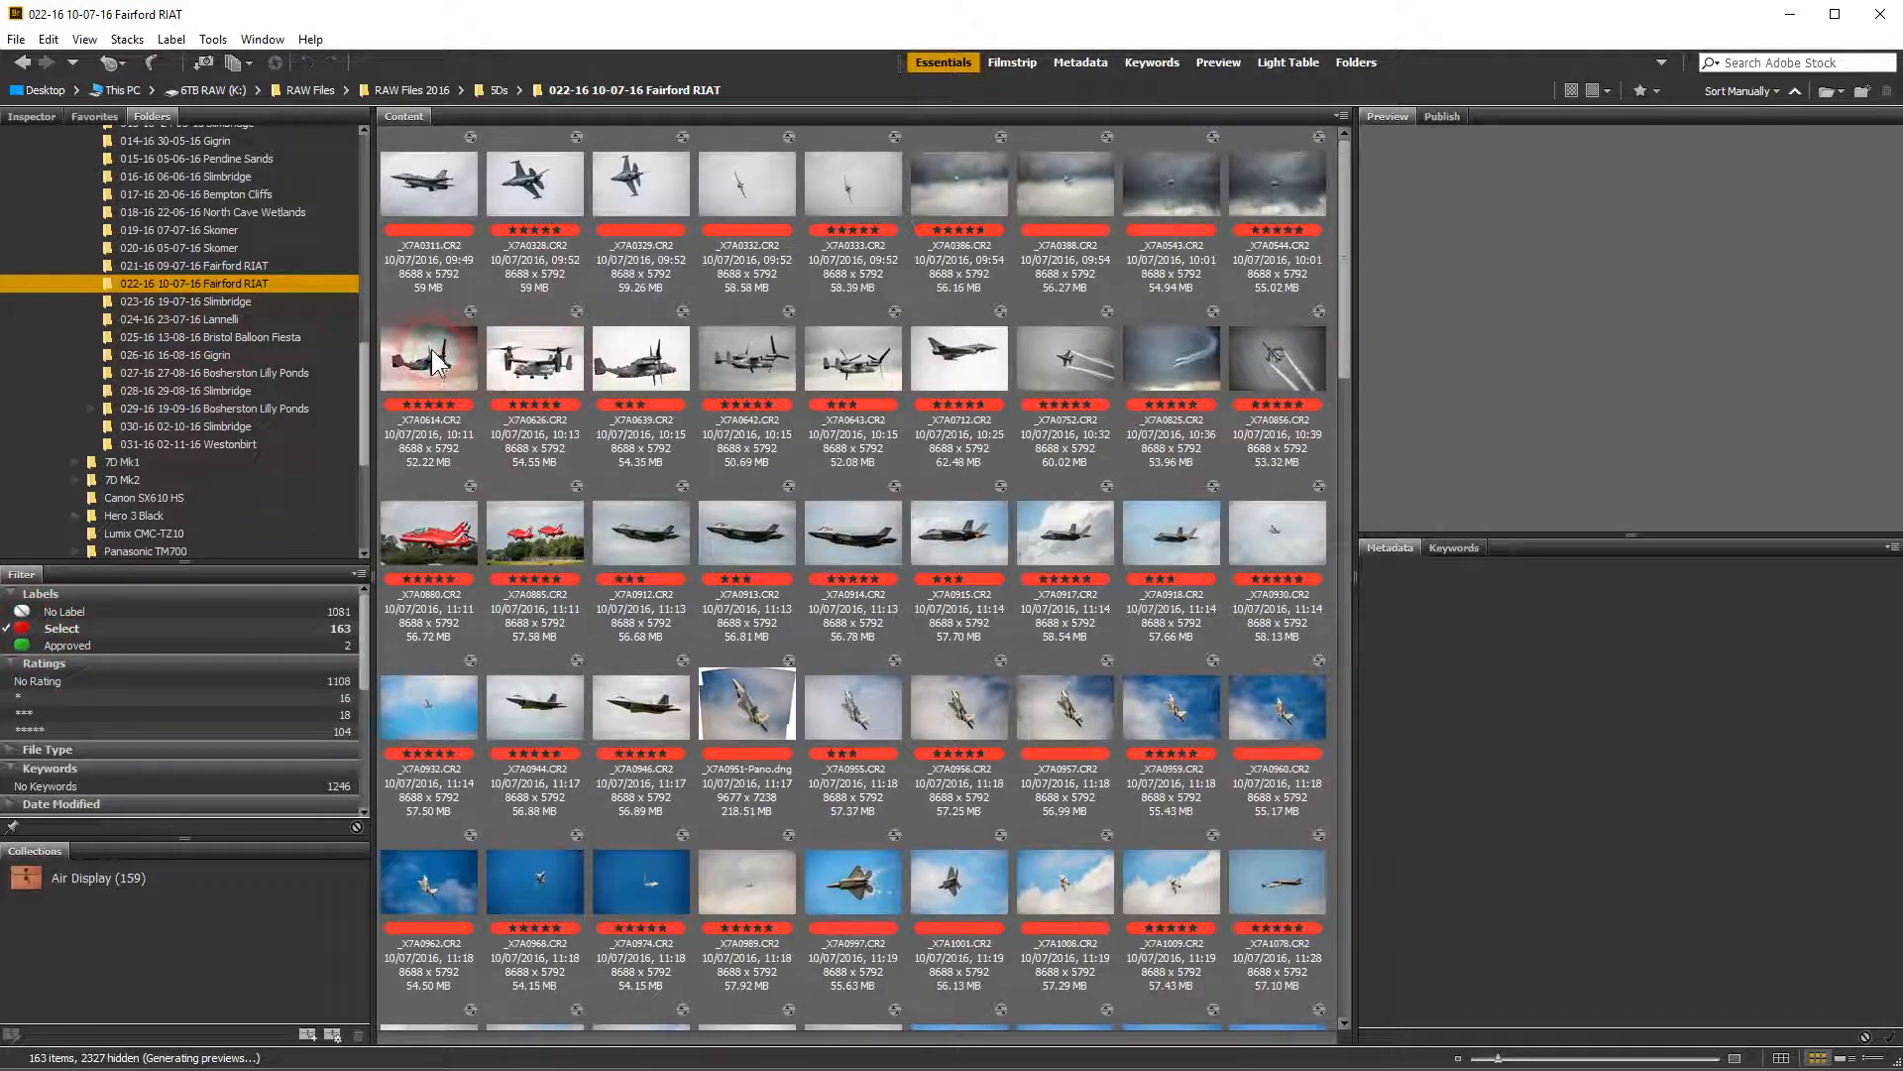
pyautogui.hotkey('ctrl', 'a')
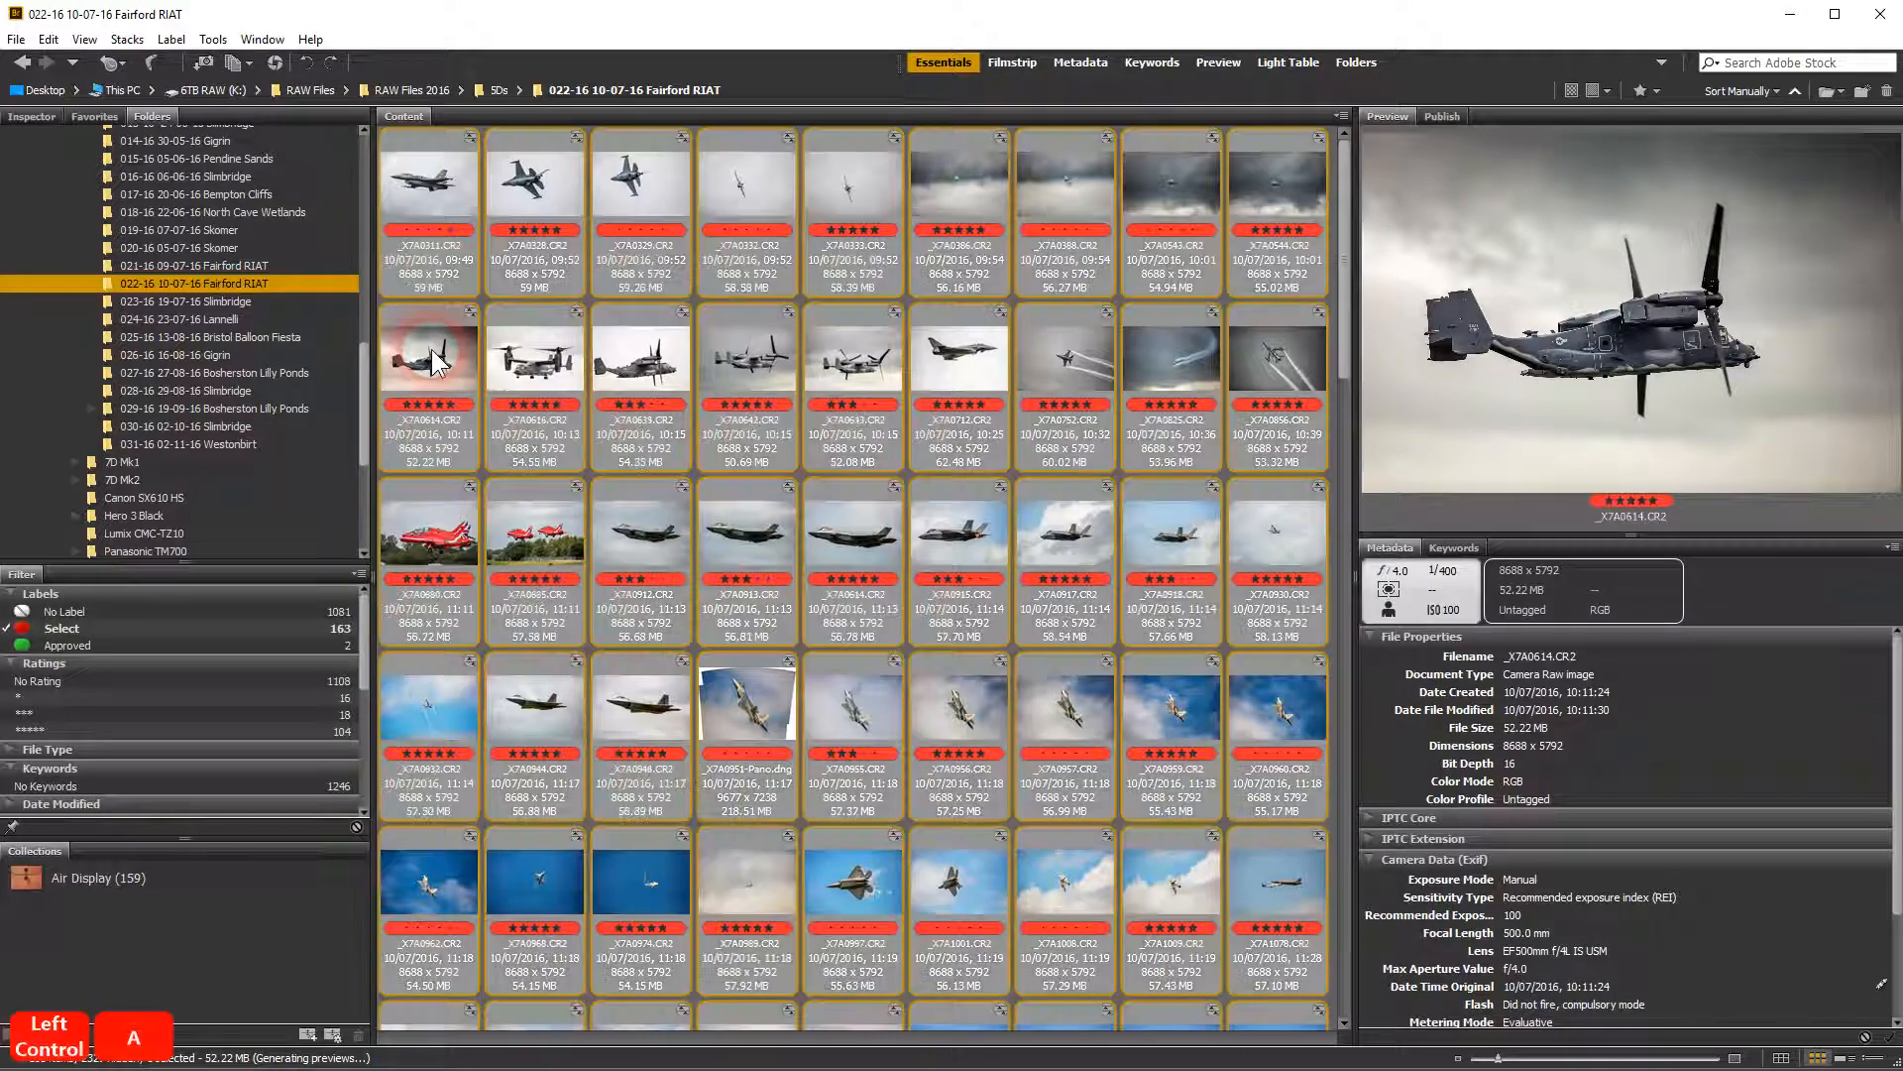
pyautogui.moveTo(433, 359); pyautogui.dragTo(139, 890)
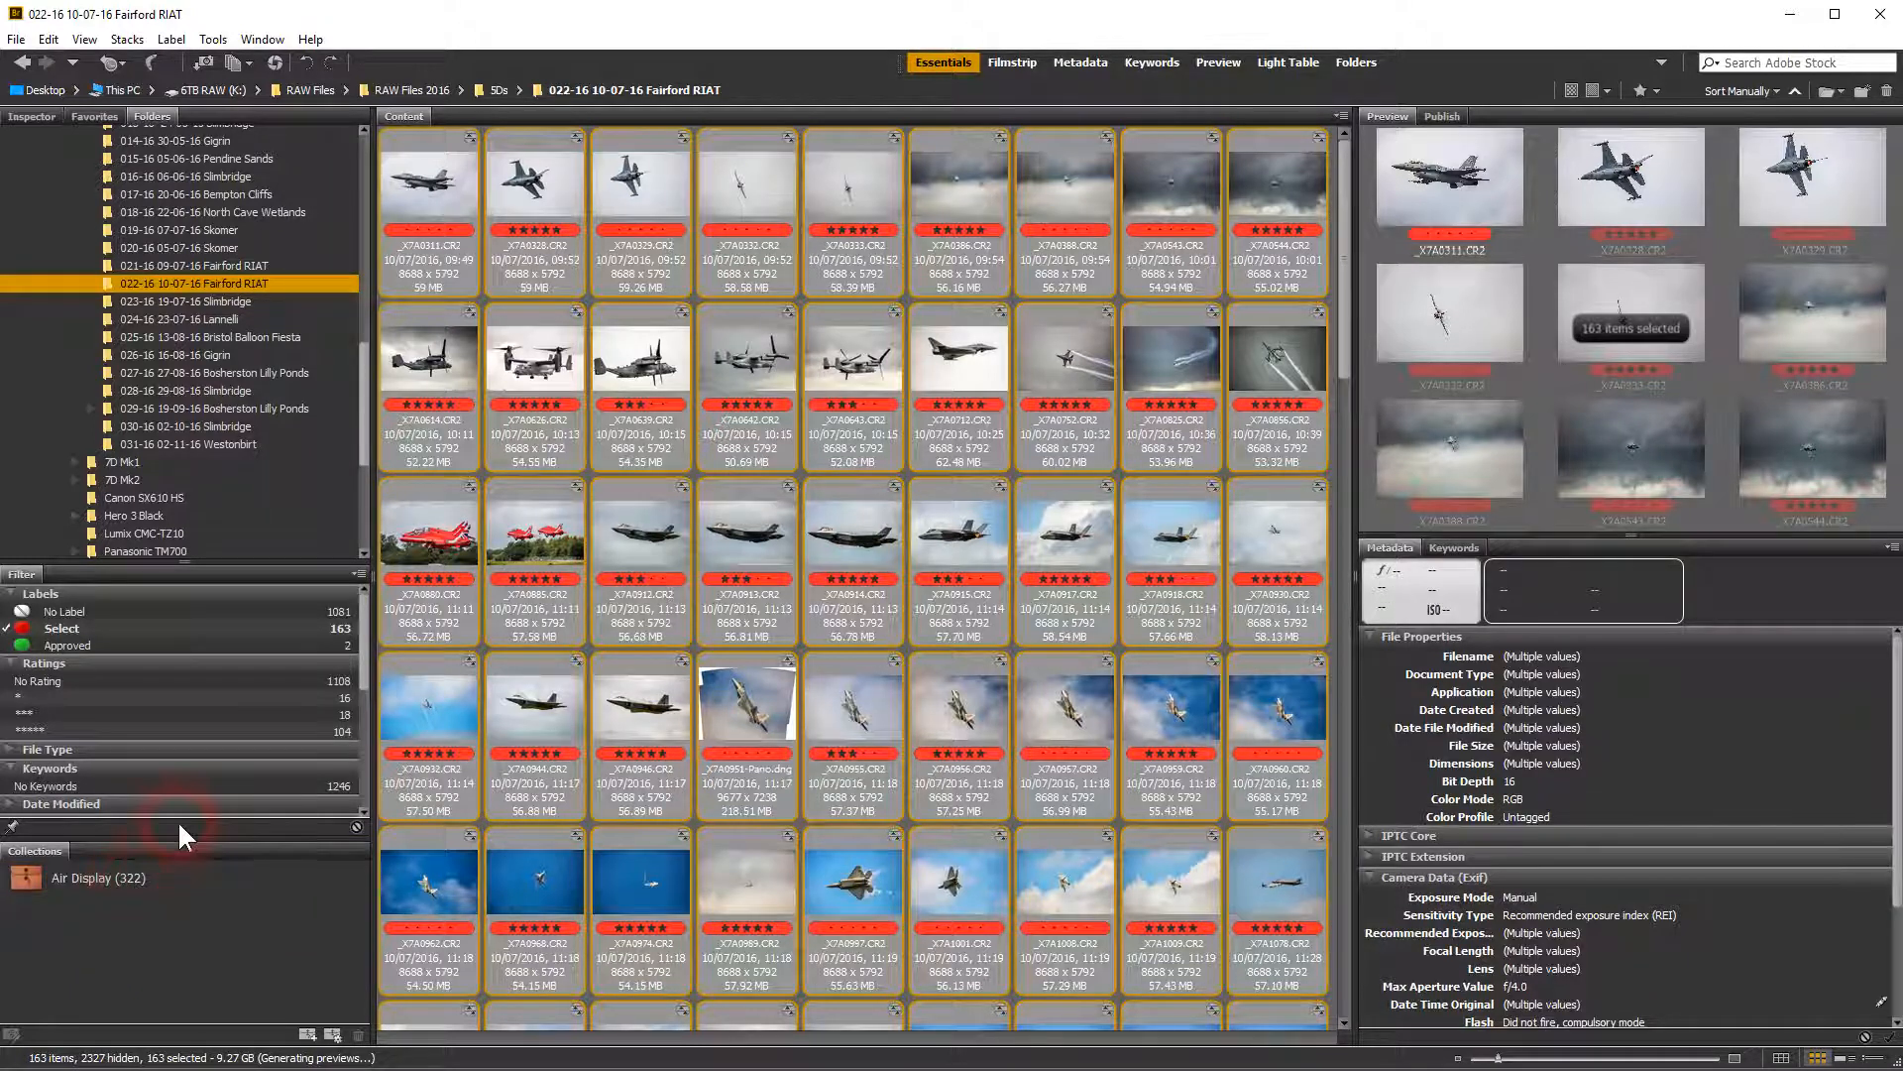
# Open the Air Display collection and examine its photos, selecting the first row and the second row in turn
pyautogui.click(36, 874)
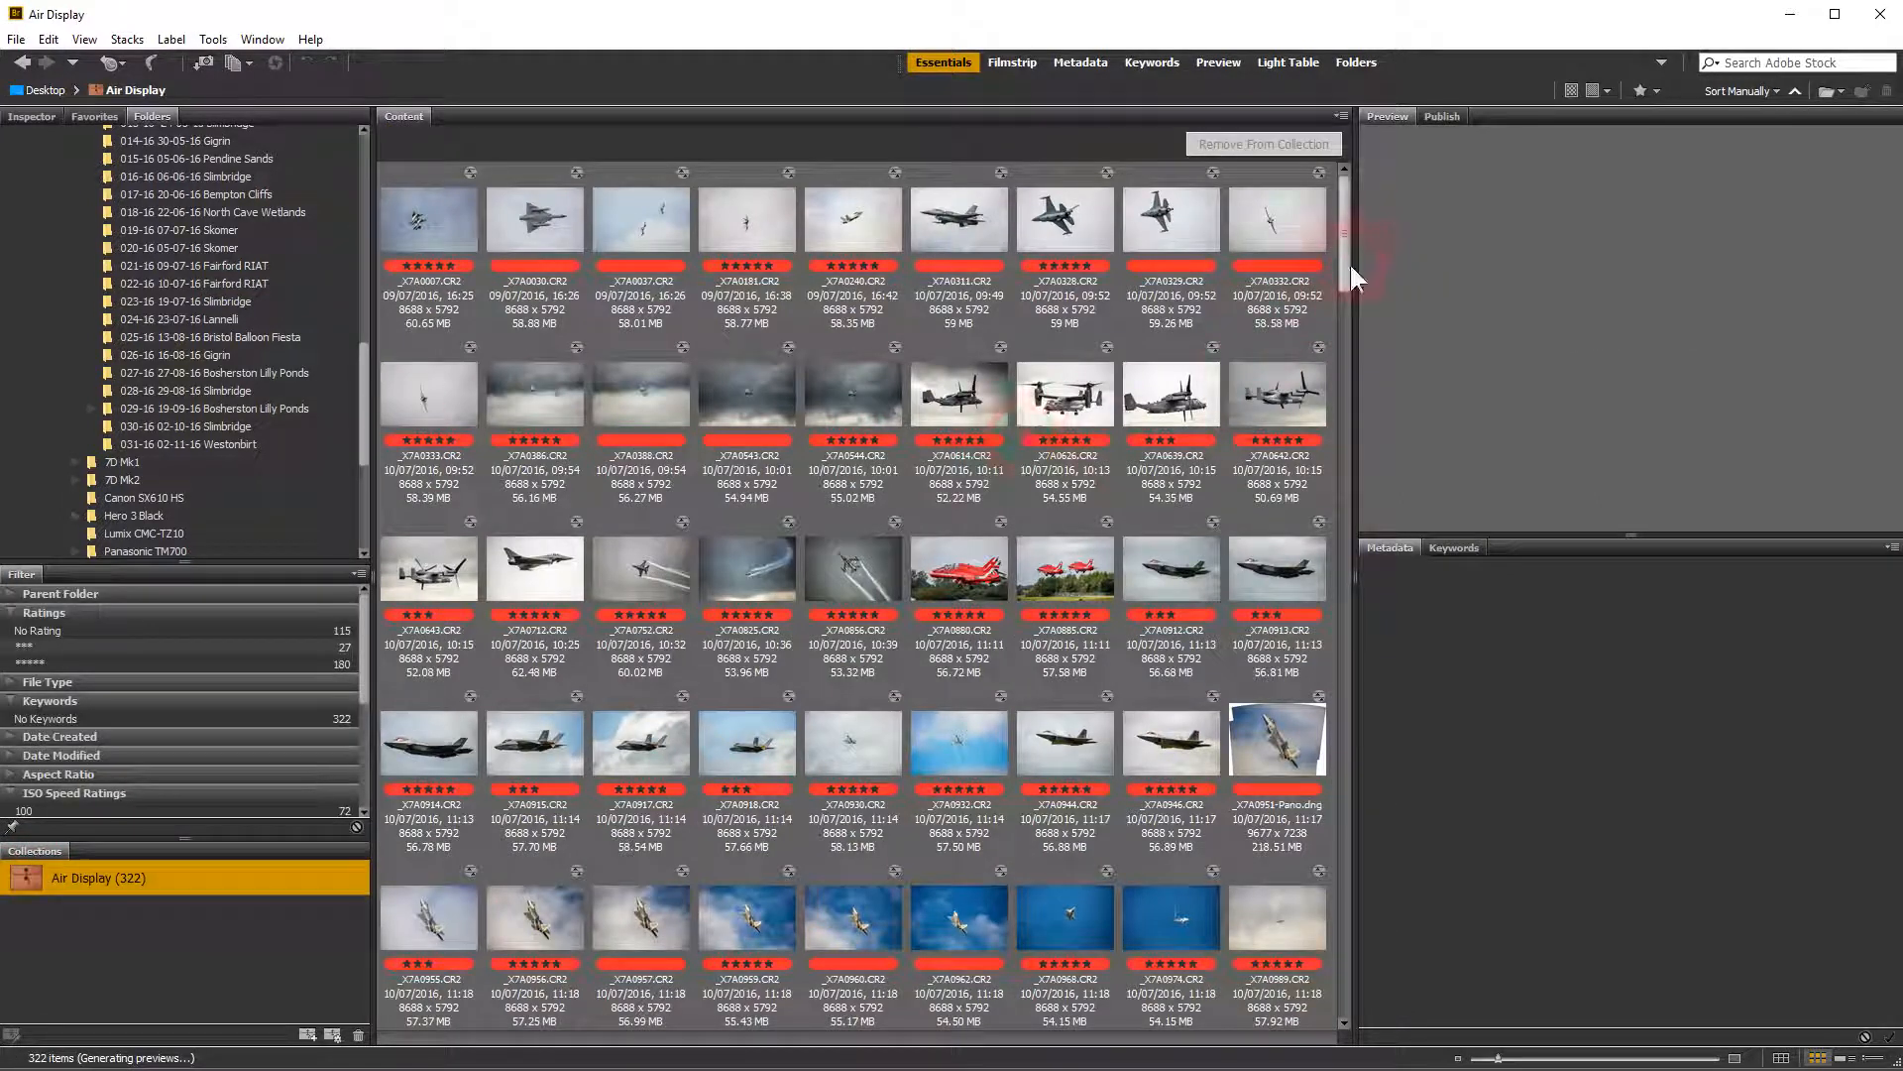
pyautogui.moveTo(1342, 266); pyautogui.dragTo(1237, 256)
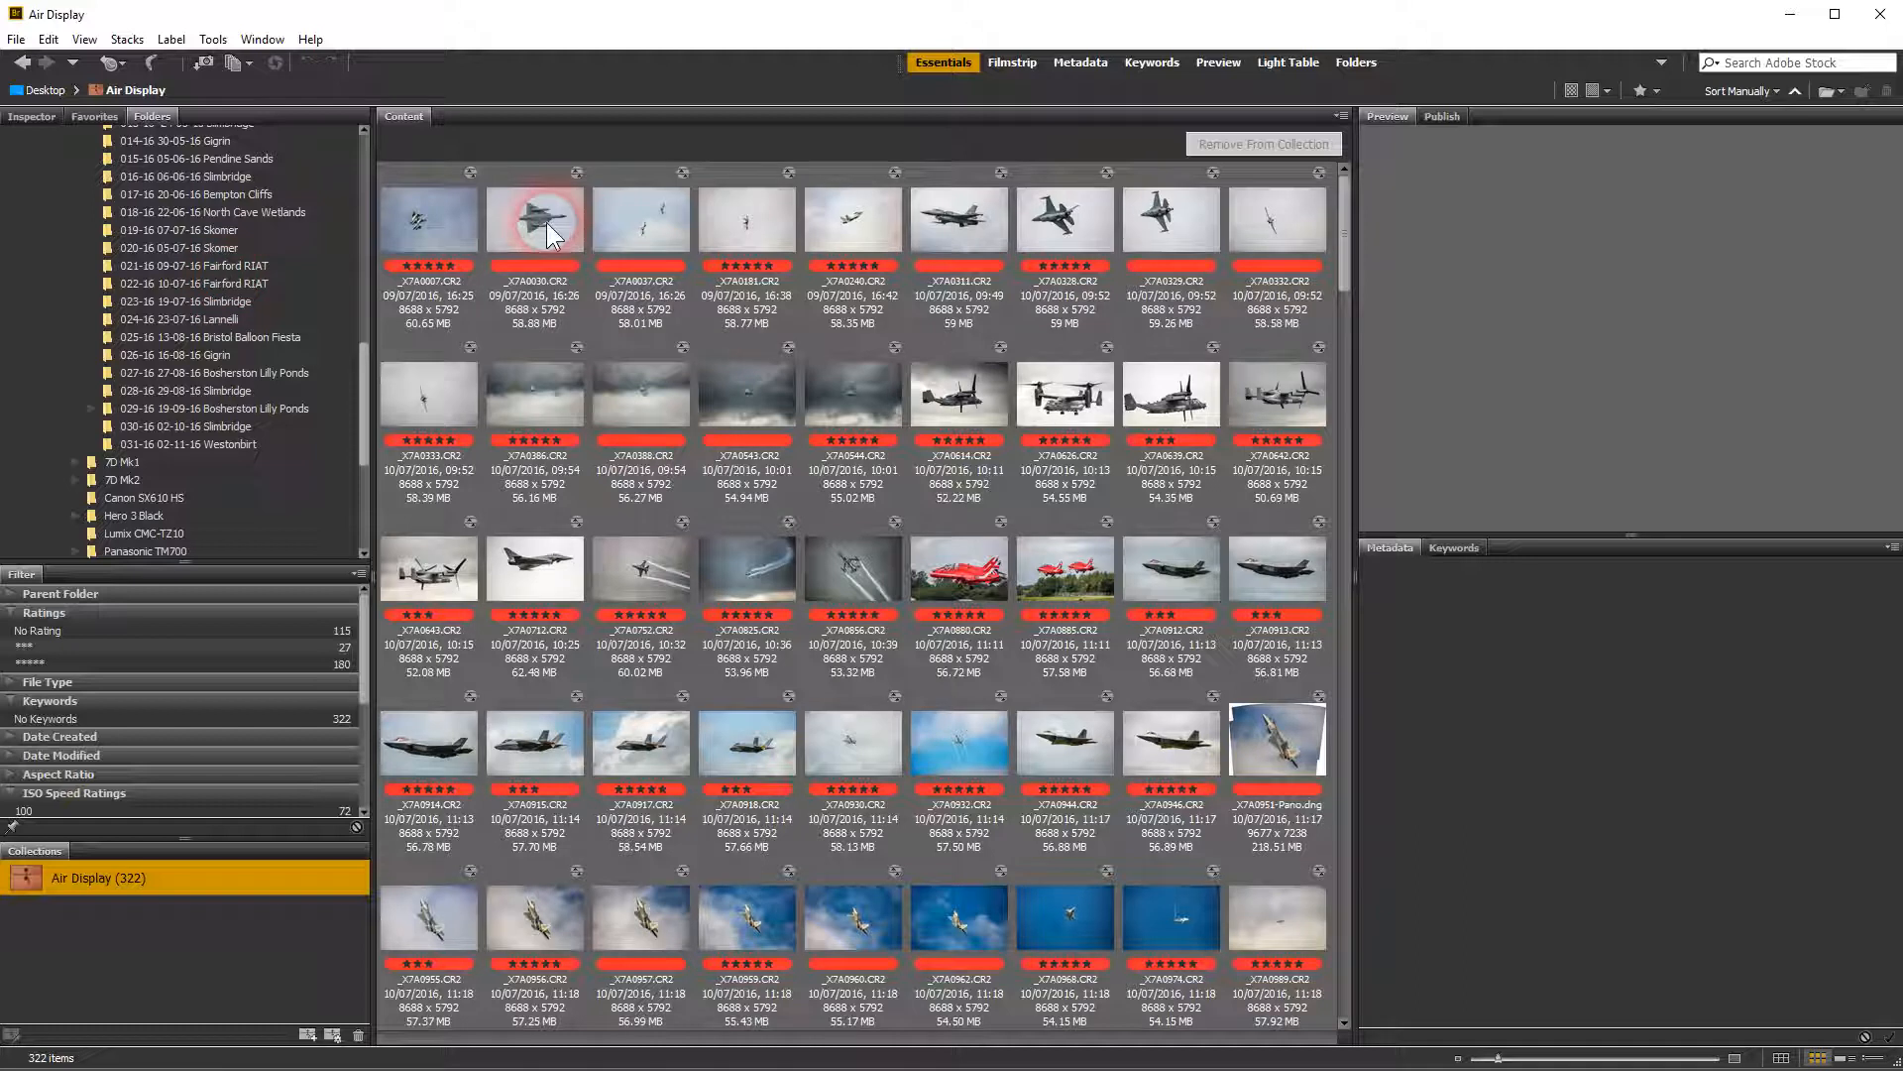
pyautogui.click(426, 232)
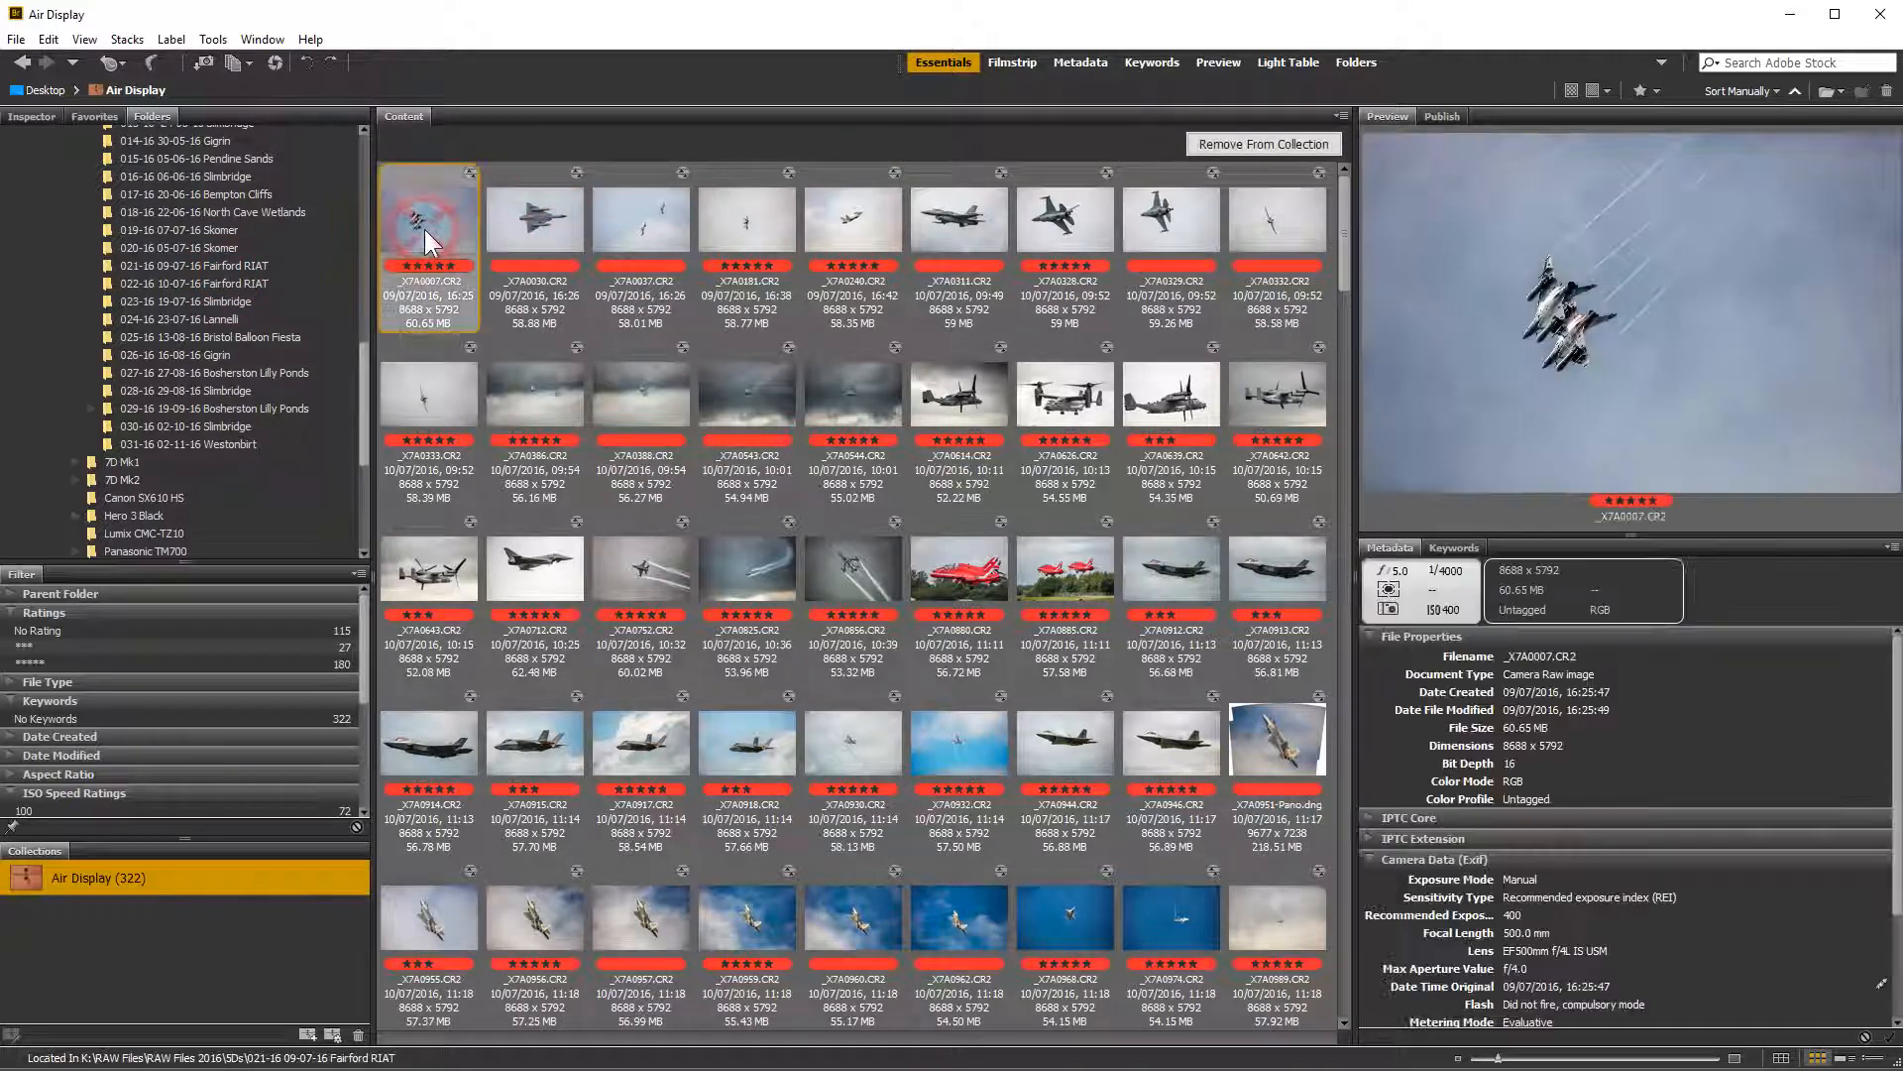
pyautogui.keyDown('shift'); pyautogui.click(1285, 230); pyautogui.keyUp('shift')
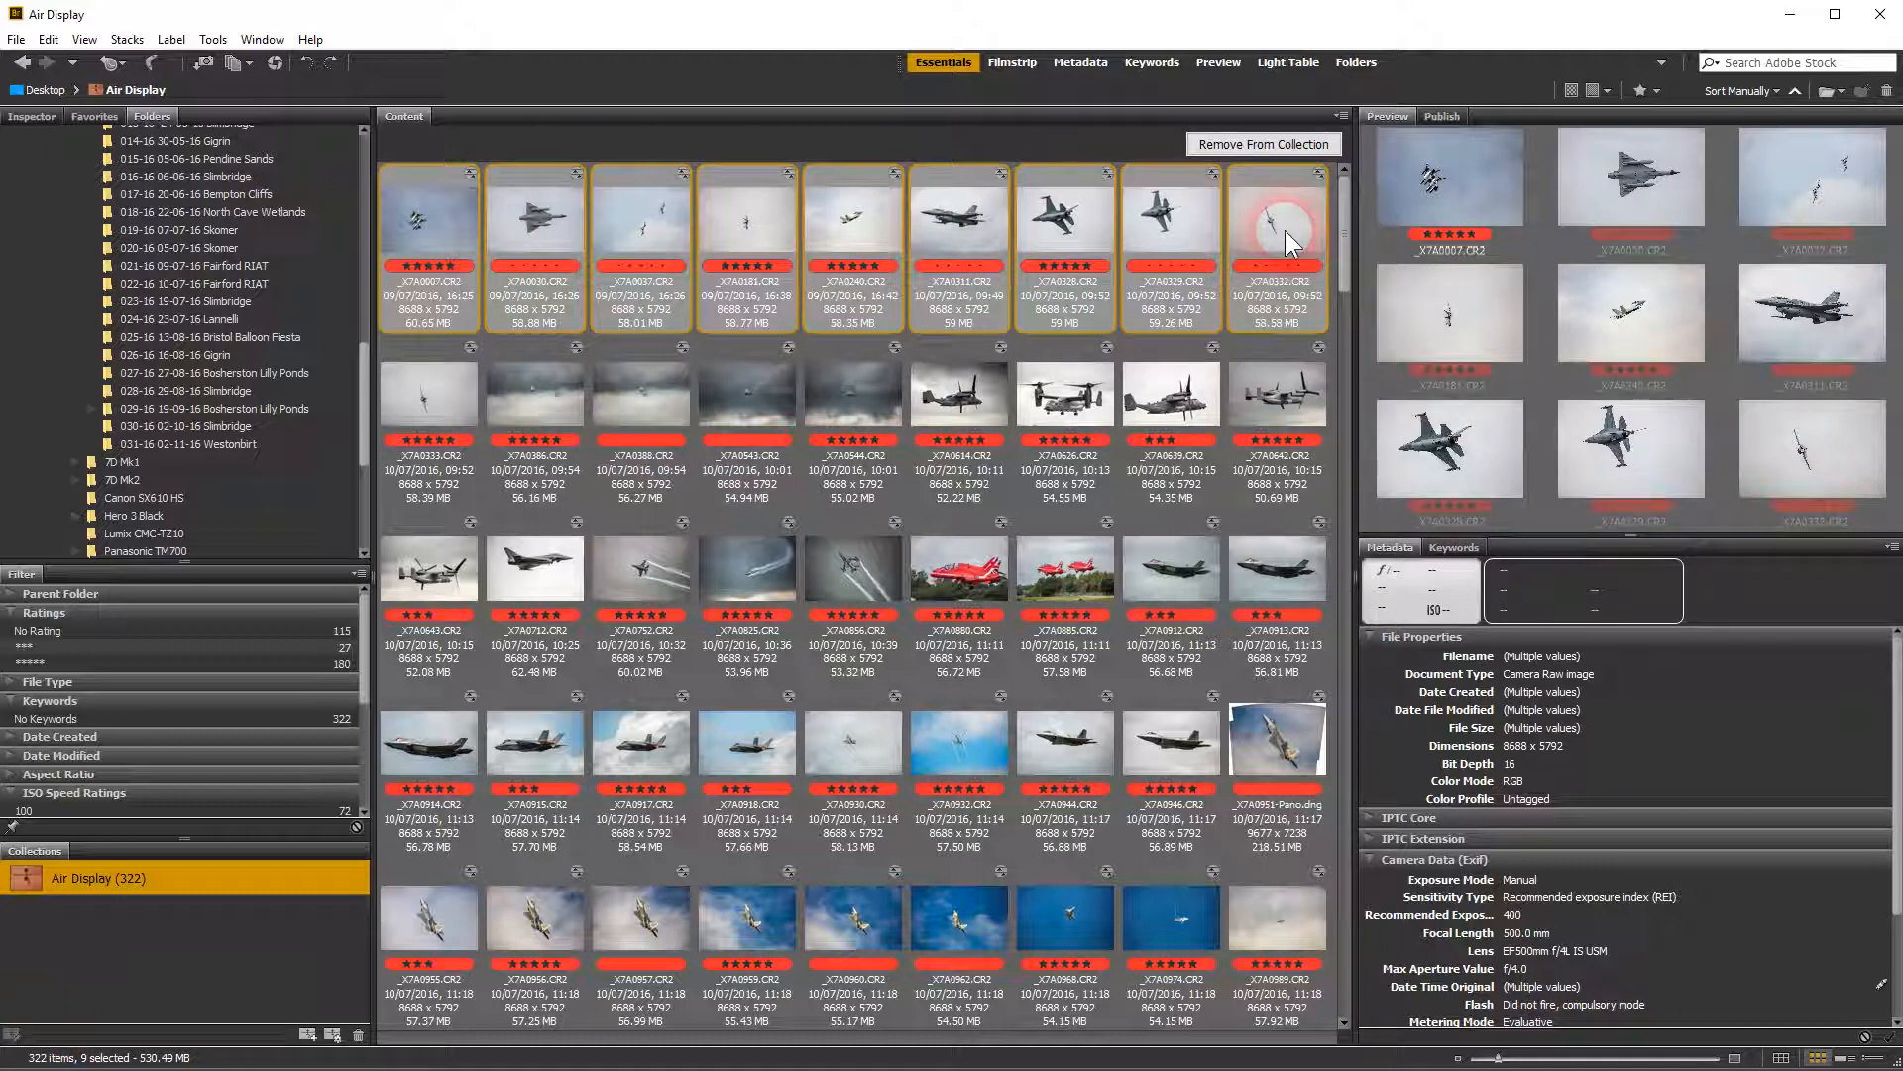
pyautogui.click(417, 398)
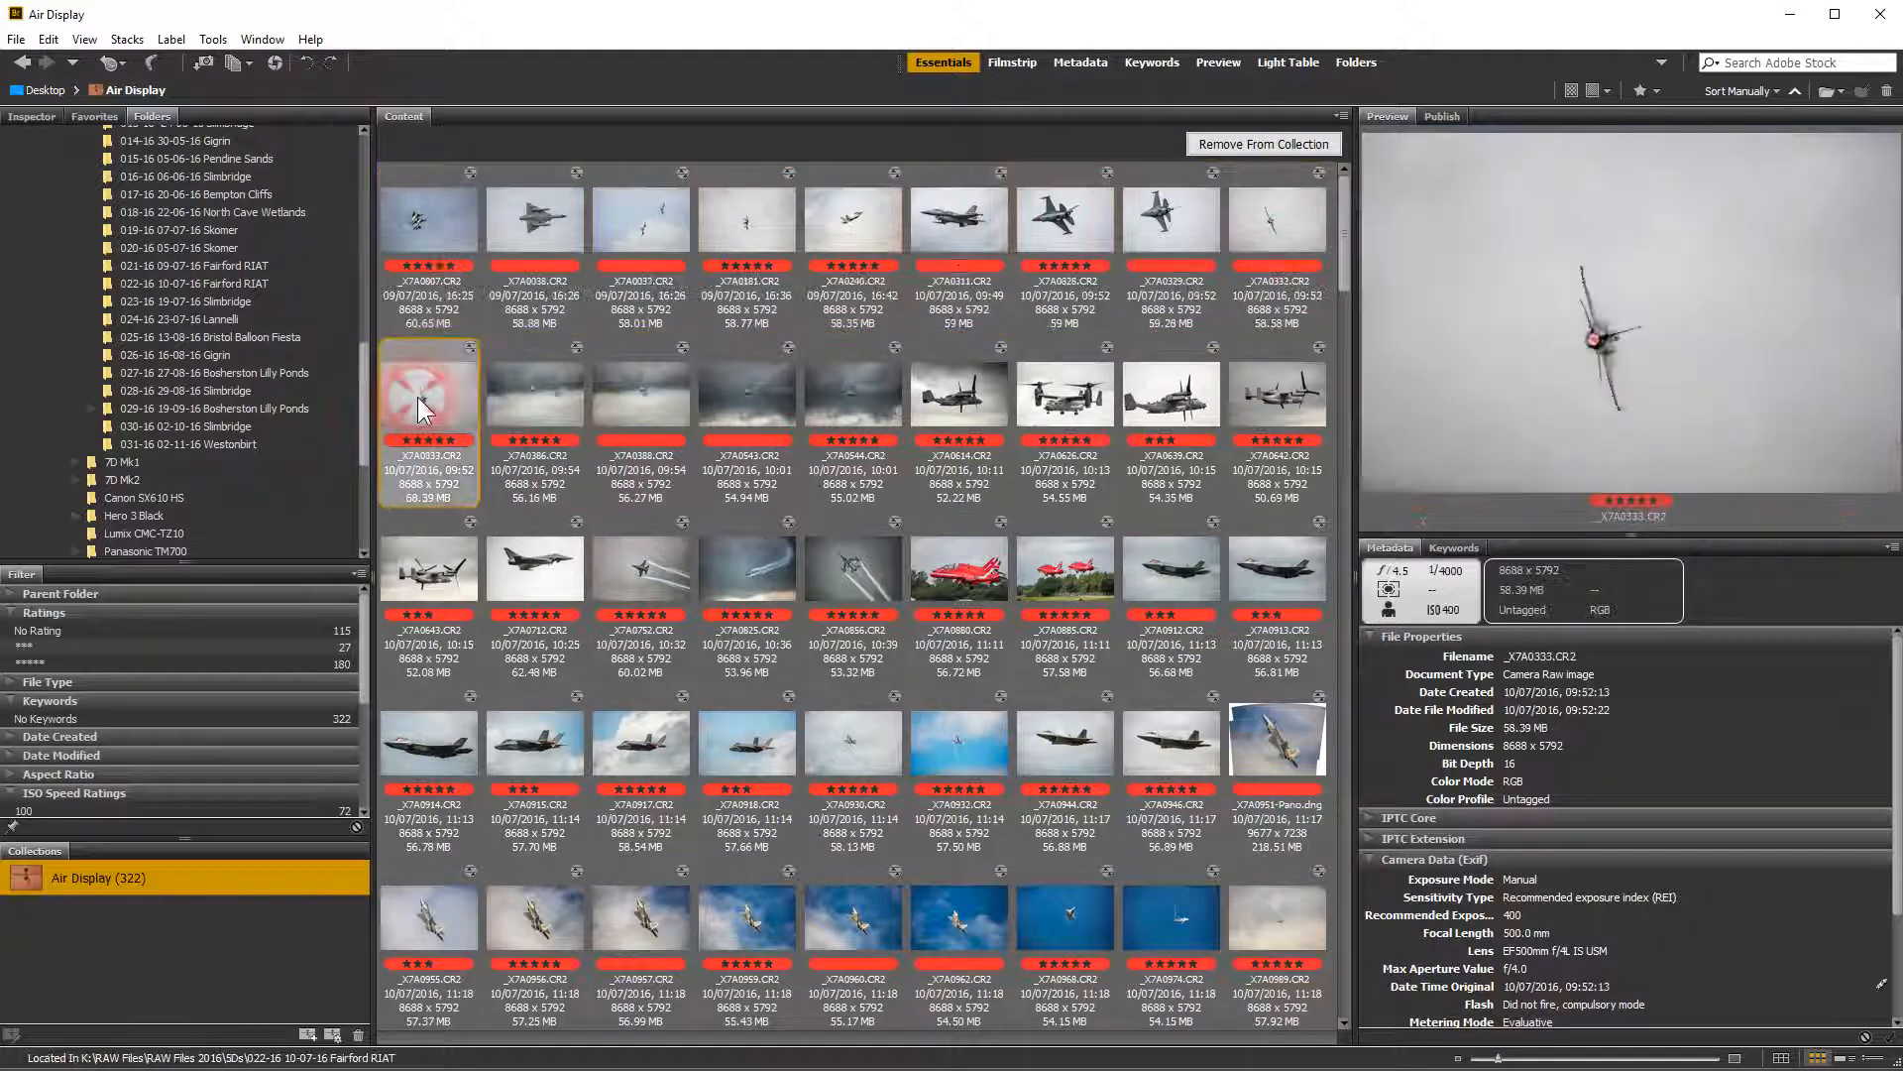
pyautogui.keyDown('shift'); pyautogui.click(1281, 379); pyautogui.keyUp('shift')
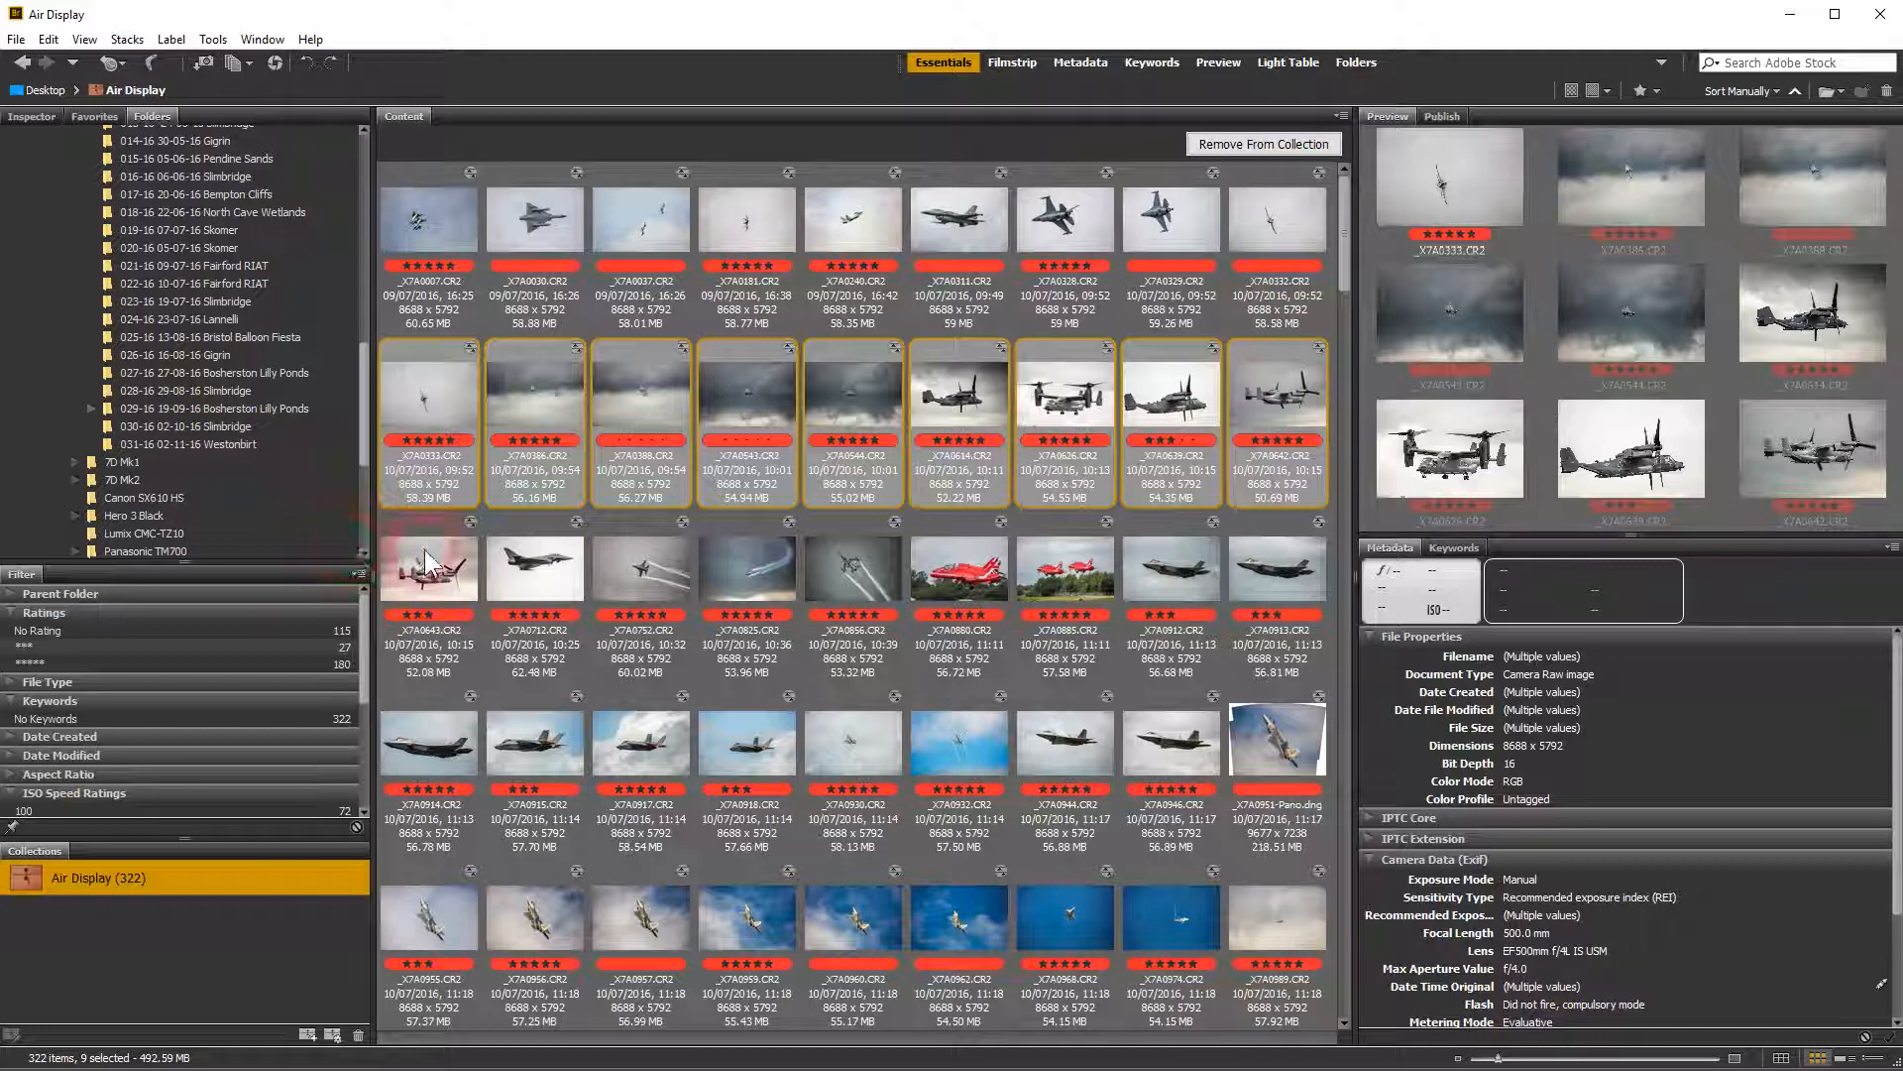
# Open photo _X7A0007.CR2 from the Air Display collection in Camera Raw
pyautogui.click(428, 204)
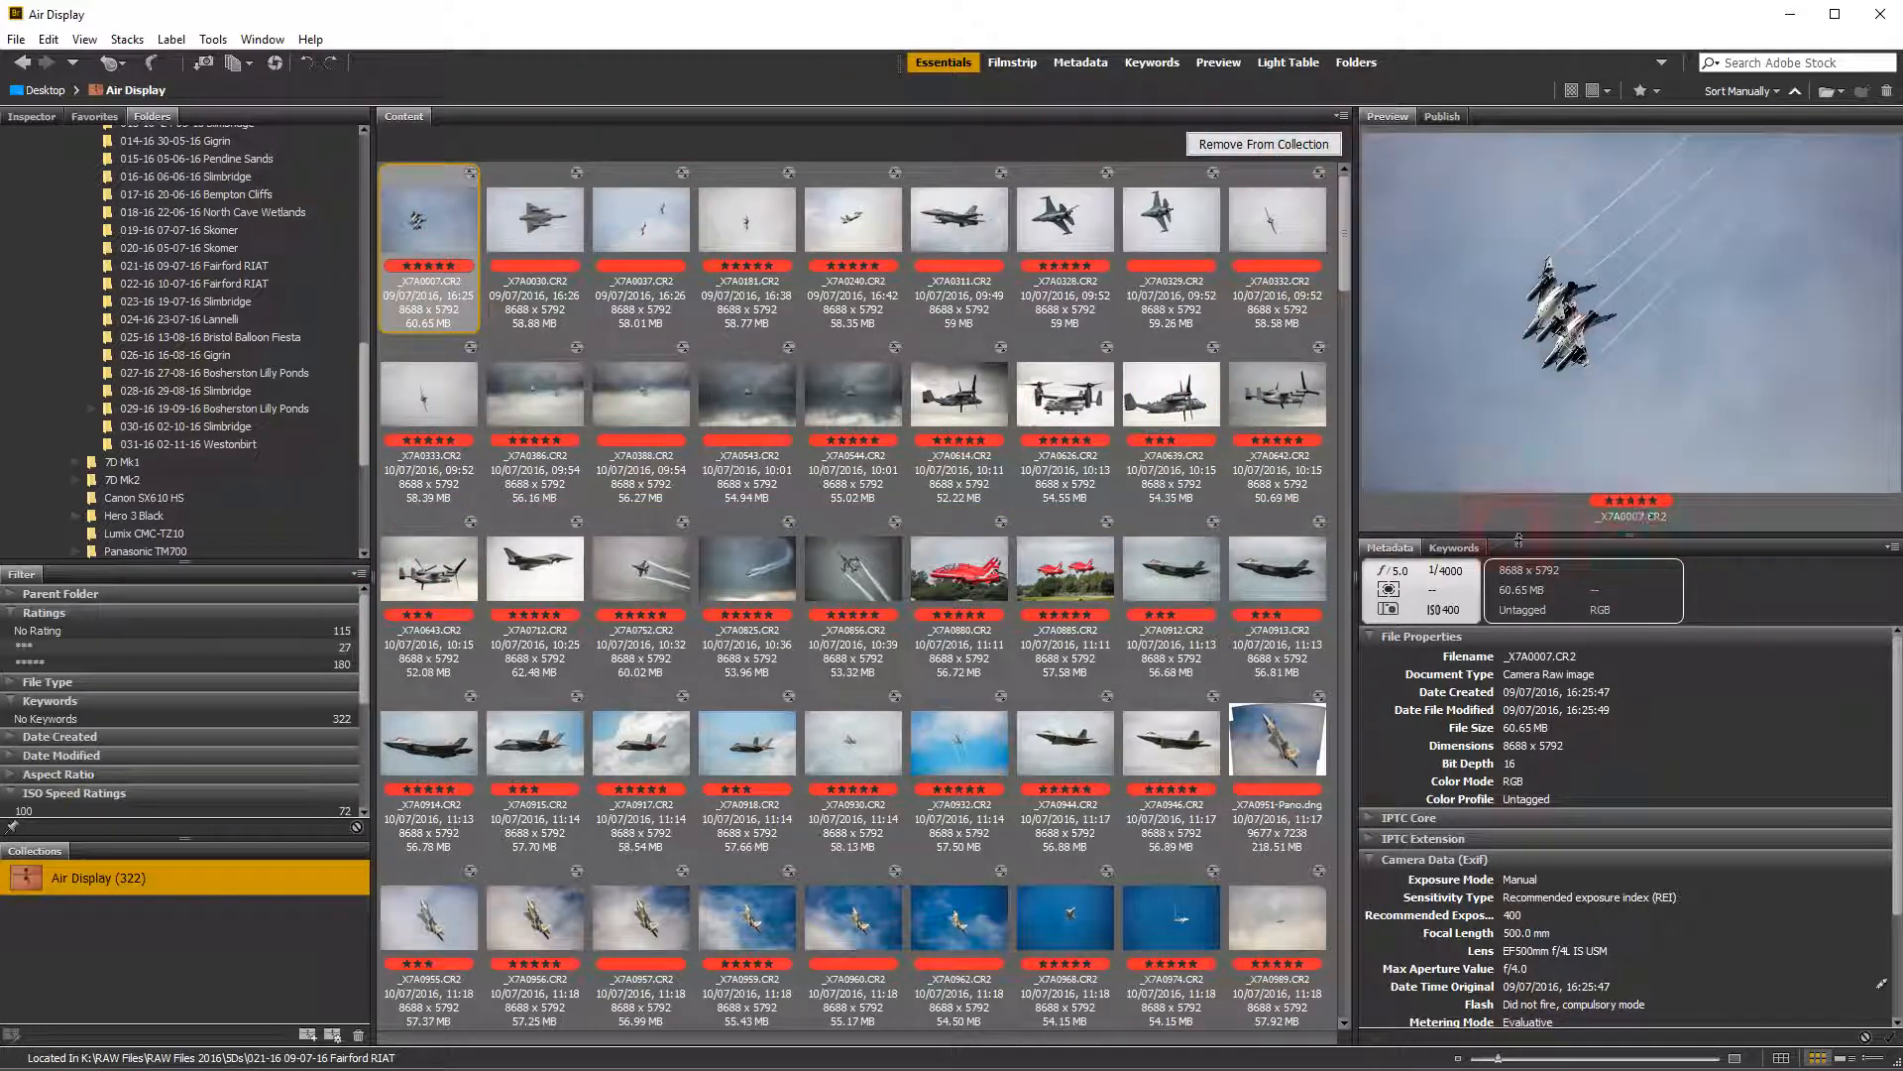
pyautogui.click(445, 243)
pyautogui.hotkey('ctrl', 'r')
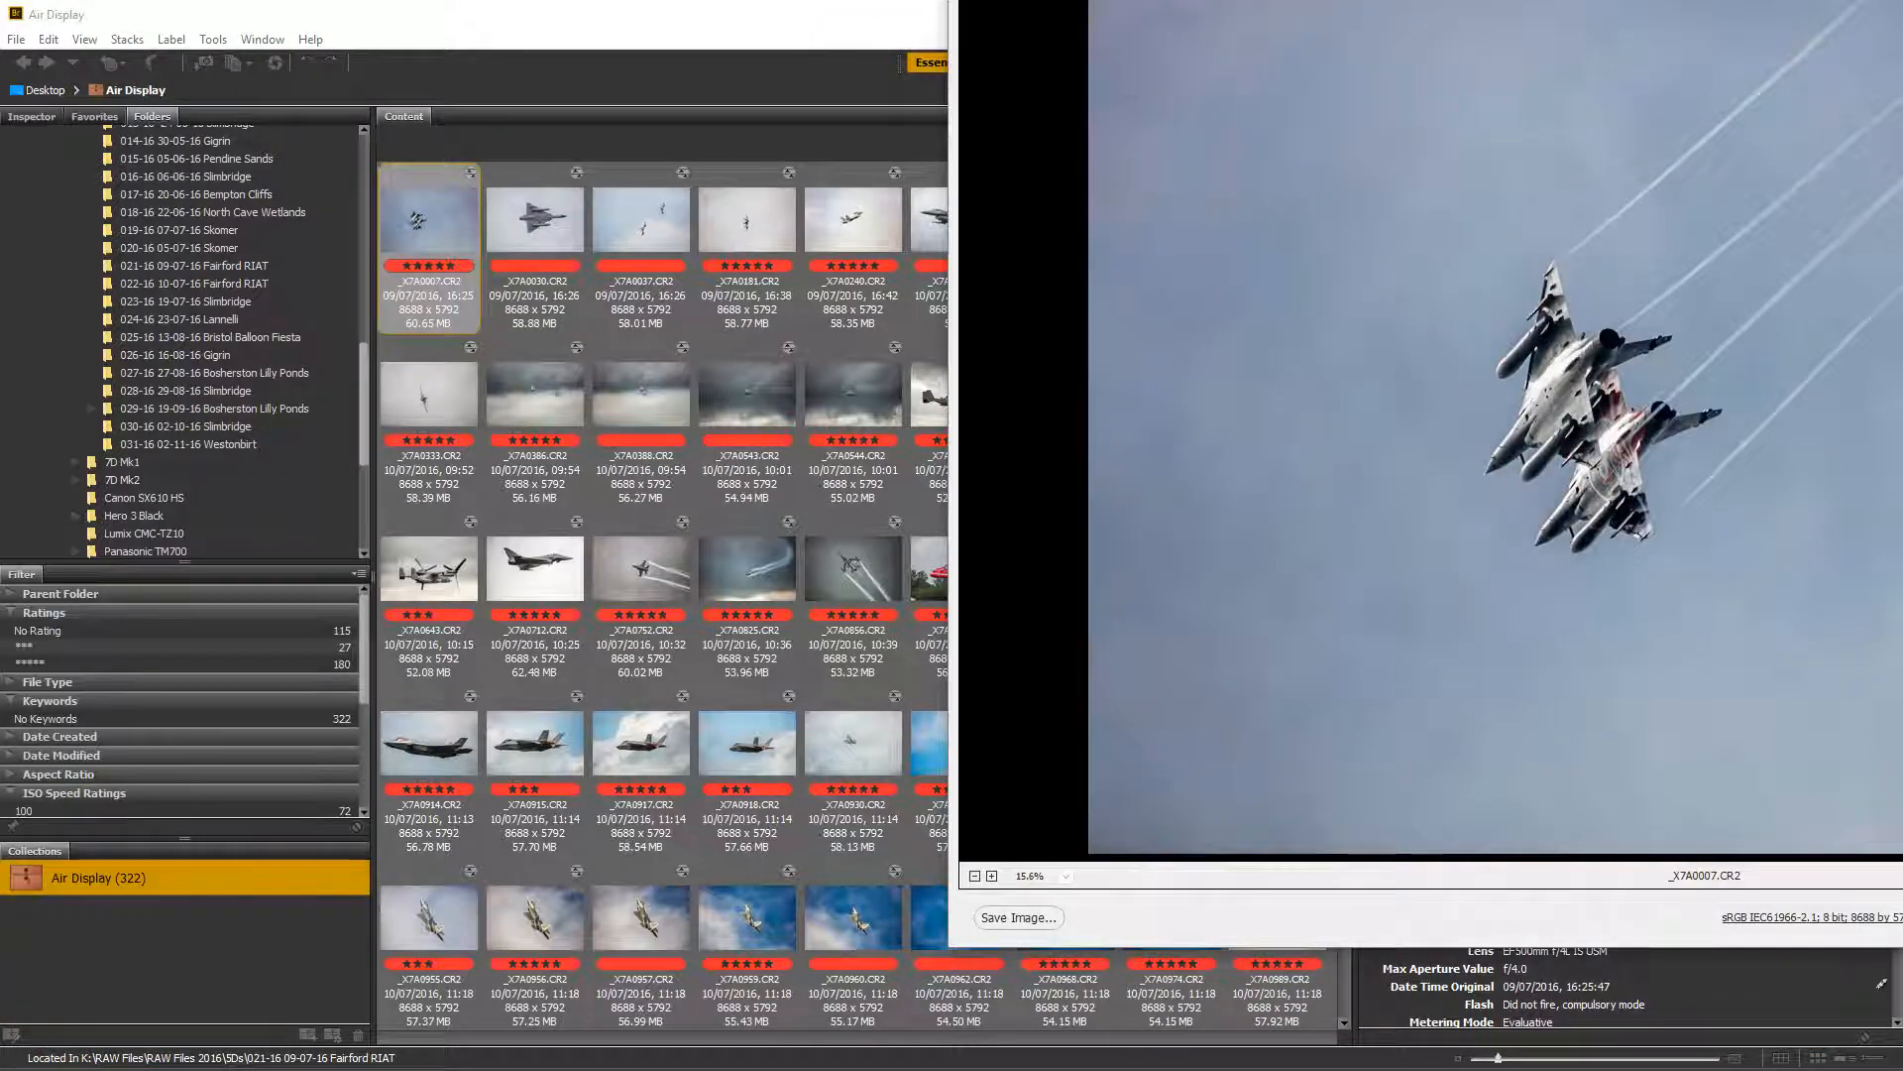
pyautogui.moveTo(1444, 0); pyautogui.dragTo(557, 11)
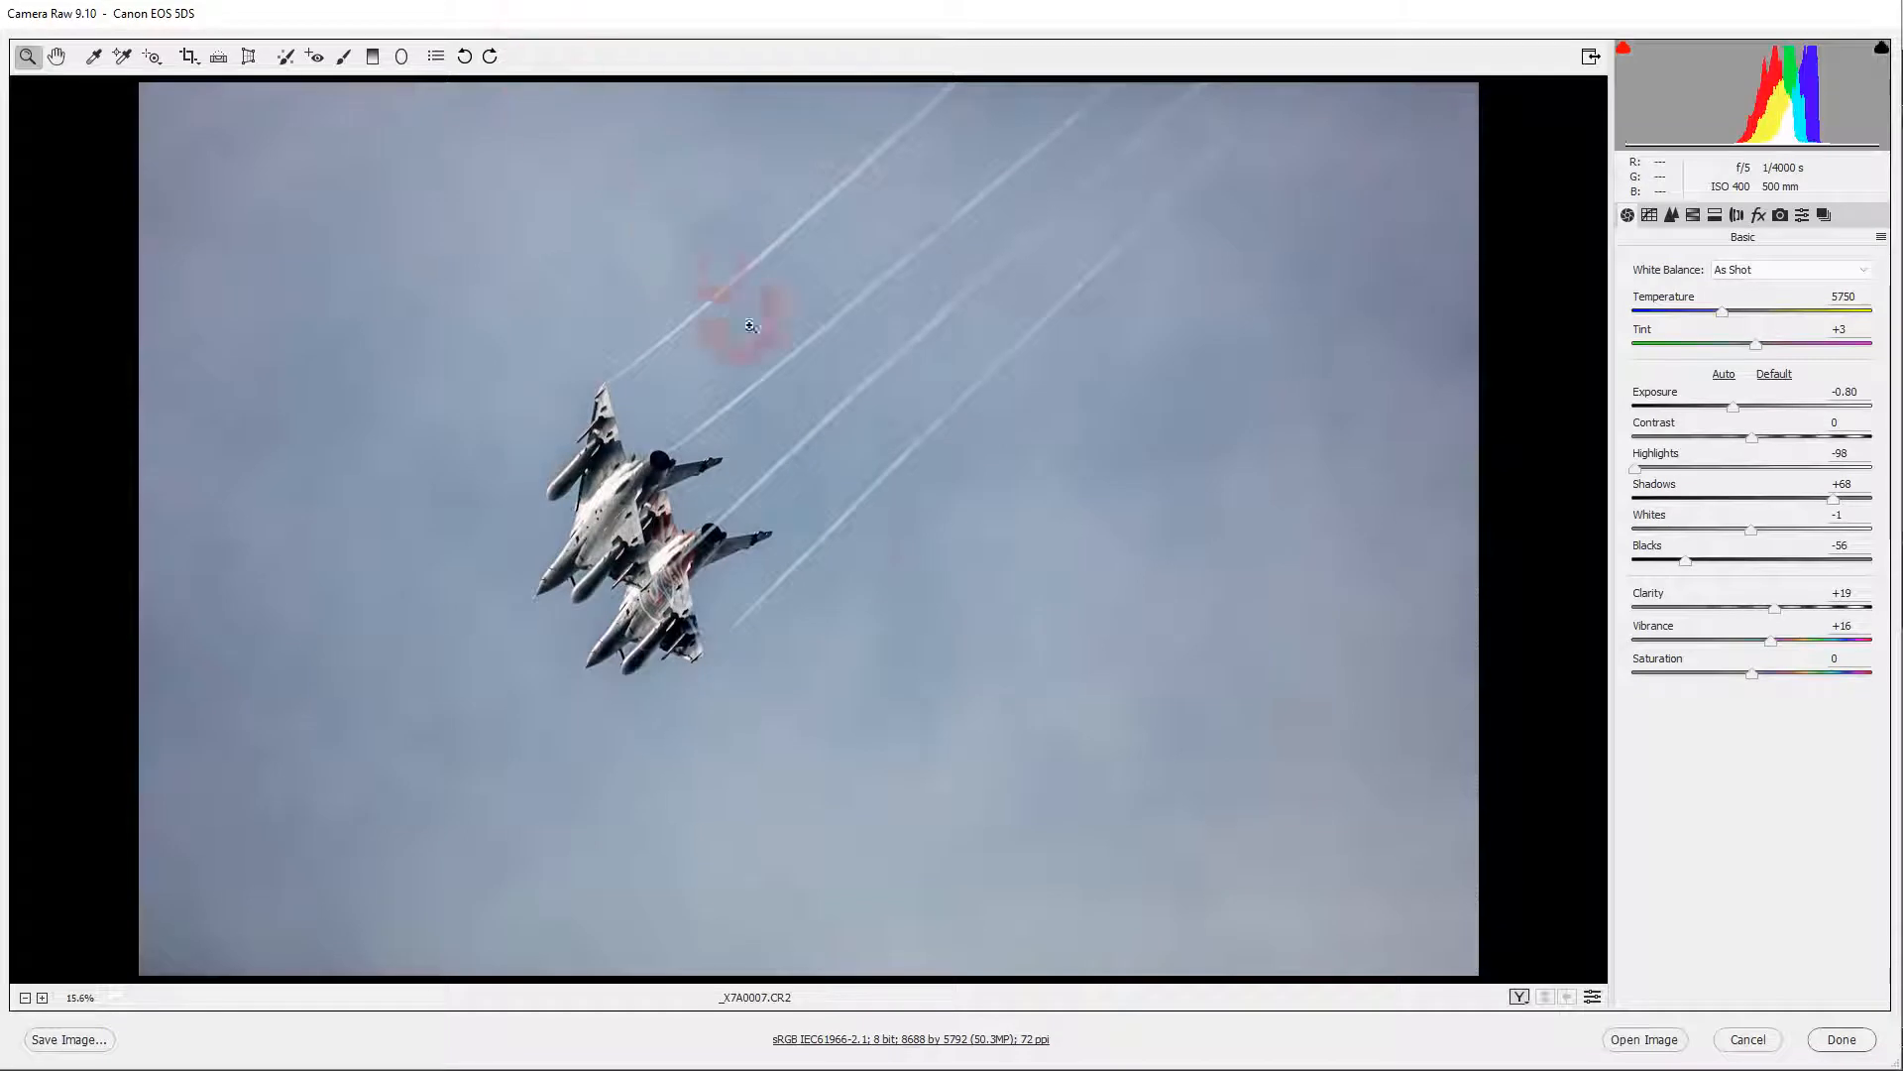
# Review the Camera Raw workflow options for photo _X7A0007.CR2, accept them, and finish the Camera Raw session
pyautogui.click(904, 1038)
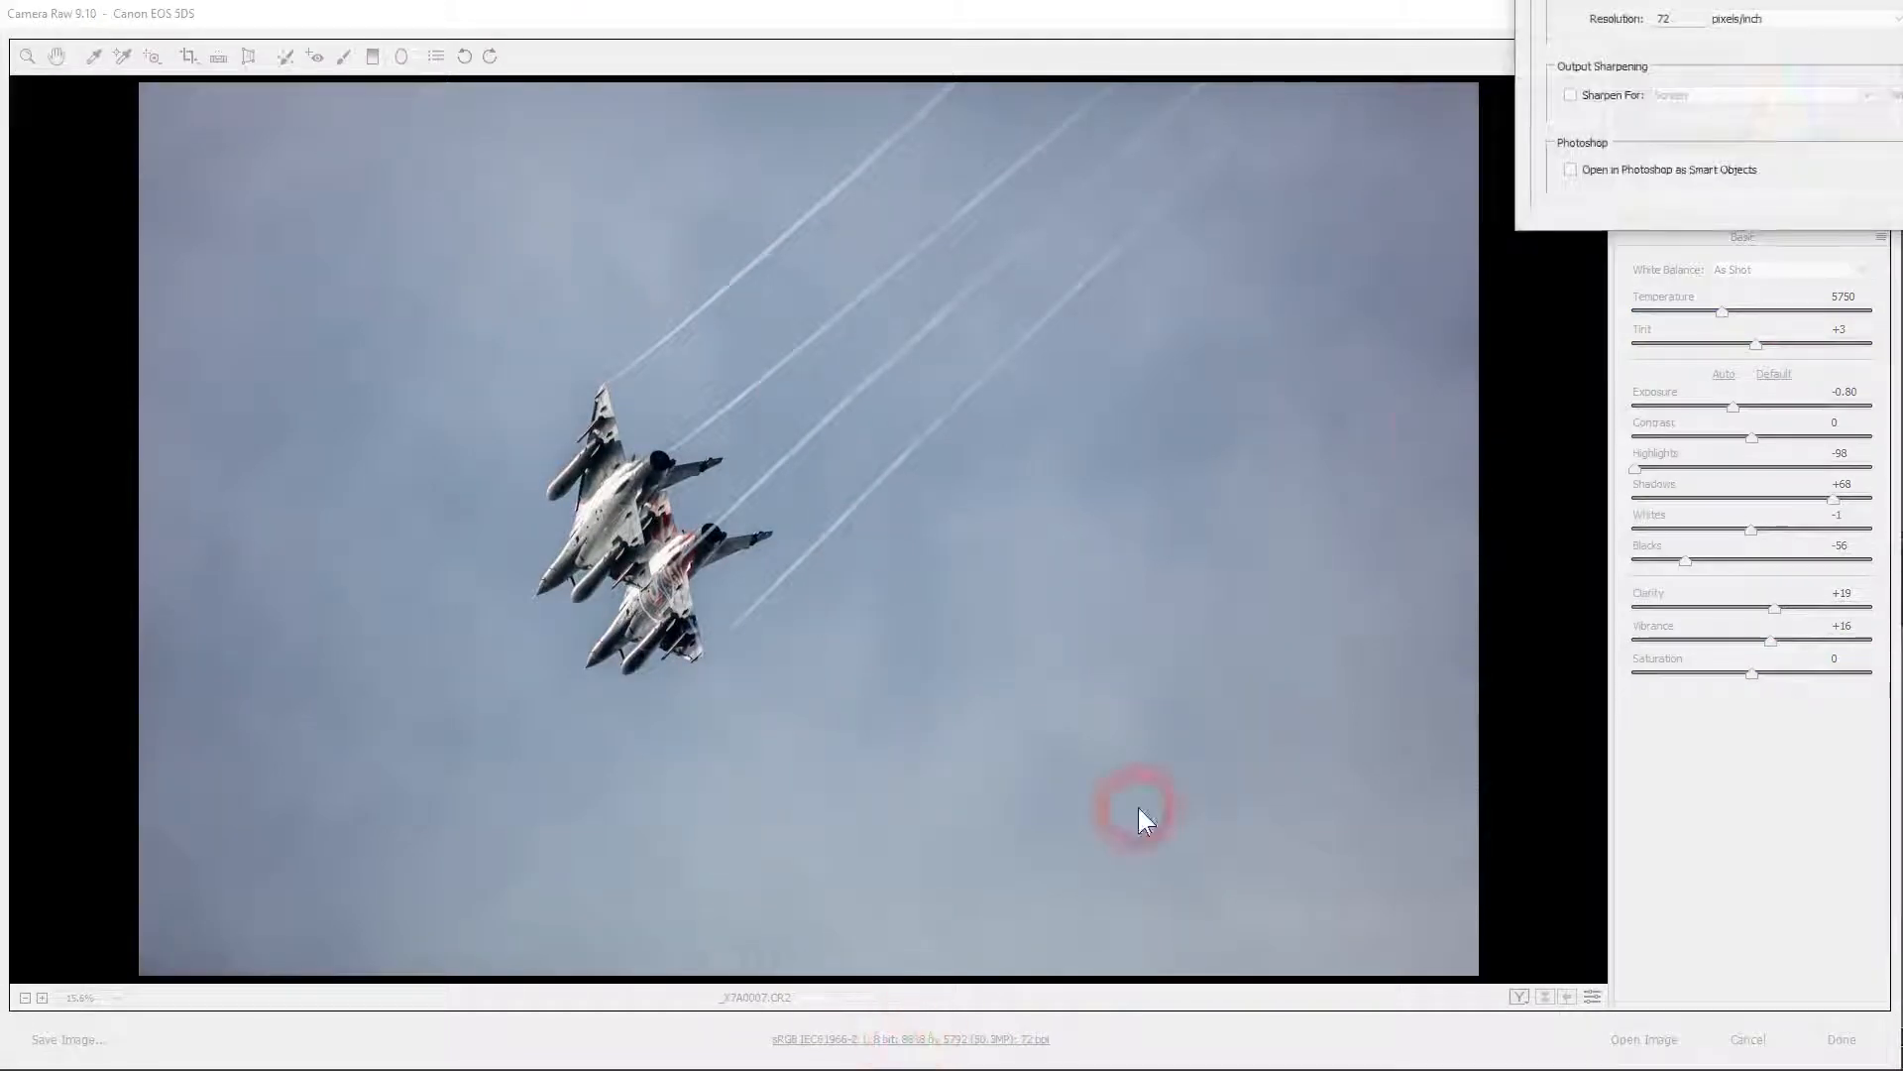
pyautogui.moveTo(1818, 0); pyautogui.dragTo(1096, 205)
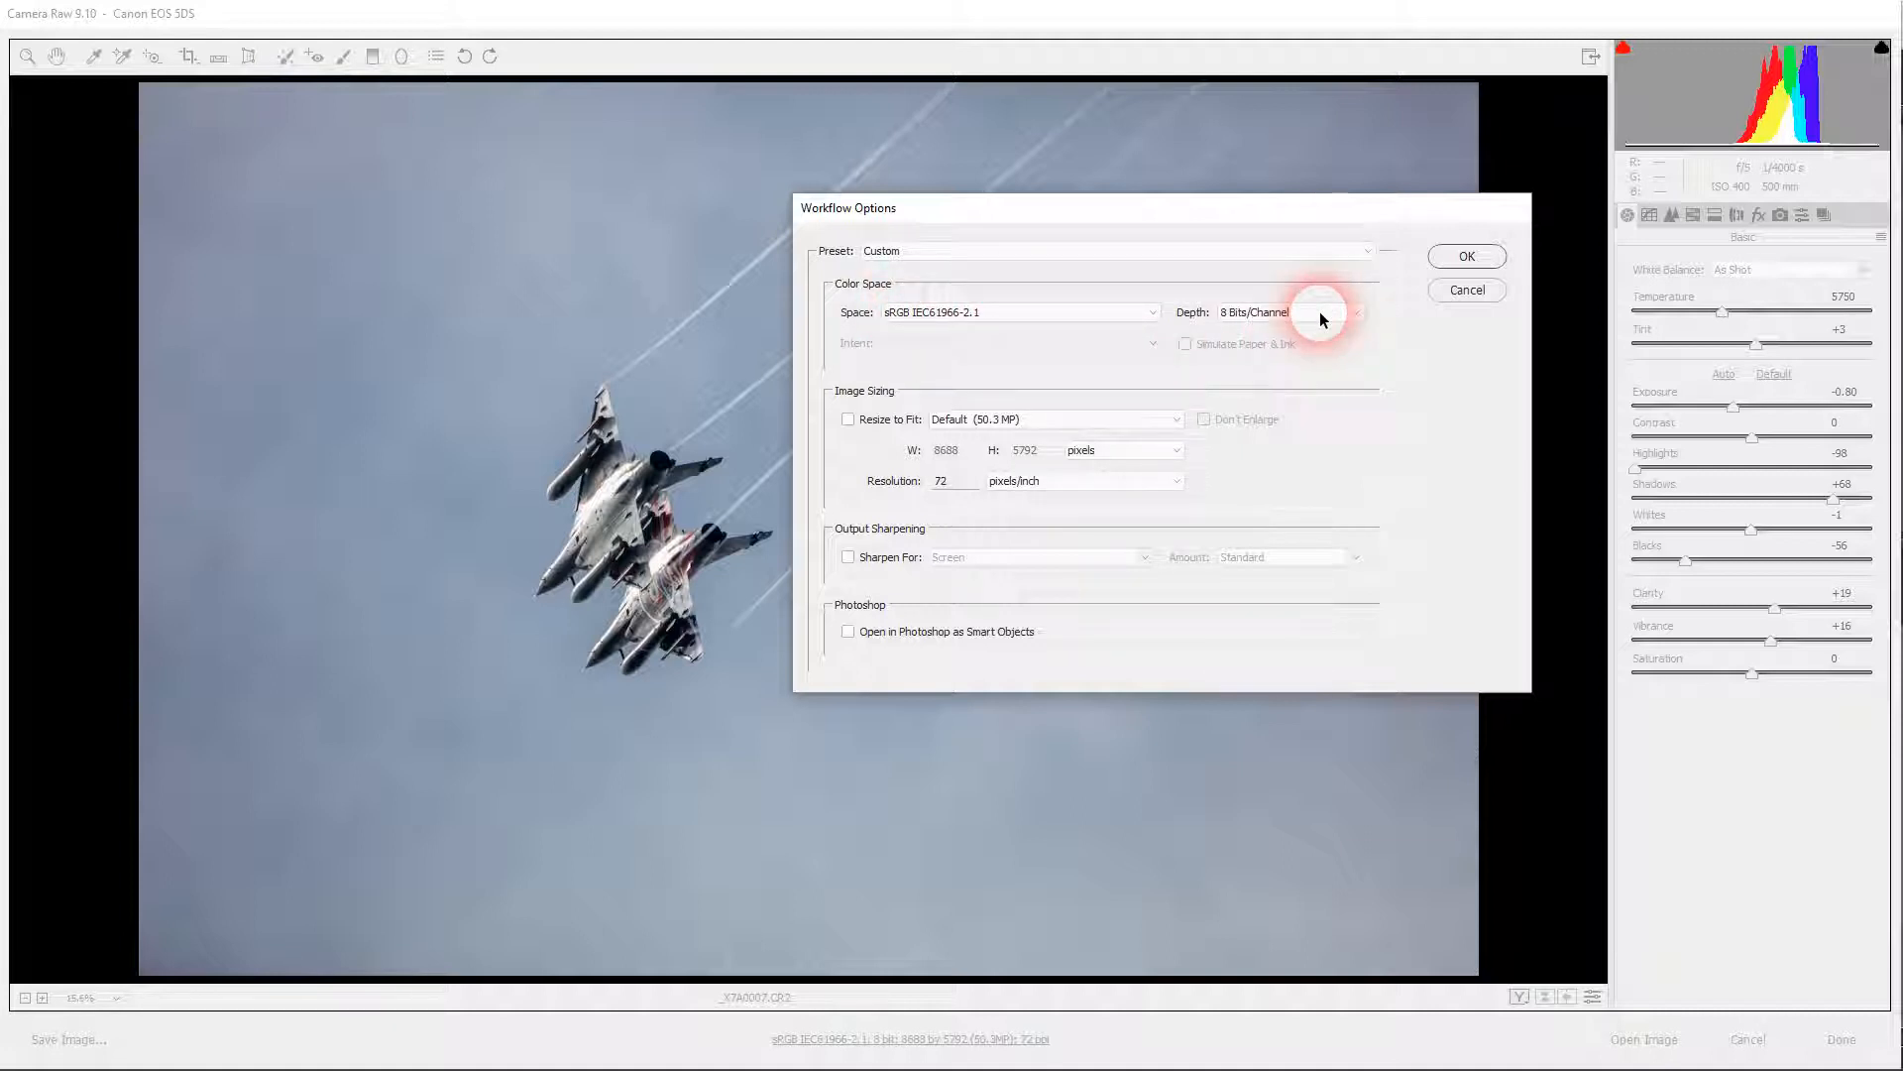
pyautogui.click(1472, 256)
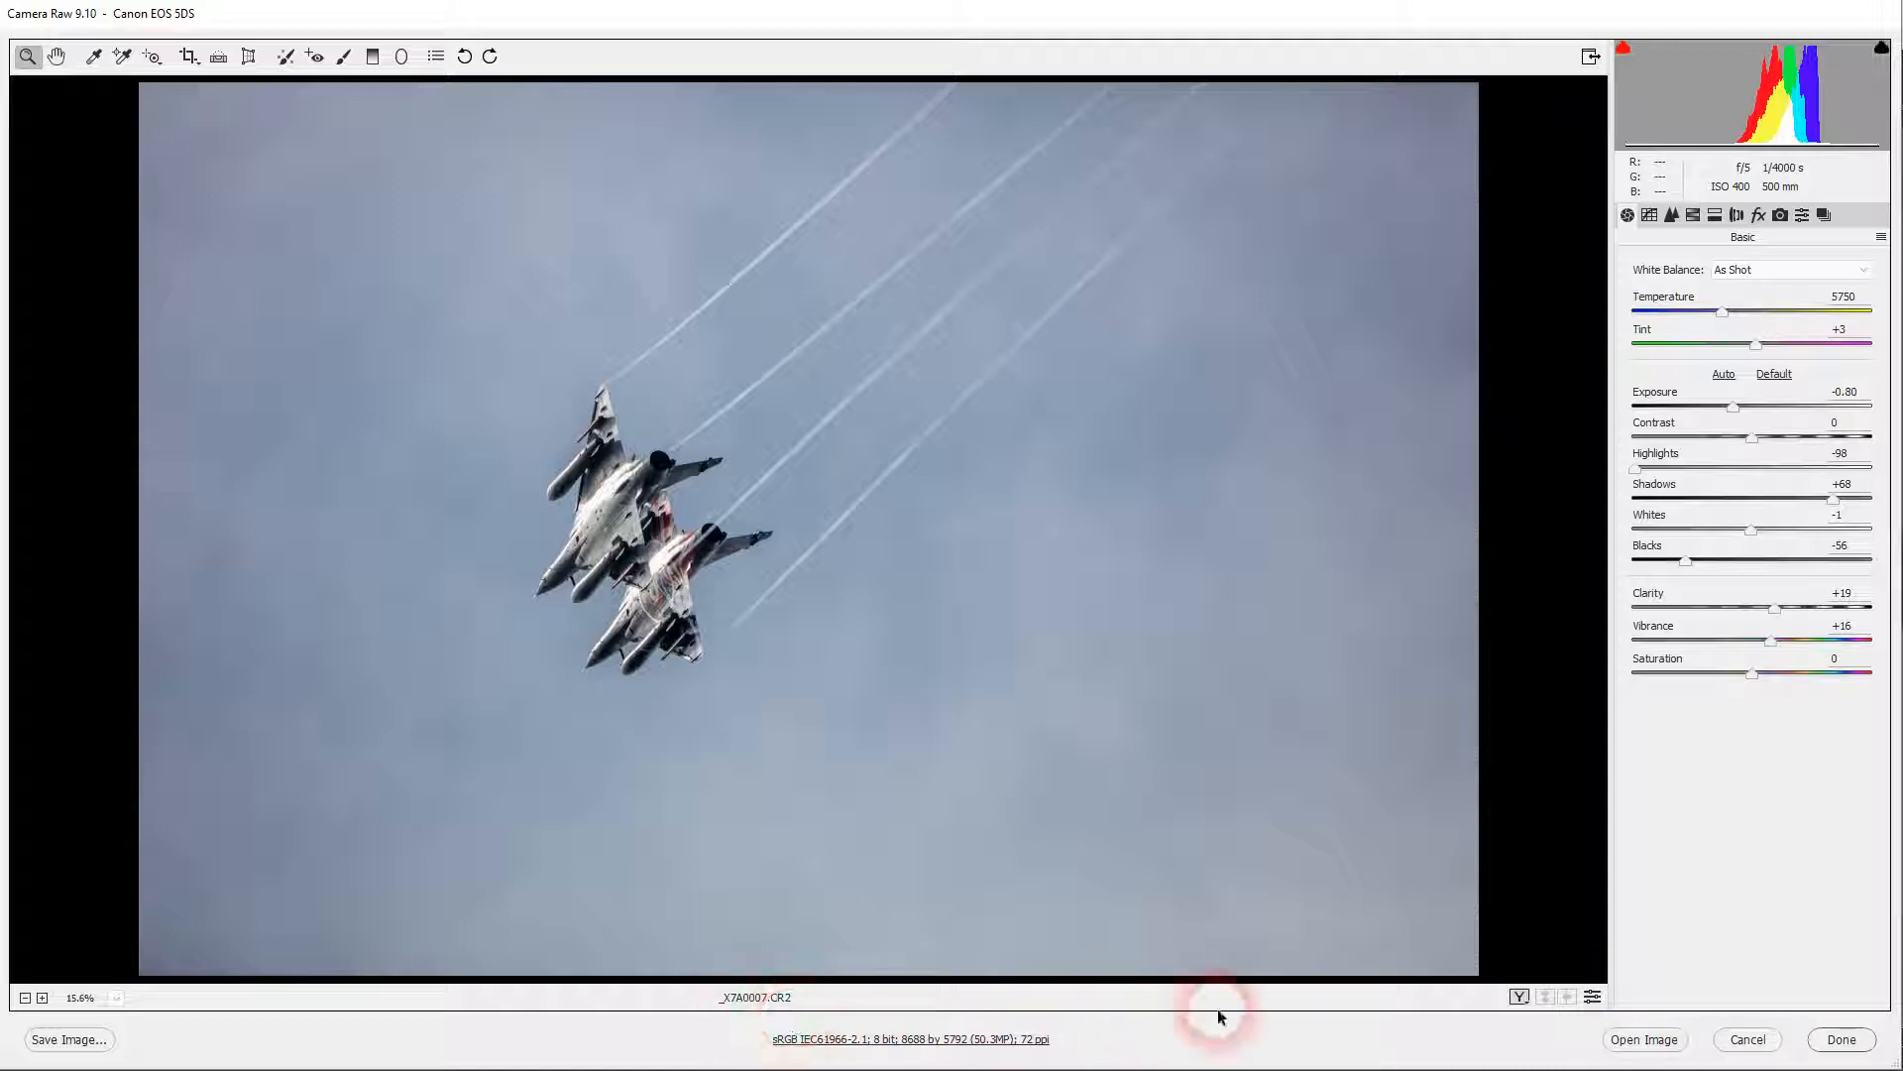
pyautogui.click(1842, 1039)
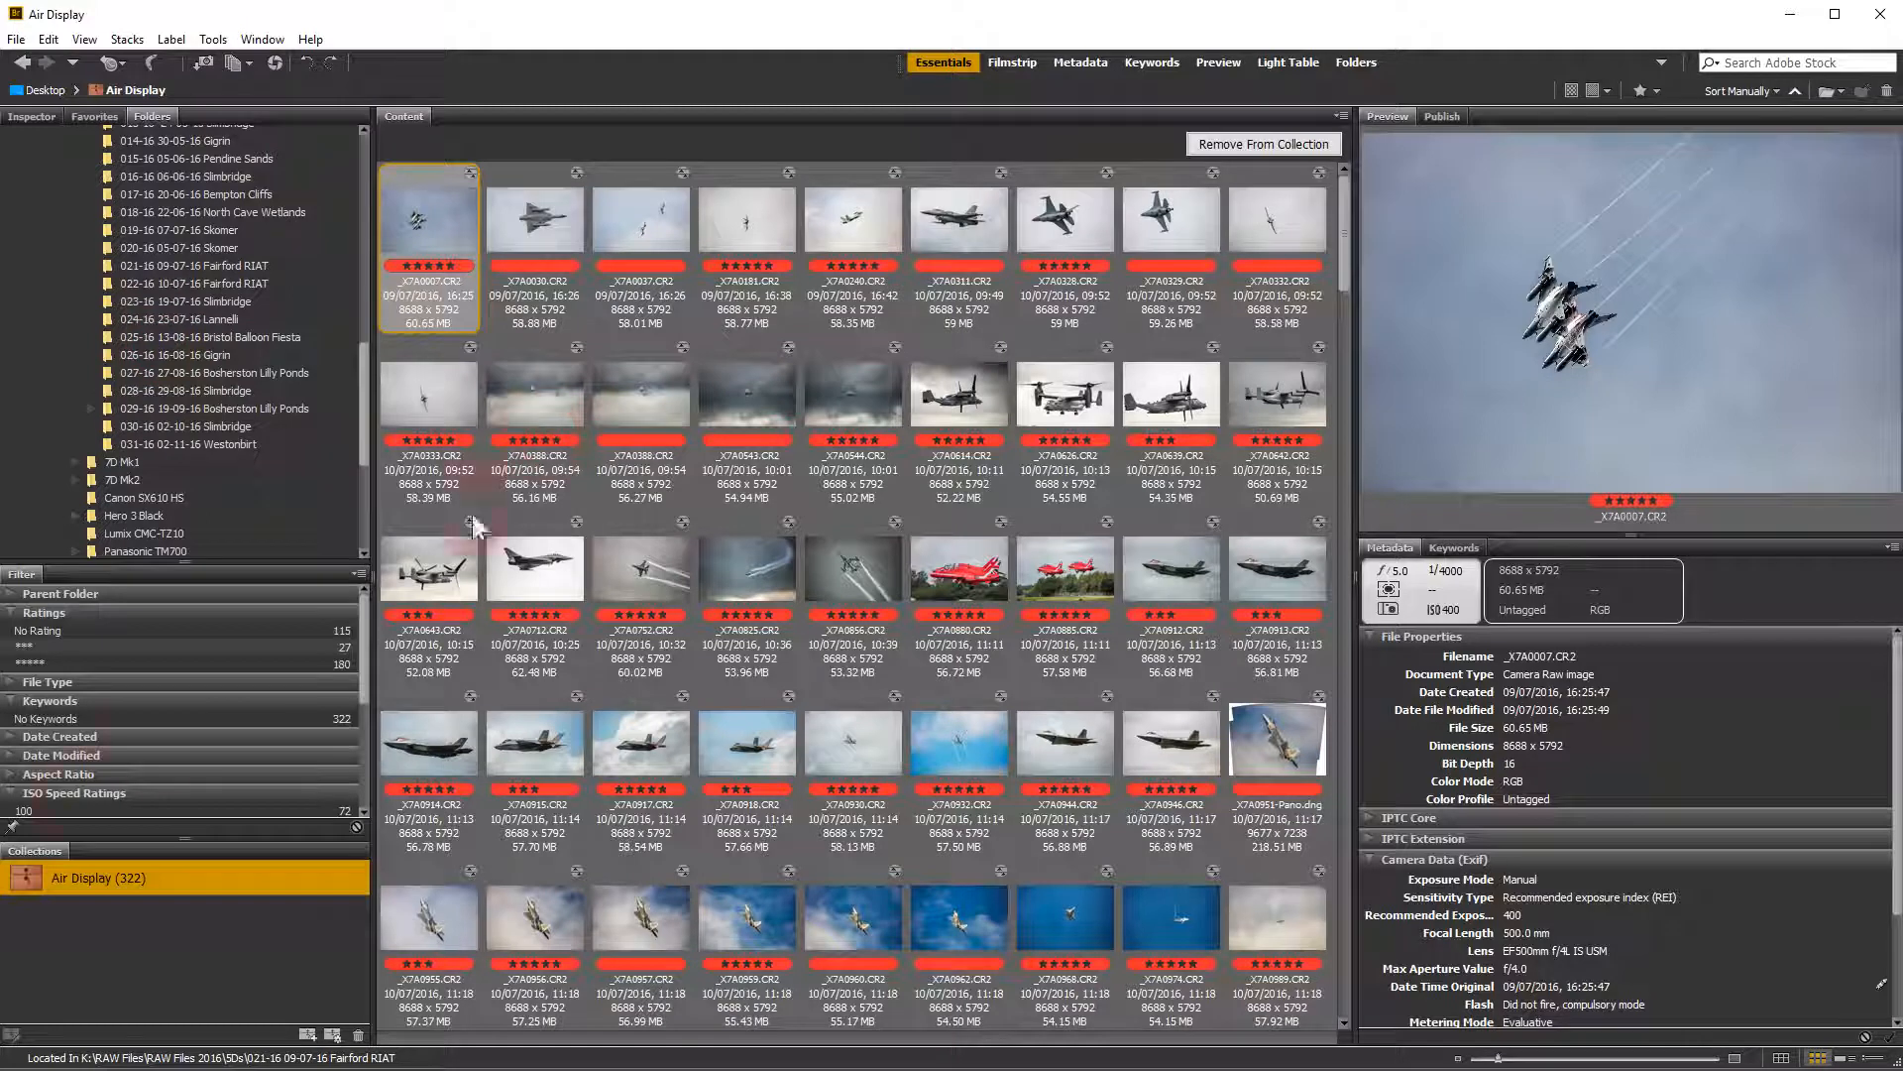
pyautogui.click(39, 868)
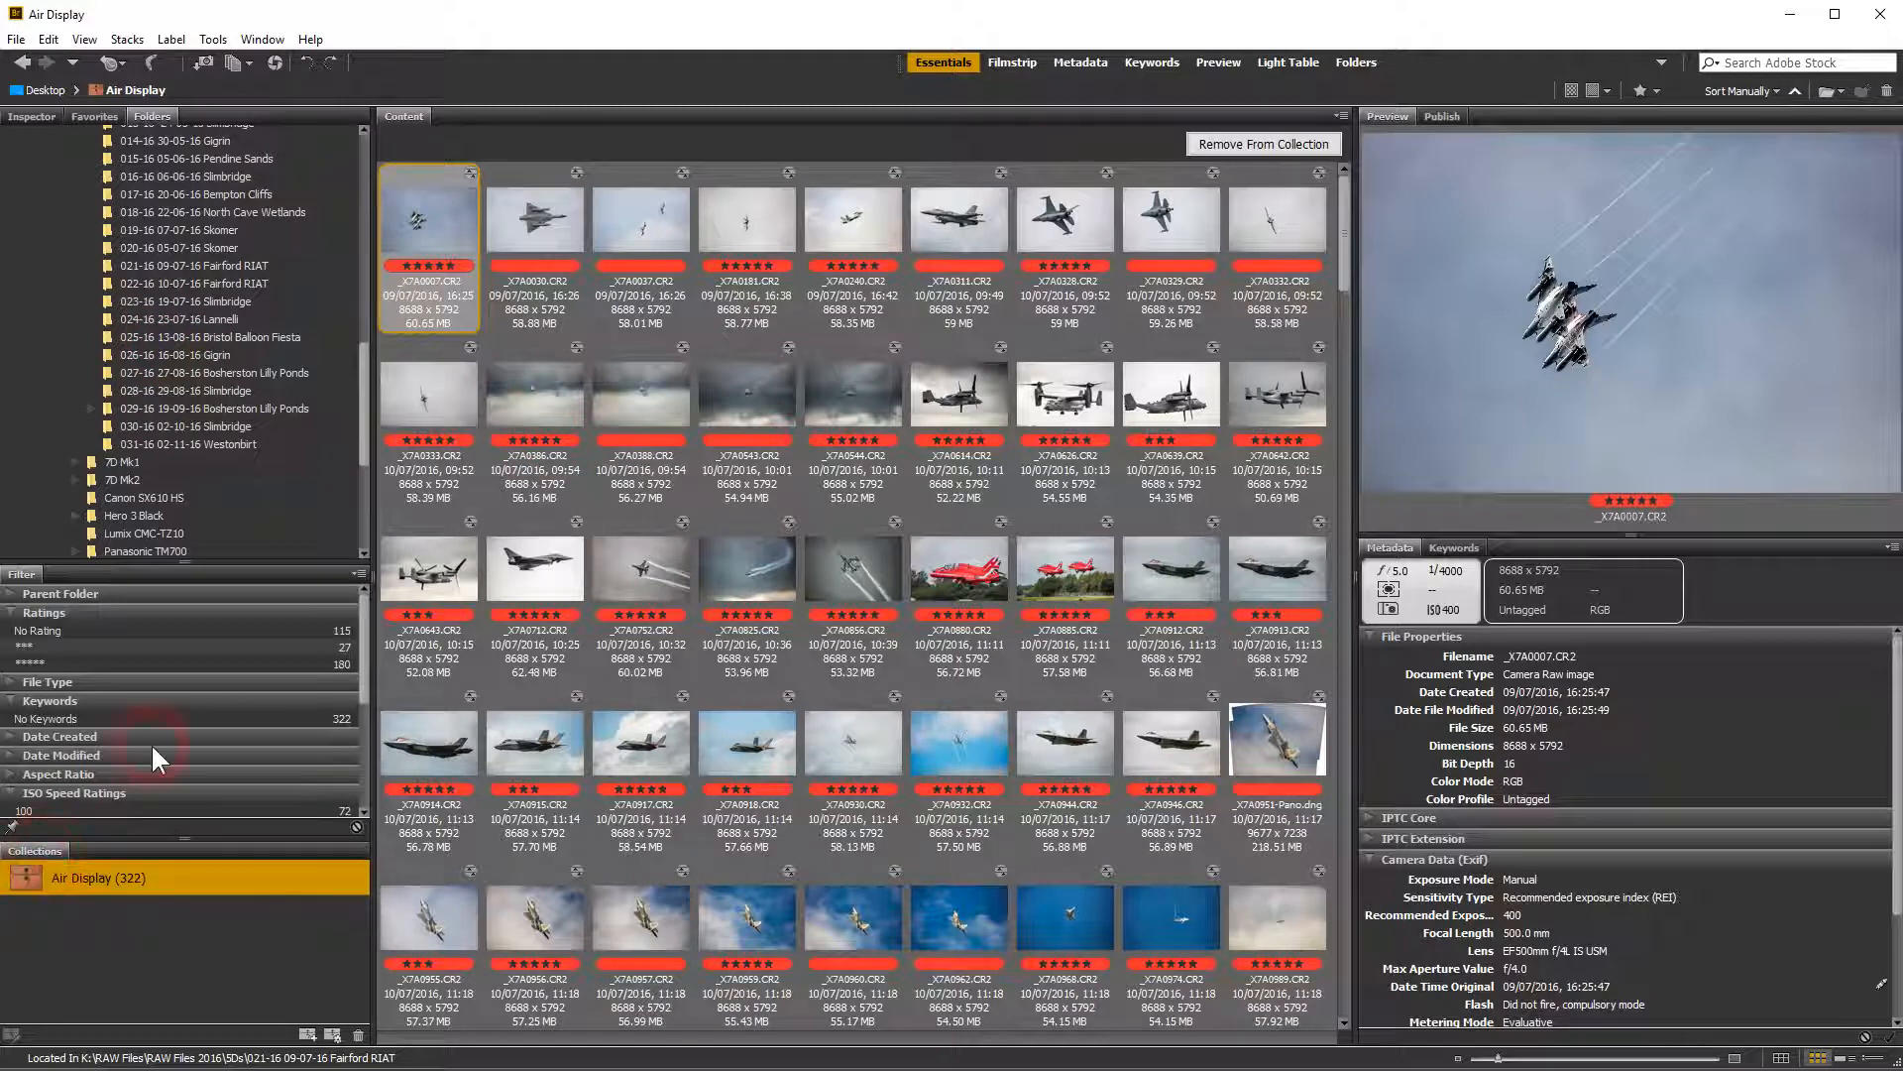
pyautogui.click(42, 654)
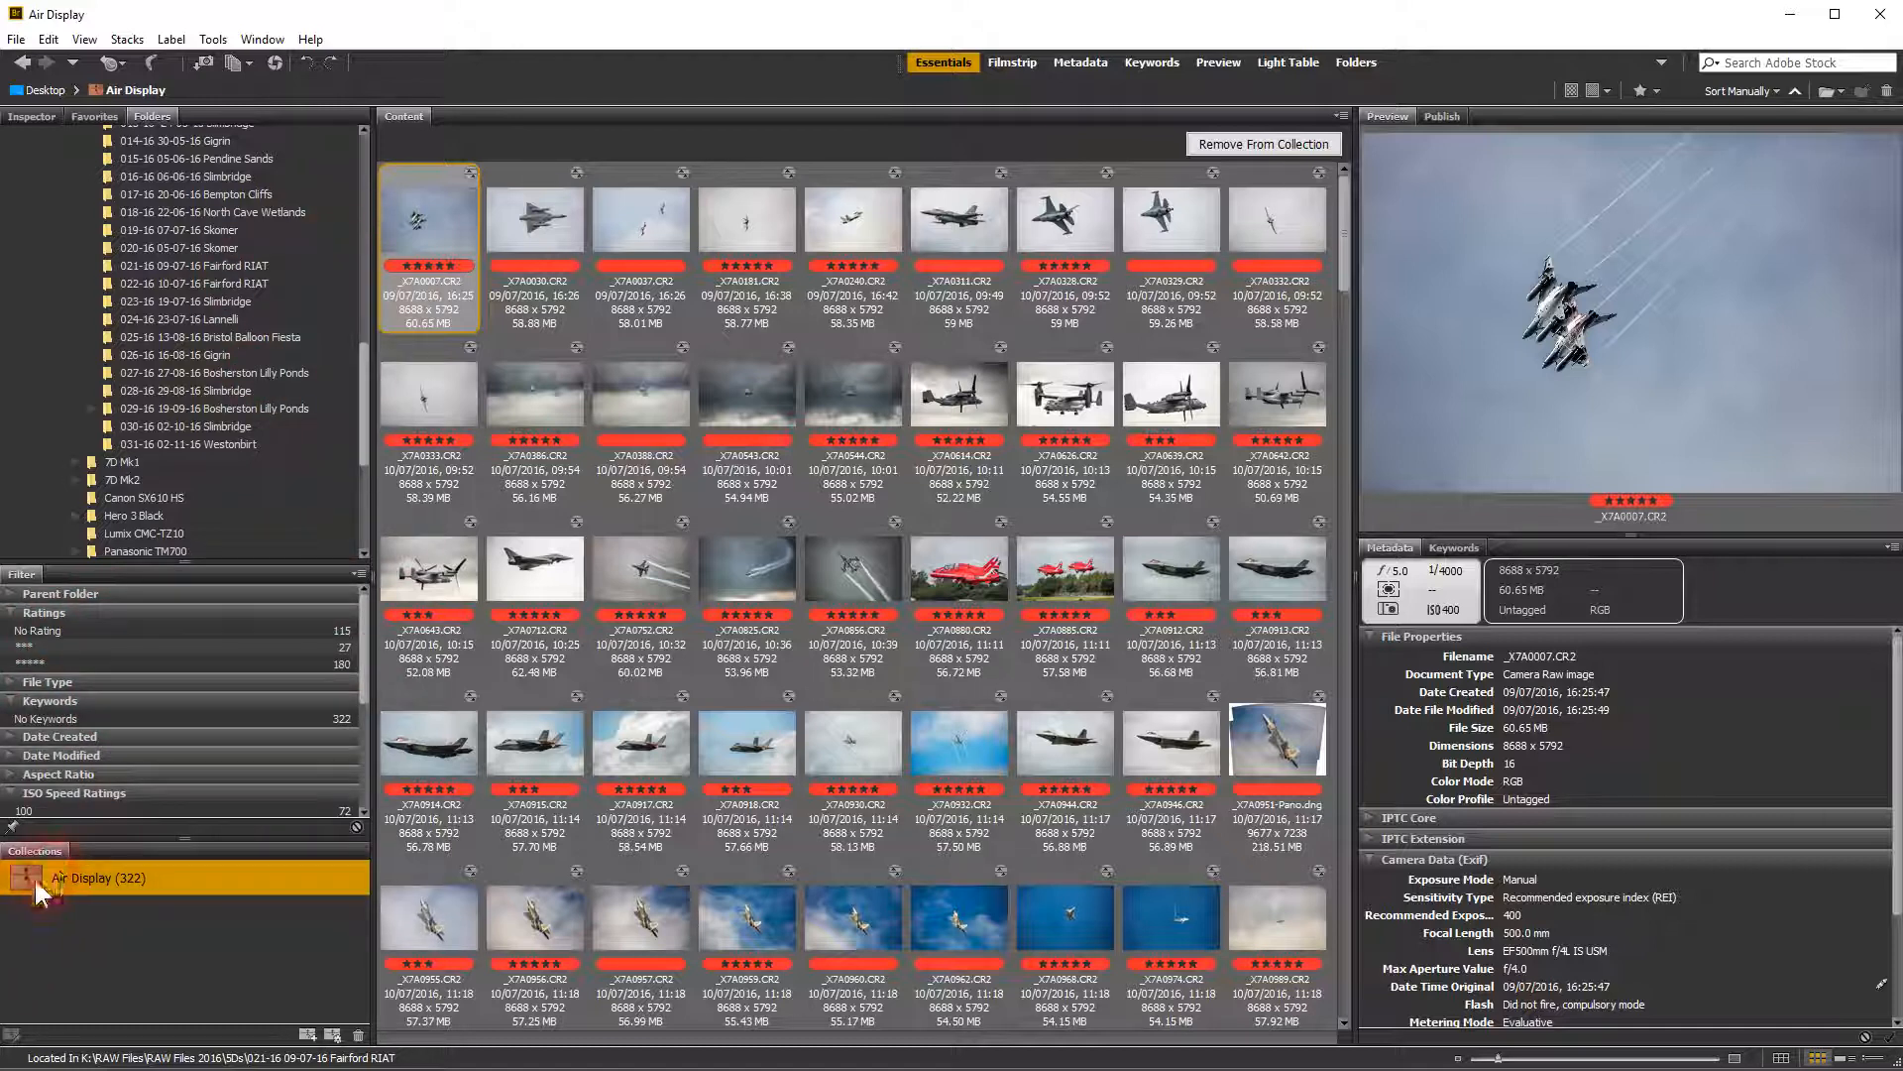
pyautogui.moveTo(361, 403)
pyautogui.mouseDown()
pyautogui.moveTo(371, 343)
pyautogui.moveTo(367, 383)
pyautogui.mouseUp()
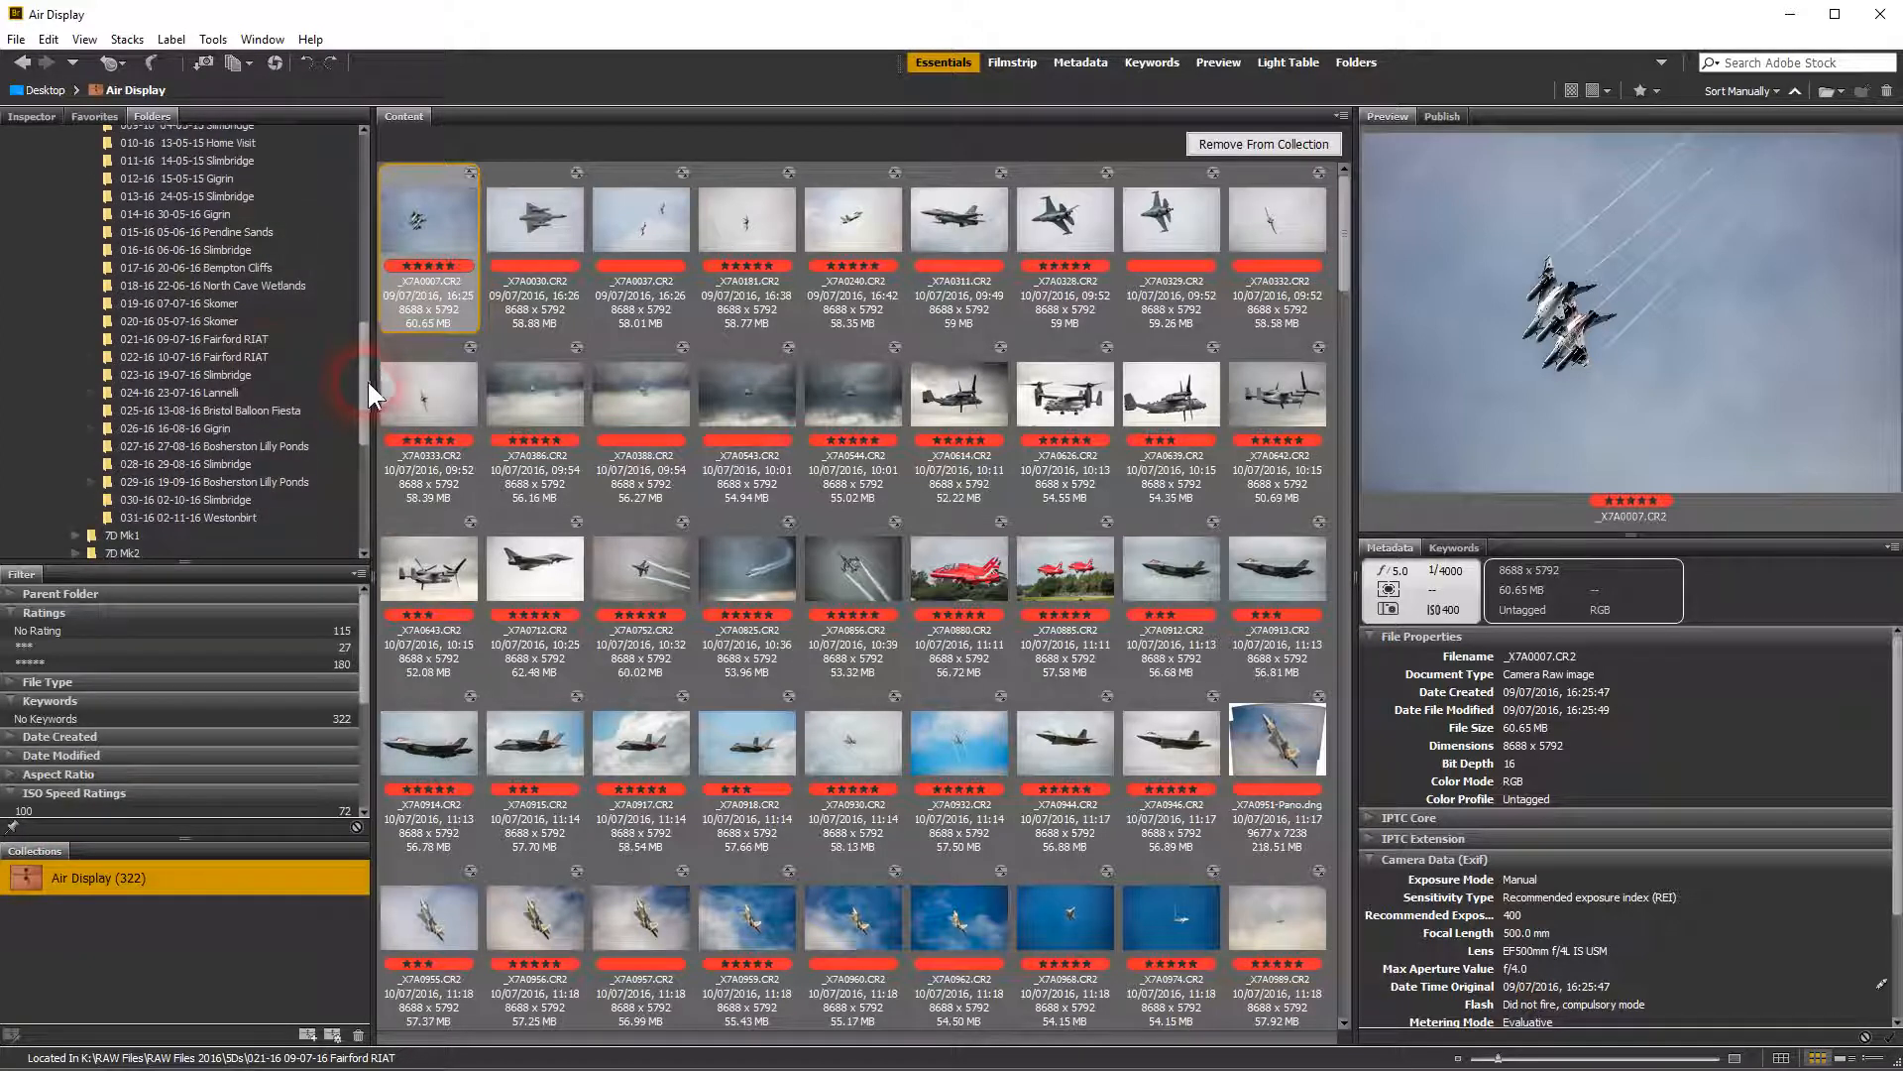
pyautogui.click(217, 337)
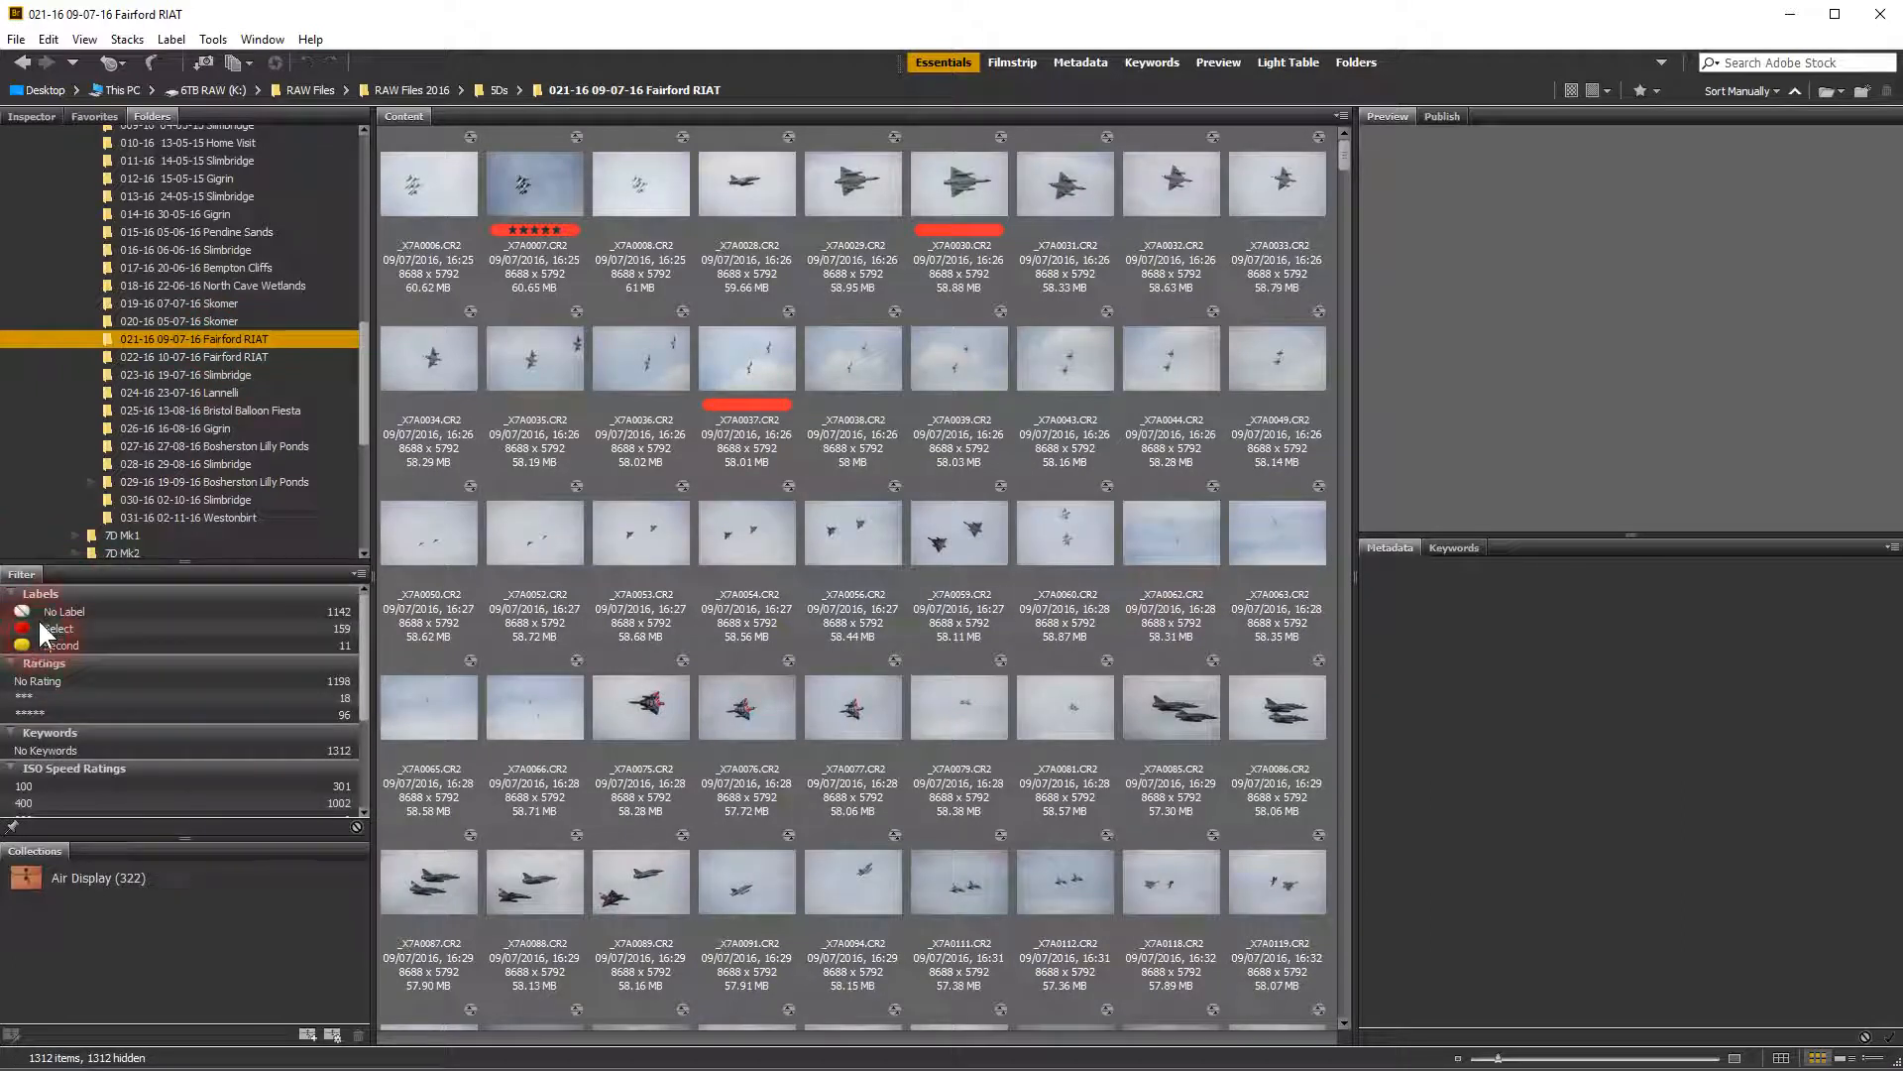
pyautogui.click(40, 627)
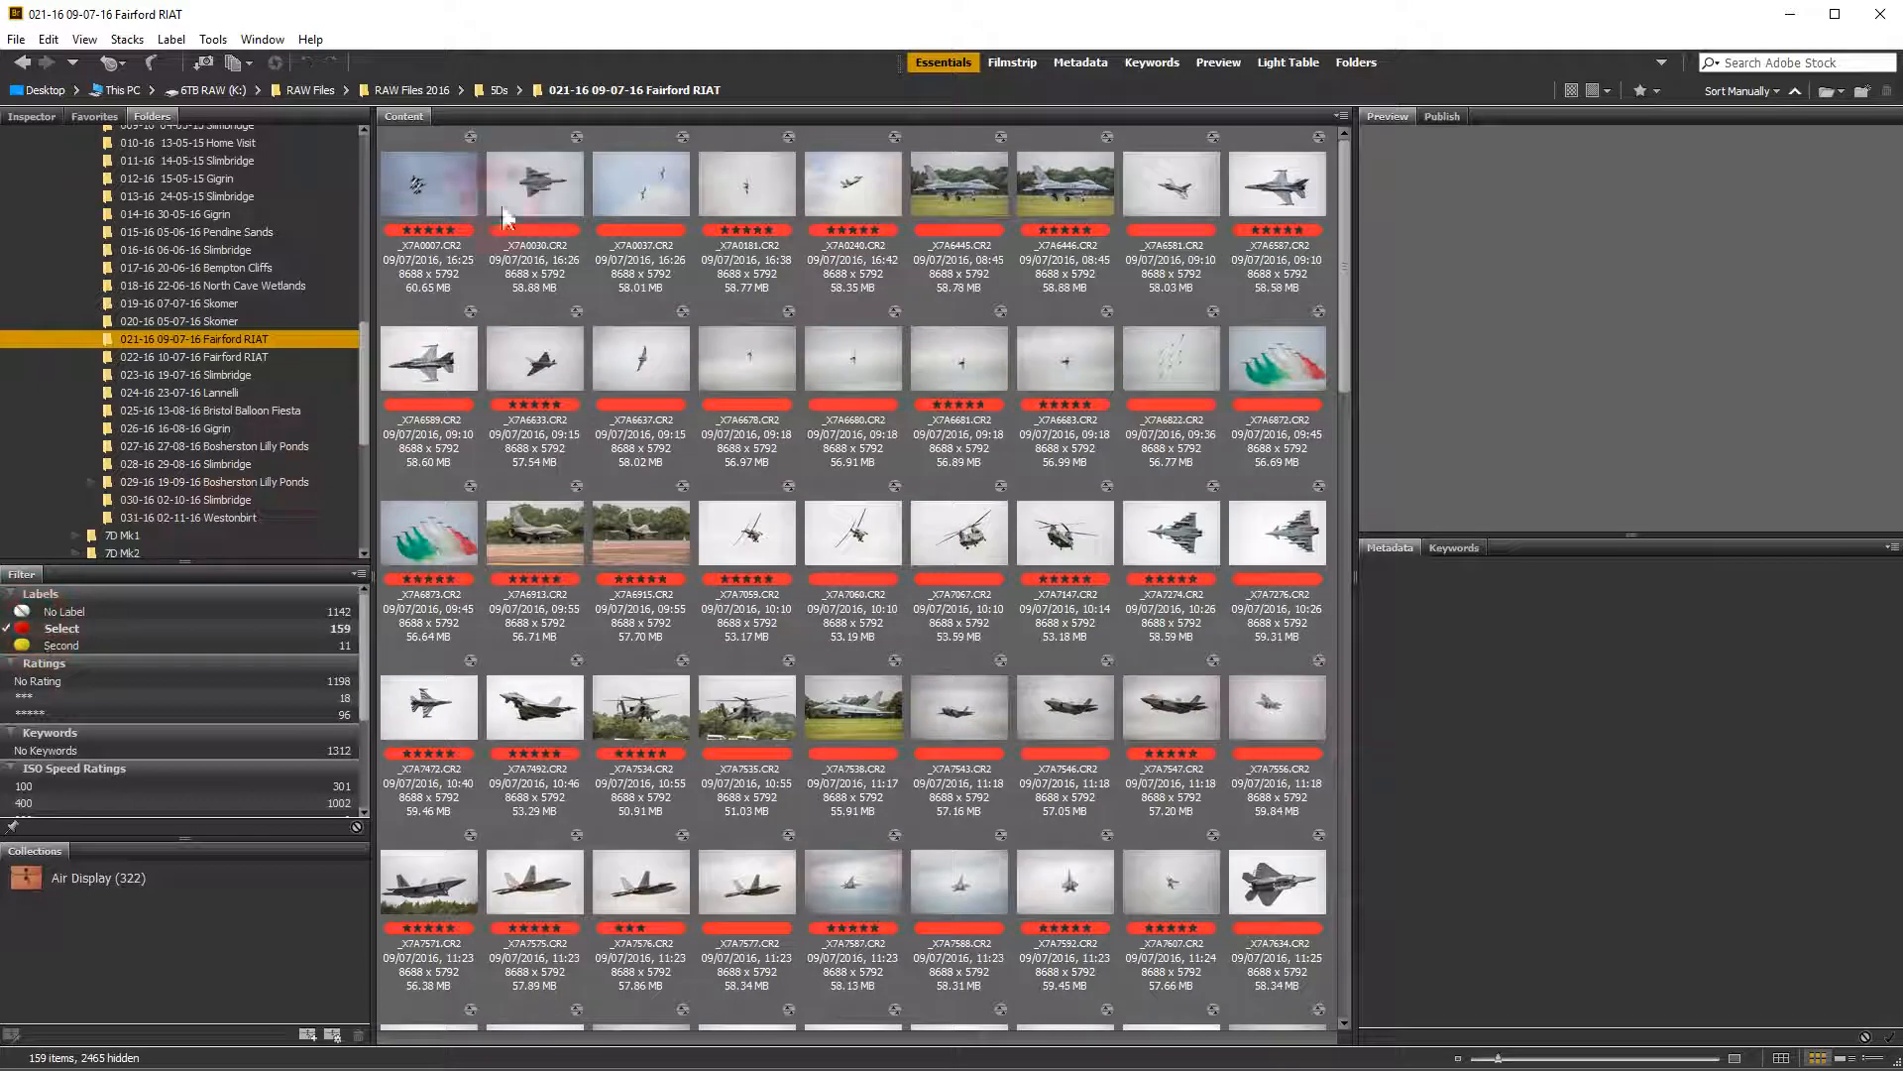
pyautogui.click(654, 347)
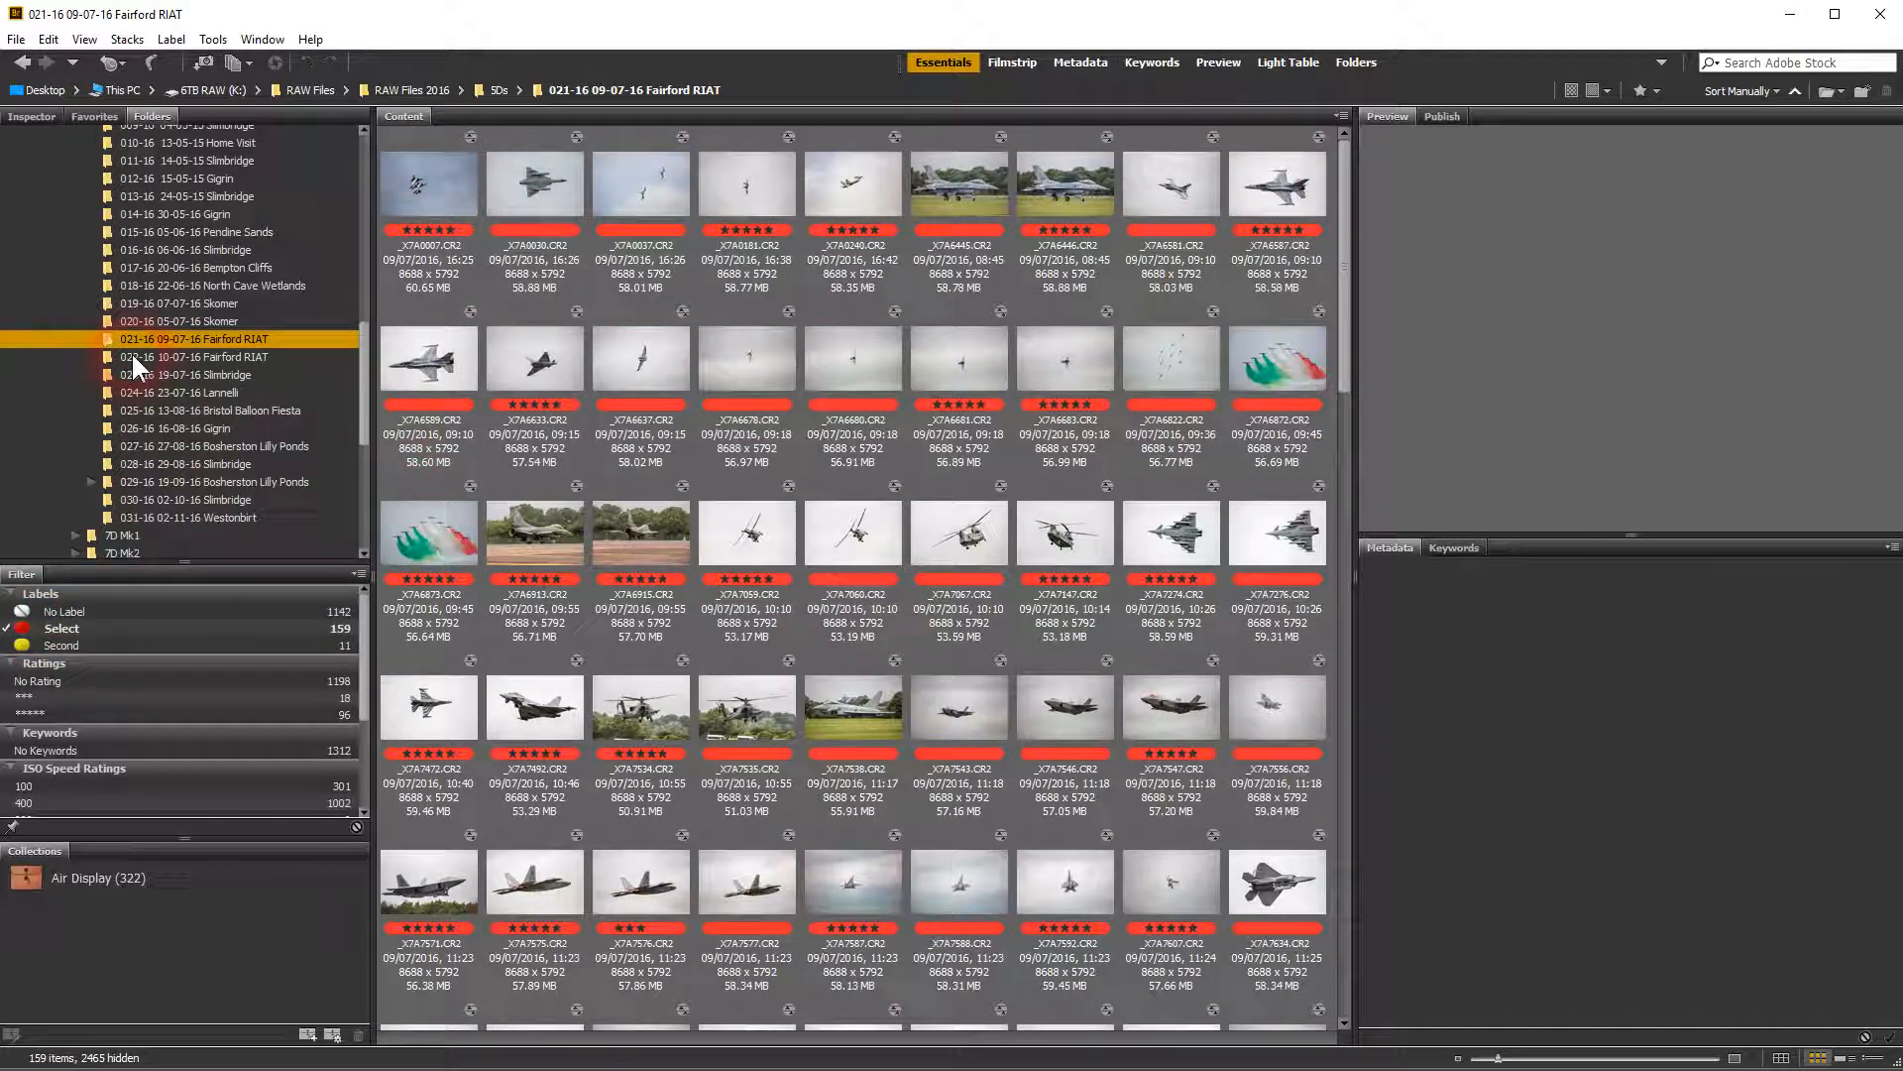
pyautogui.click(187, 356)
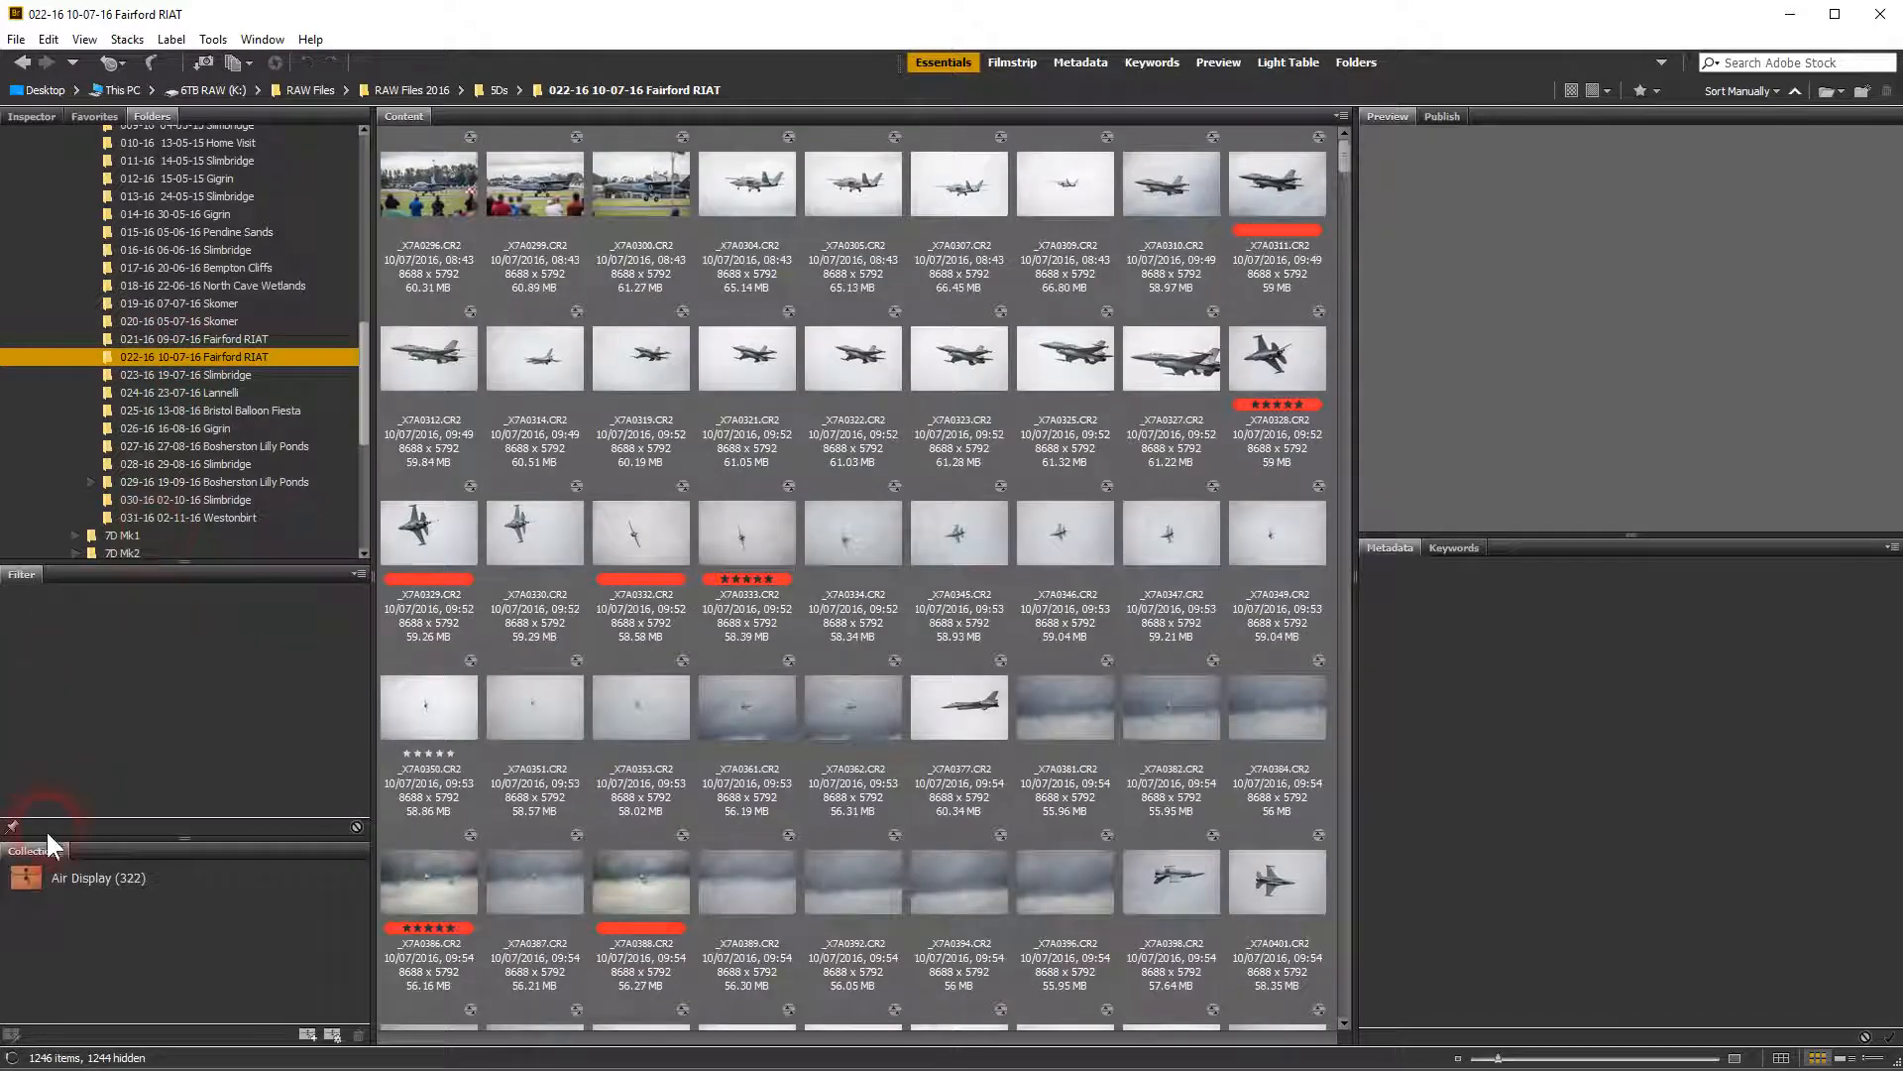
pyautogui.click(45, 624)
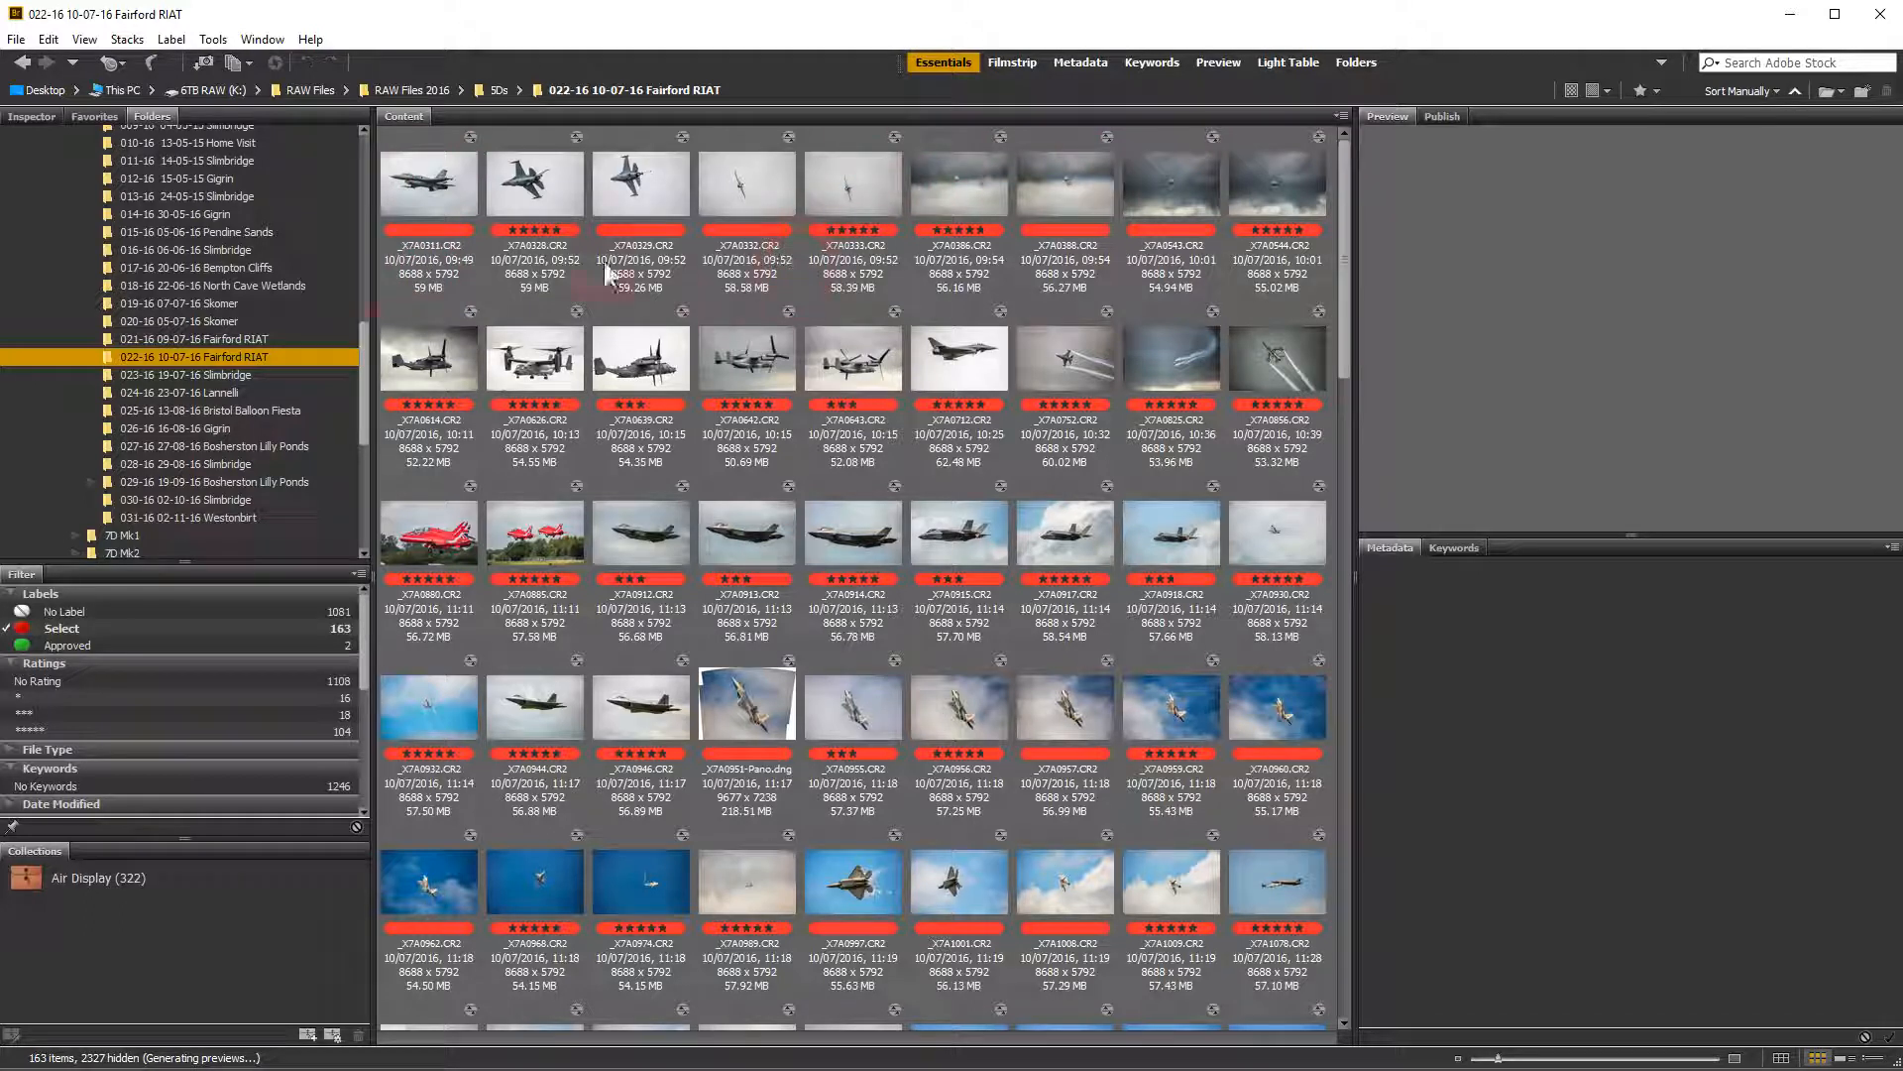
pyautogui.click(465, 190)
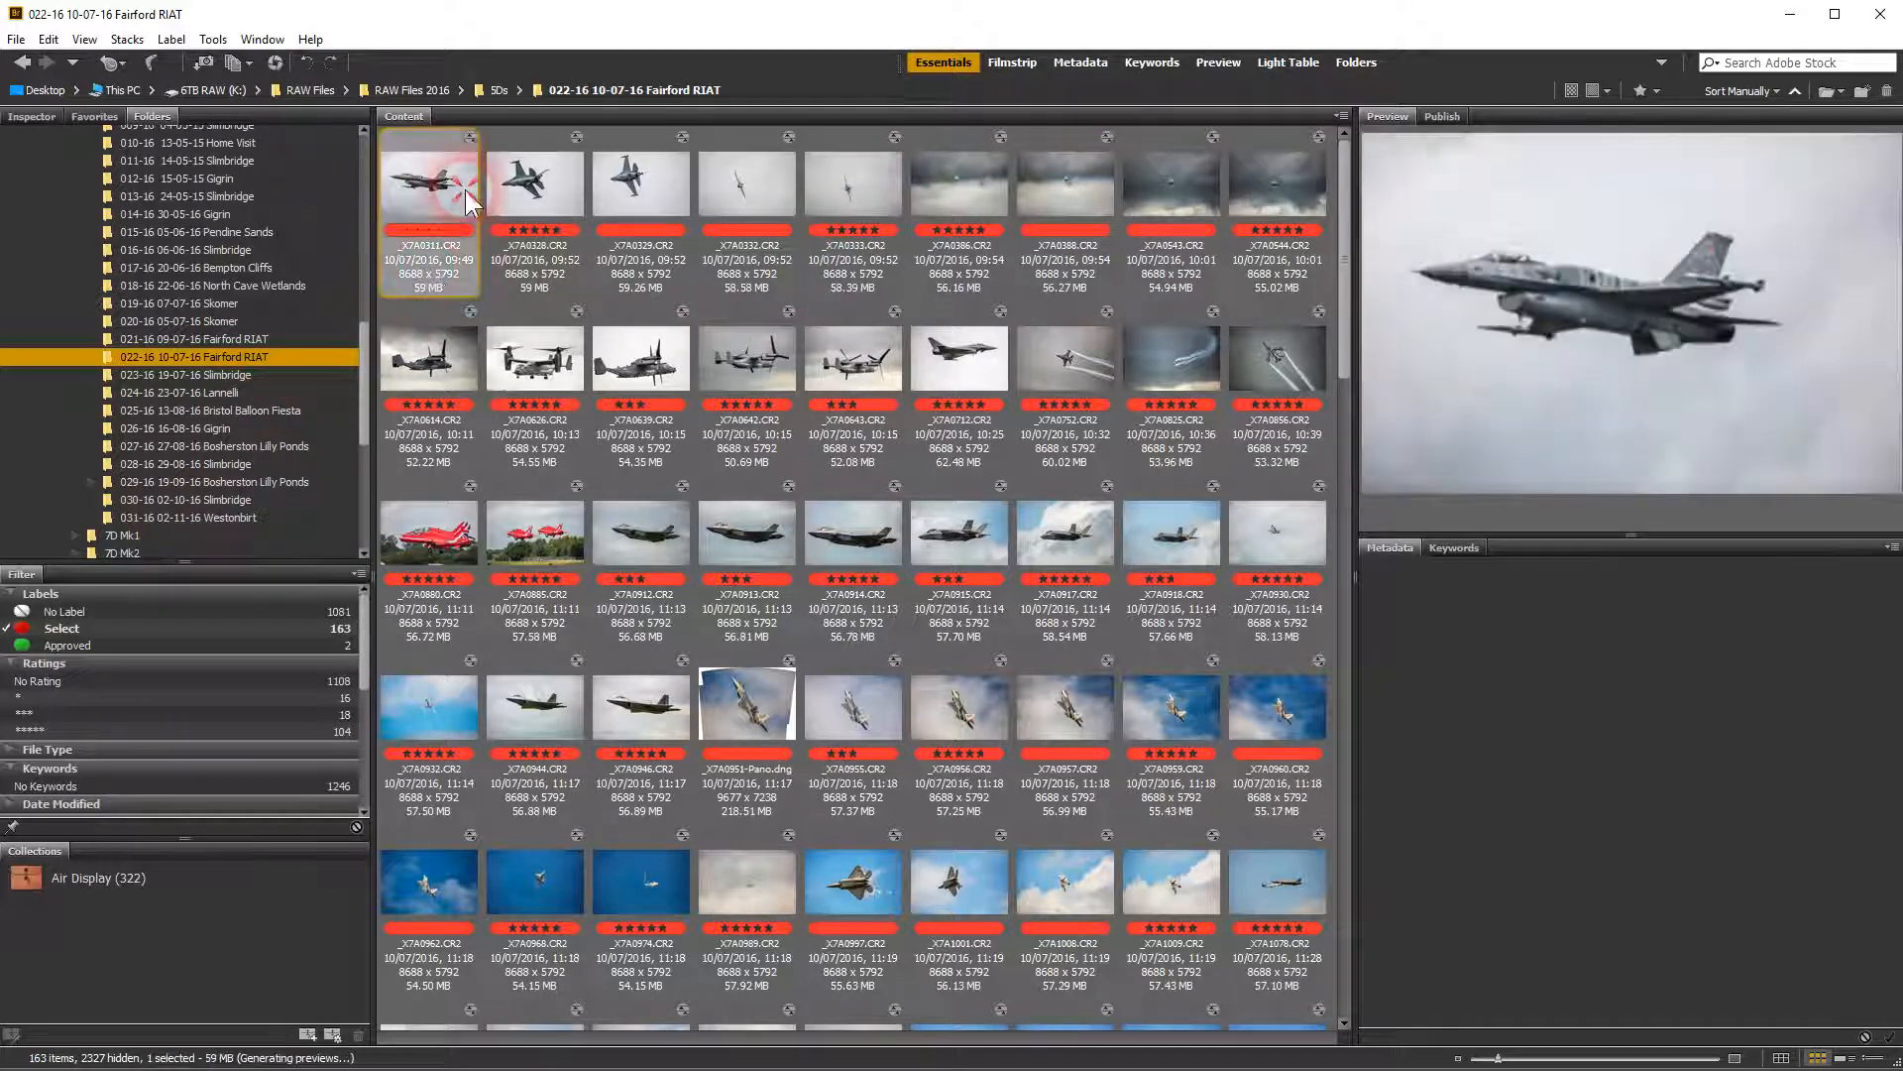